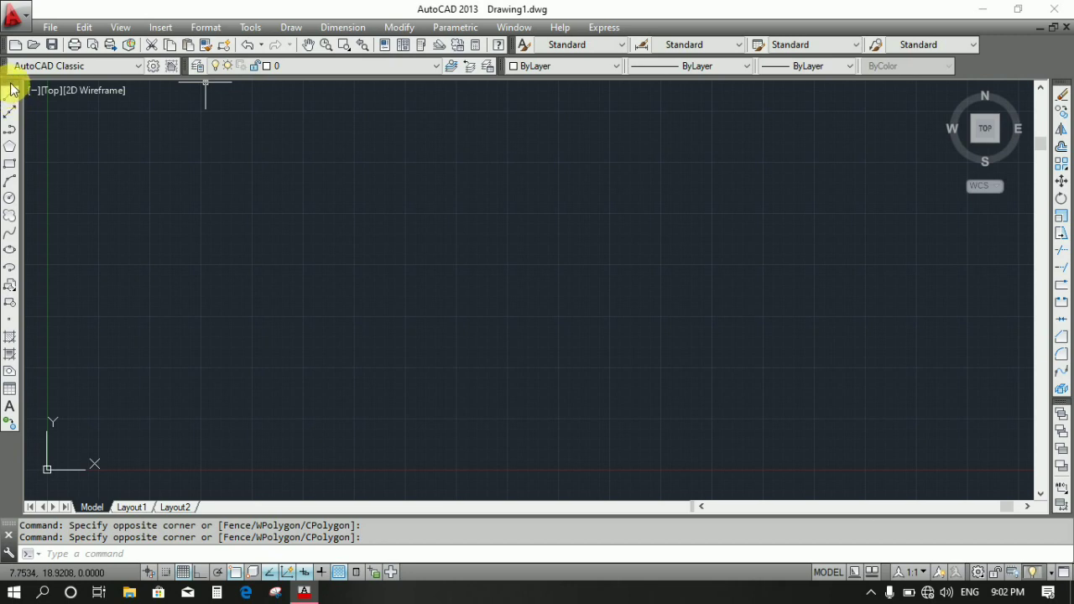
# Draw a horizontal line exactly 100 units long with Ortho turned on.
pyautogui.moveTo(11, 93)
pyautogui.mouseDown()
pyautogui.moveTo(284, 204)
pyautogui.moveTo(432, 239)
pyautogui.mouseUp()
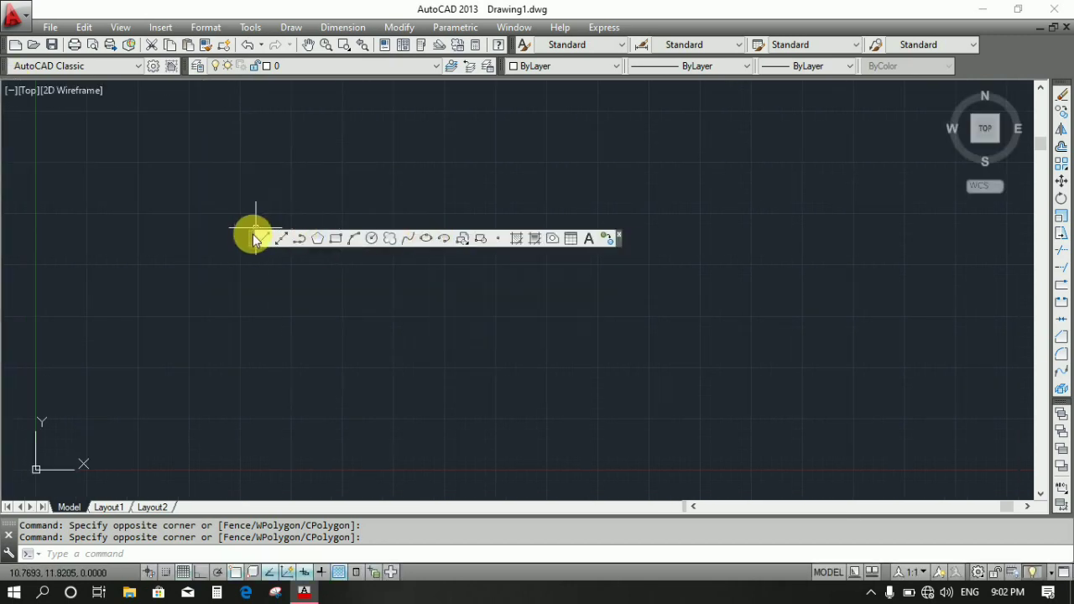
pyautogui.moveTo(256, 237)
pyautogui.mouseDown()
pyautogui.moveTo(19, 96)
pyautogui.moveTo(22, 119)
pyautogui.moveTo(12, 118)
pyautogui.mouseUp()
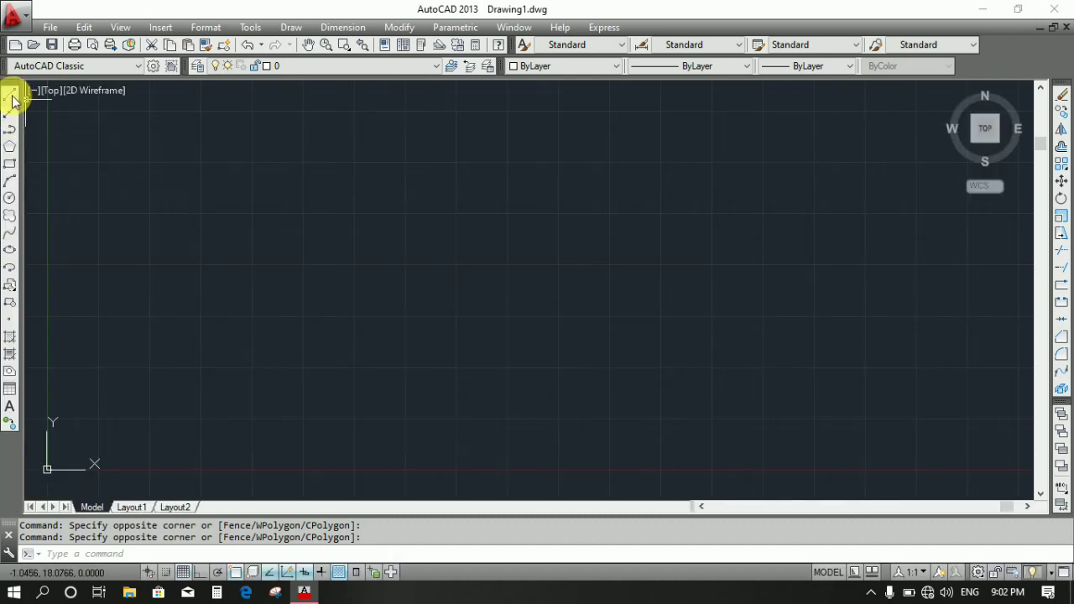
pyautogui.click(12, 100)
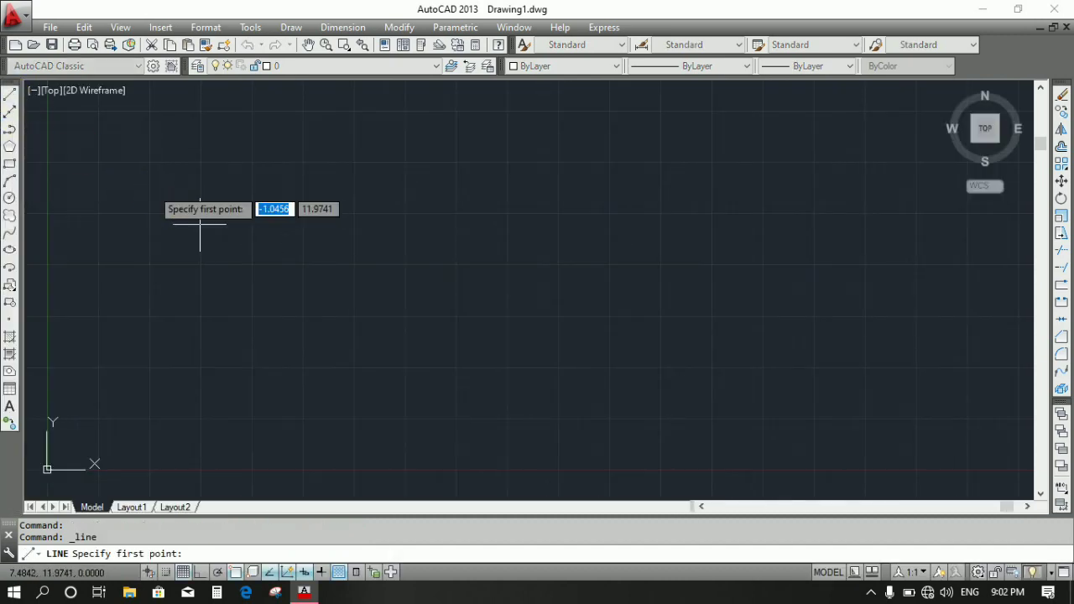
pyautogui.click(219, 262)
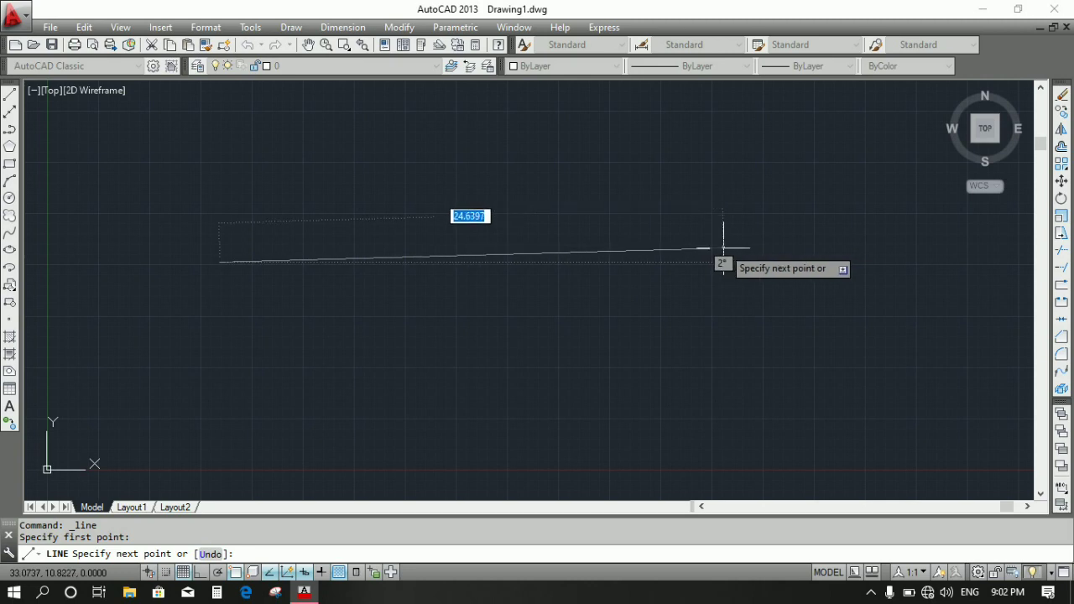
pyautogui.press('F8')
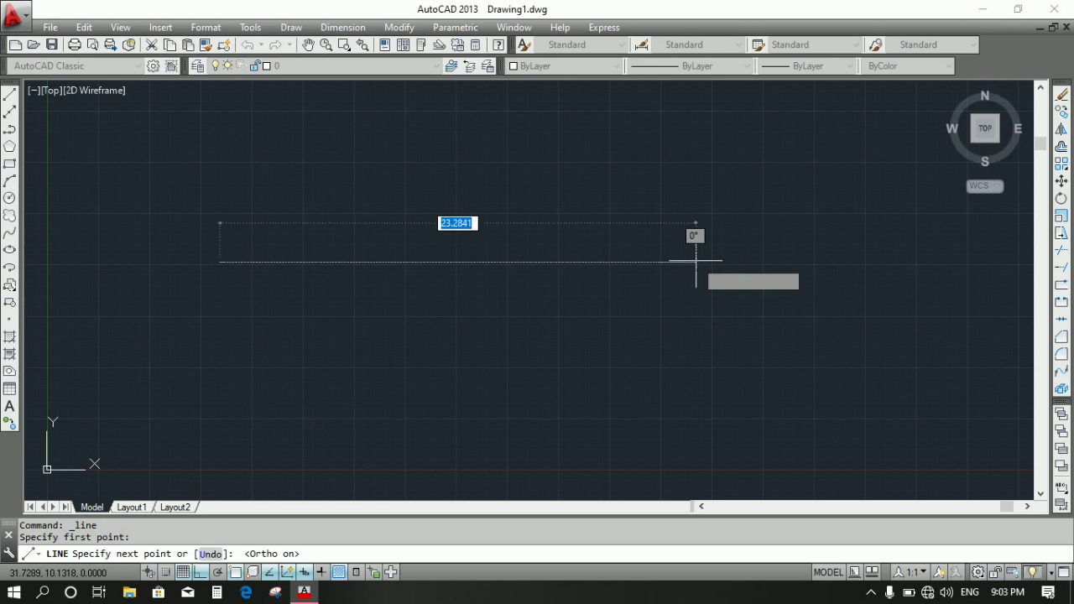
pyautogui.click(693, 262)
pyautogui.write('0')
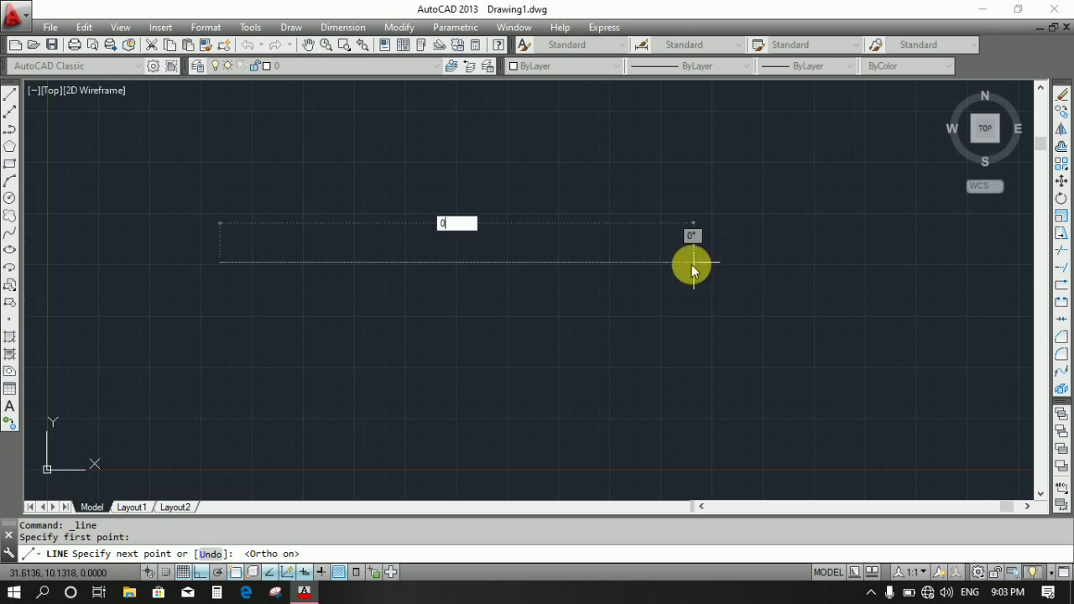
pyautogui.write('1')
pyautogui.write('00')
pyautogui.press('Return')
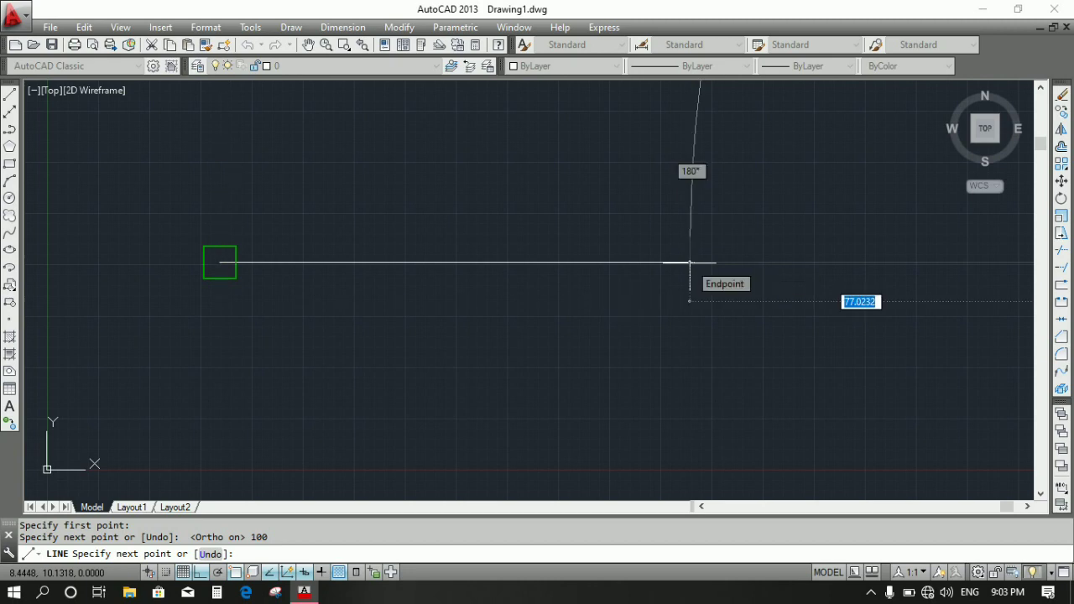
pyautogui.press('Return')
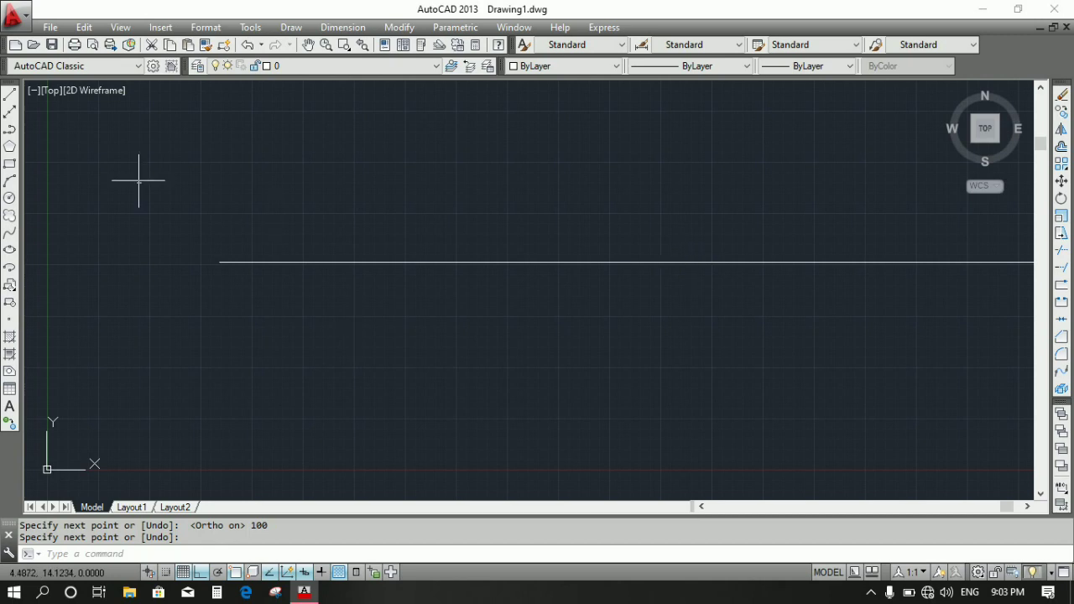
pyautogui.scroll(-3, 221, 236)
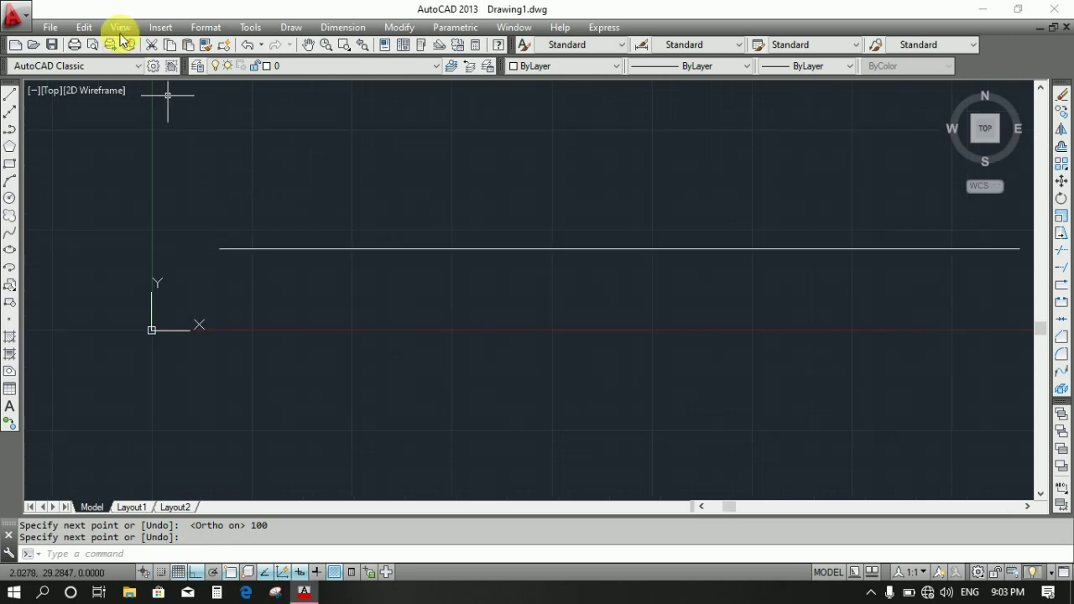
# Add a 100.0000 linear dimension just above the 100-unit line.
pyautogui.moveTo(308, 330); pyautogui.dragTo(241, 373, button='middle')
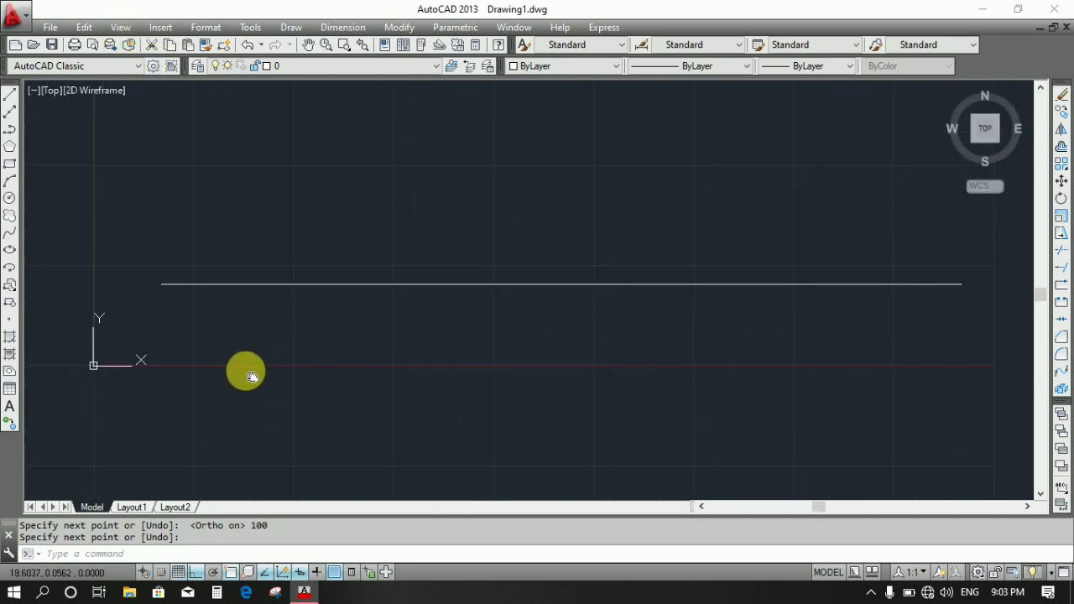
pyautogui.moveTo(384, 328); pyautogui.dragTo(382, 329, button='middle')
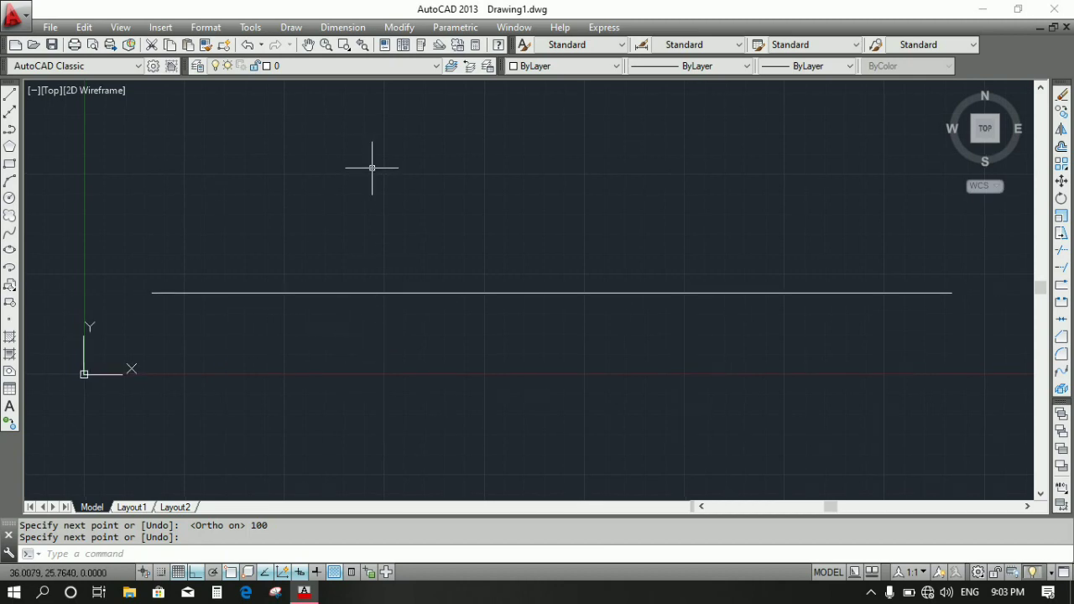
pyautogui.click(342, 27)
pyautogui.click(349, 69)
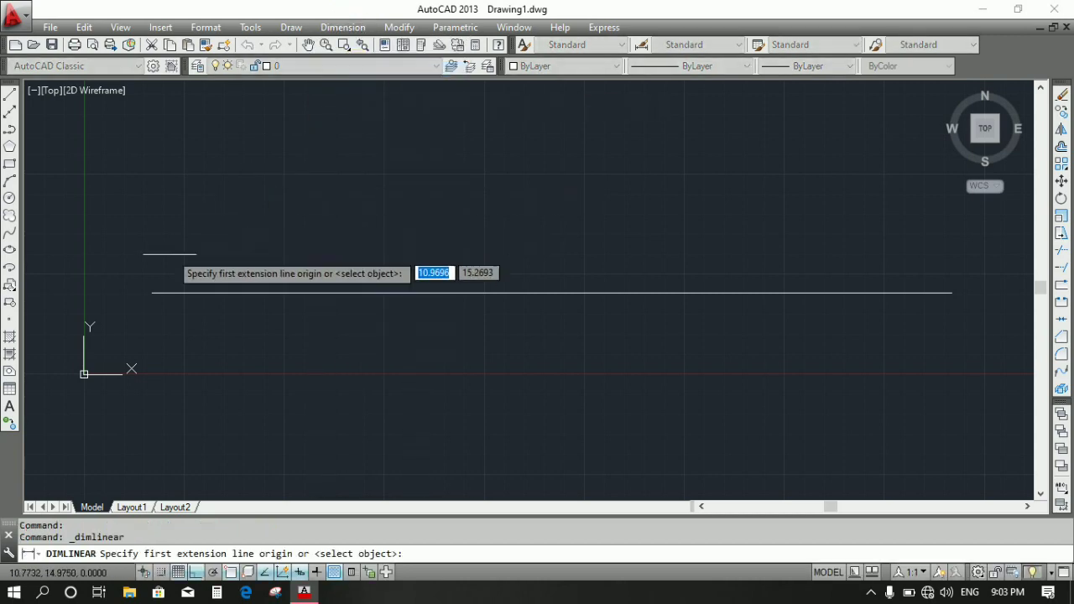
pyautogui.click(151, 293)
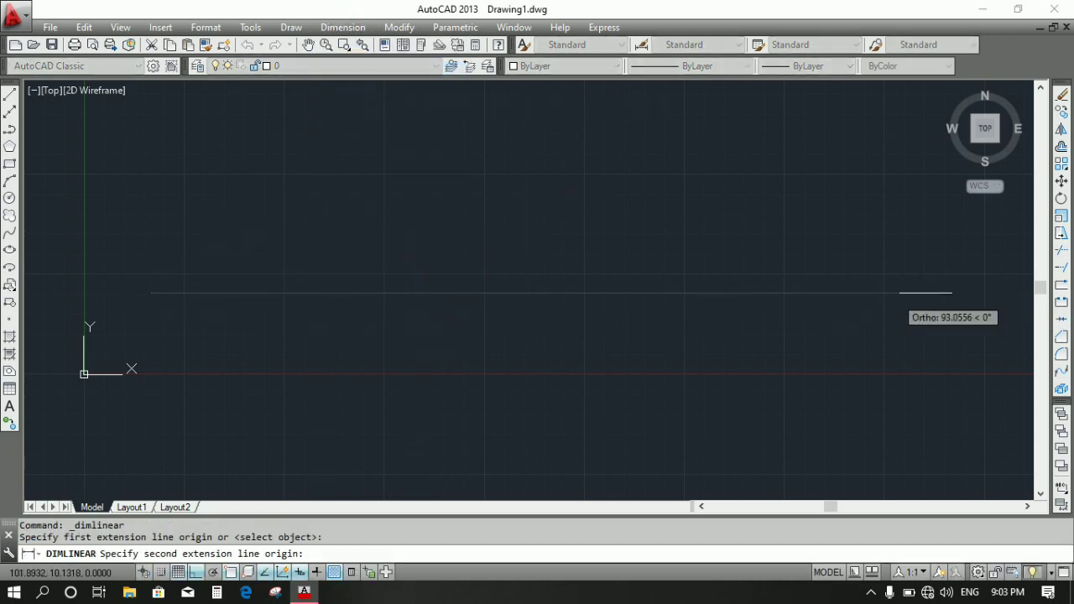
pyautogui.click(951, 293)
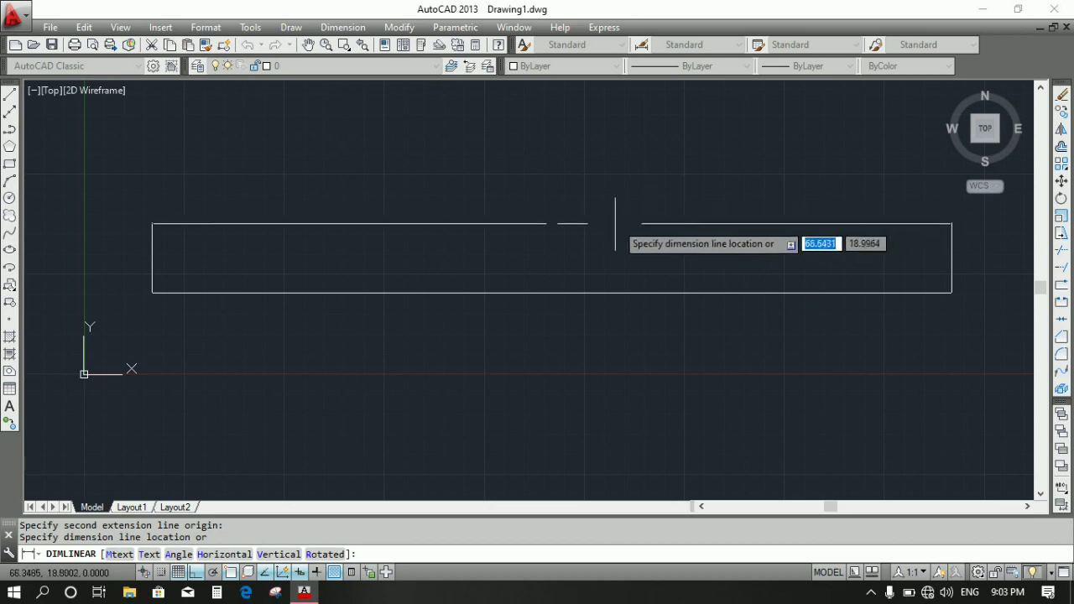
pyautogui.click(569, 235)
pyautogui.scroll(3, 568, 235)
pyautogui.scroll(2, 525, 240)
pyautogui.scroll(-3, 525, 232)
pyautogui.scroll(-2, 552, 249)
# Delete the 100.0000 dimension and the 100-unit line.
pyautogui.click(553, 254)
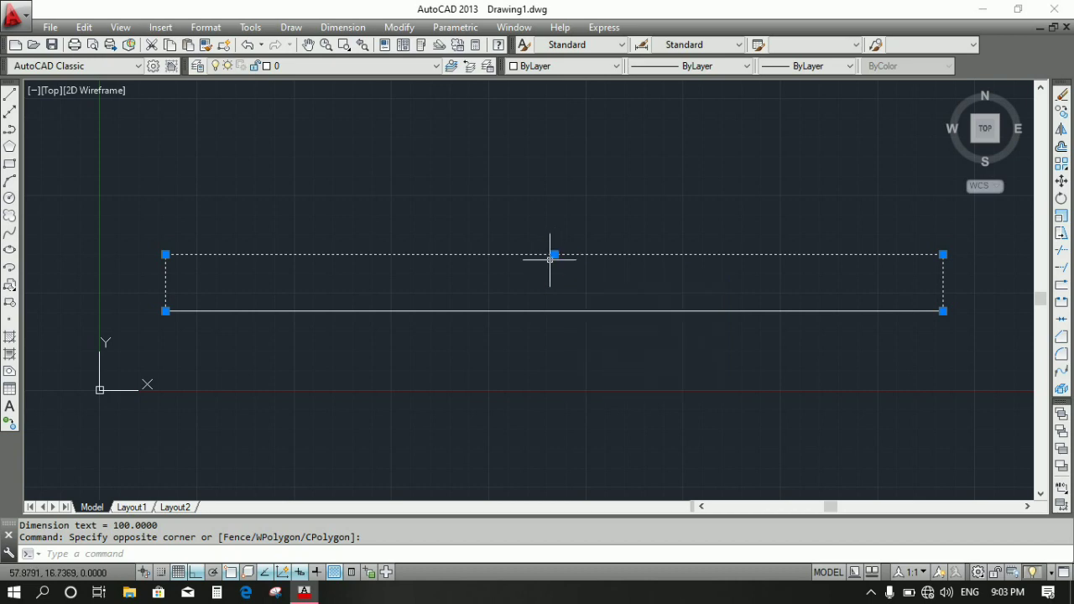
pyautogui.press('Delete')
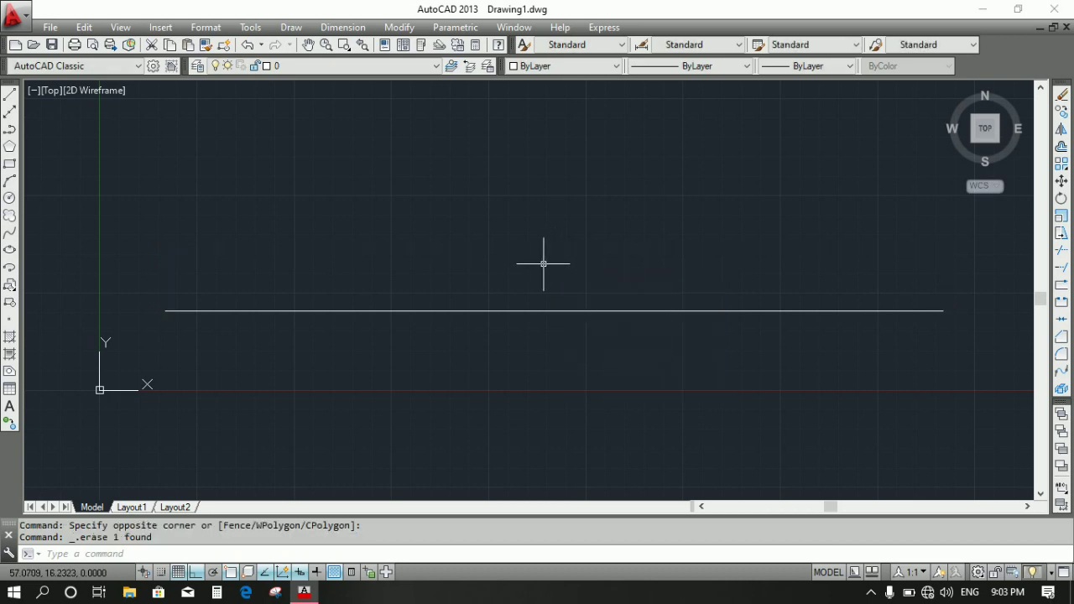
pyautogui.click(555, 240)
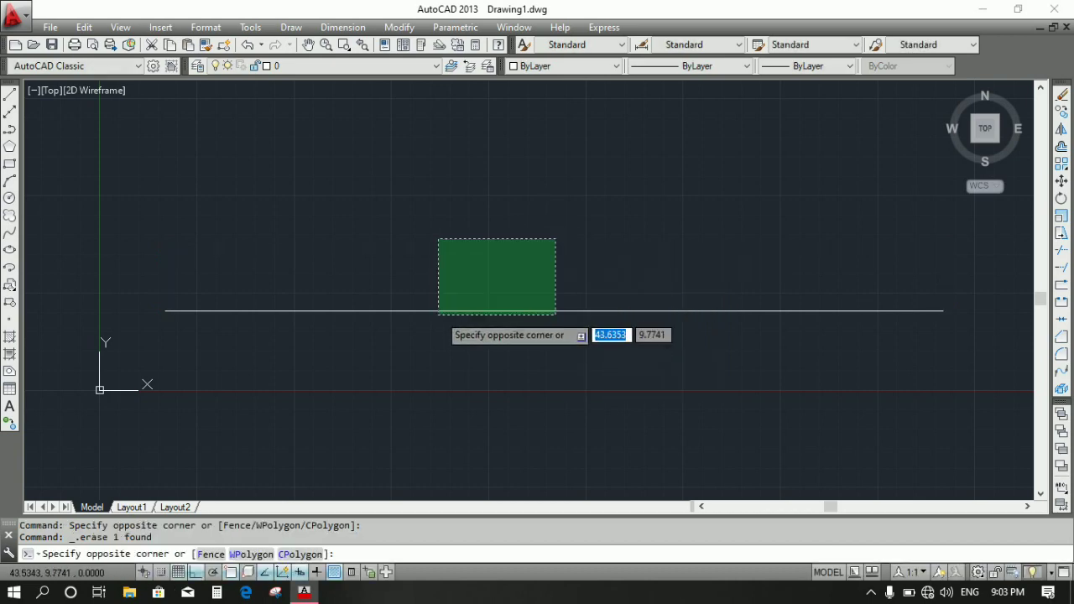
pyautogui.click(417, 324)
pyautogui.press('Delete')
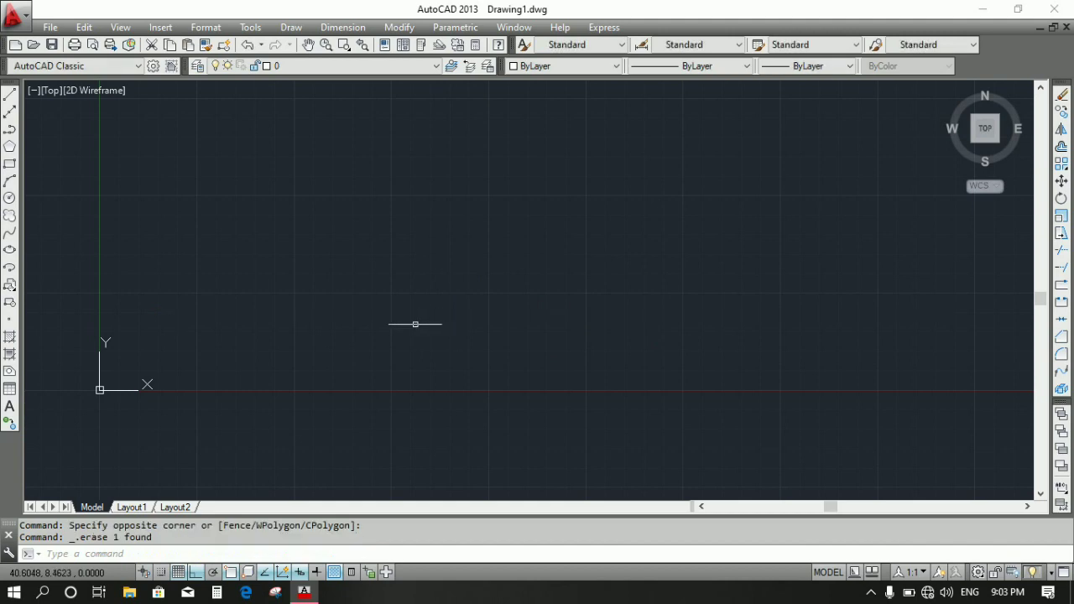
pyautogui.click(10, 95)
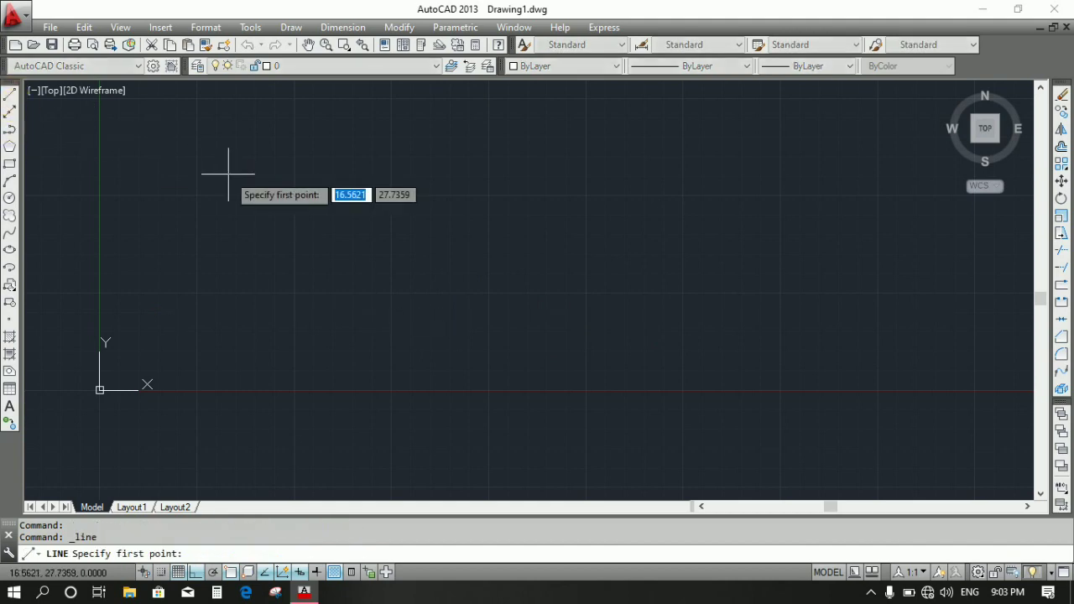
# Draw the square's first two 50-unit edges, top and right, from a picked corner.
pyautogui.click(396, 220)
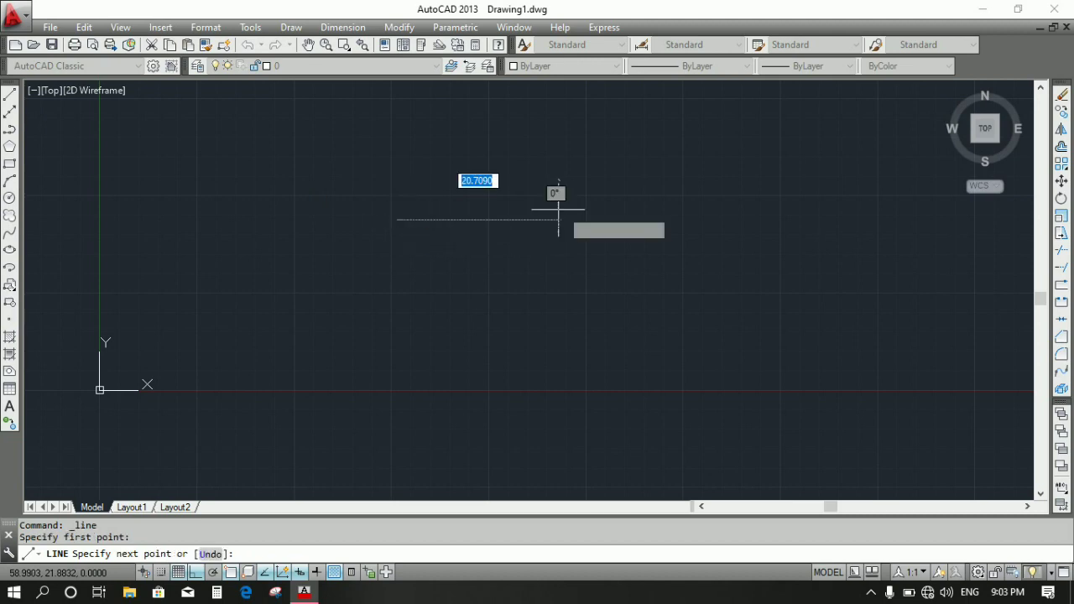
pyautogui.write('50')
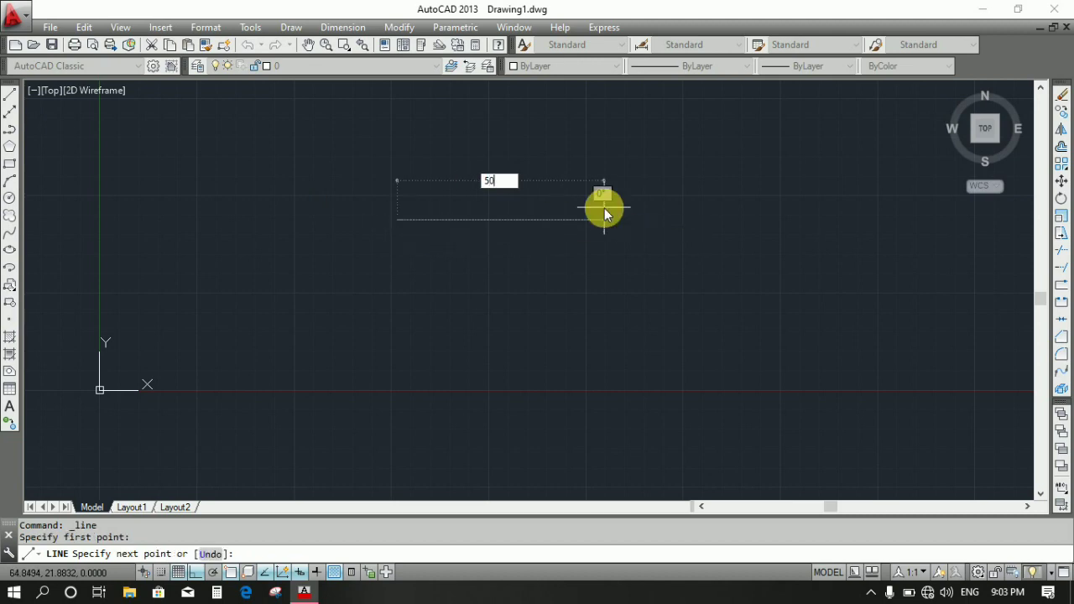
pyautogui.press('Return')
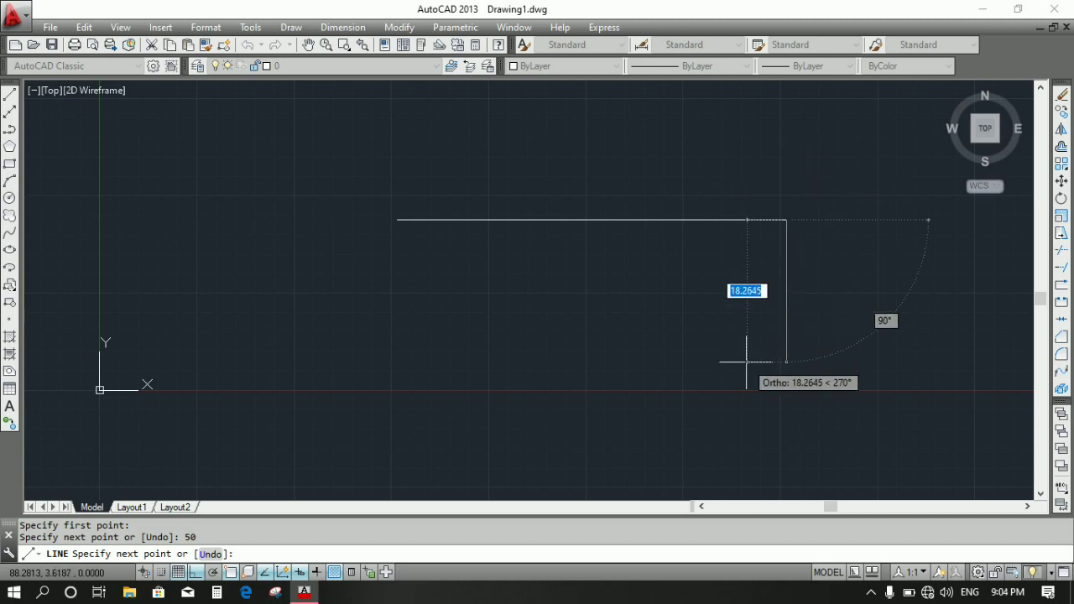
pyautogui.write('50')
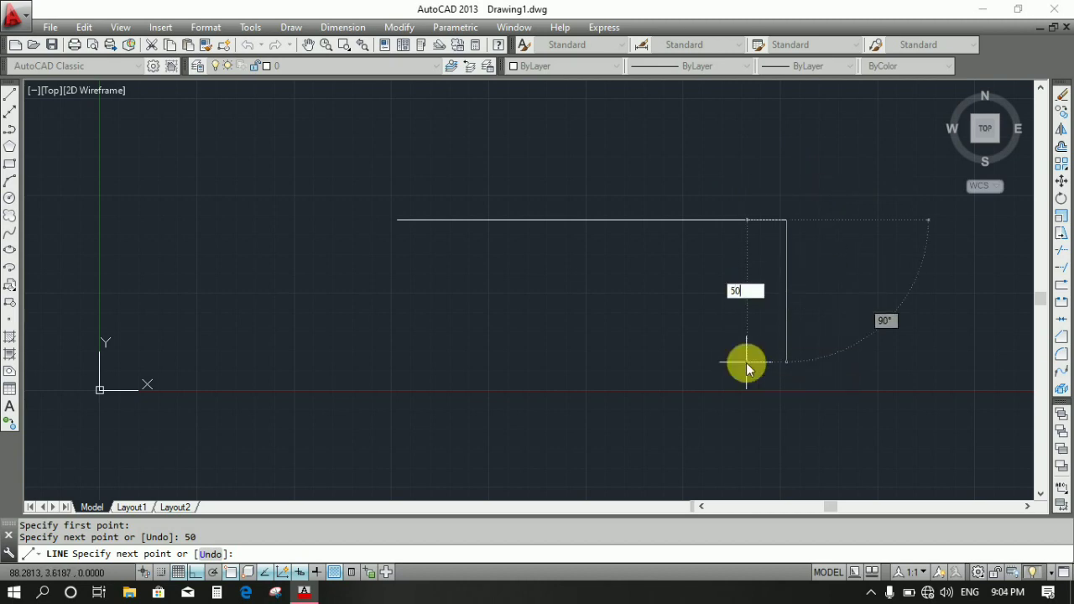
pyautogui.press('Return')
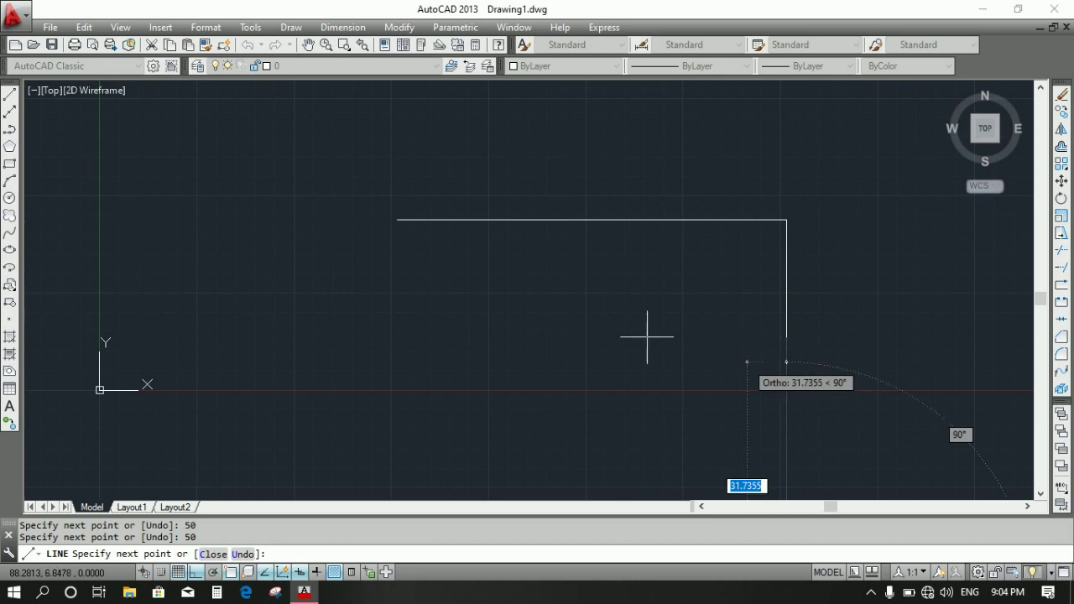
# Add the 50-unit bottom and left edges to close the square, then end the line.
pyautogui.scroll(-1, 474, 296)
pyautogui.moveTo(483, 276); pyautogui.dragTo(485, 164, button='middle')
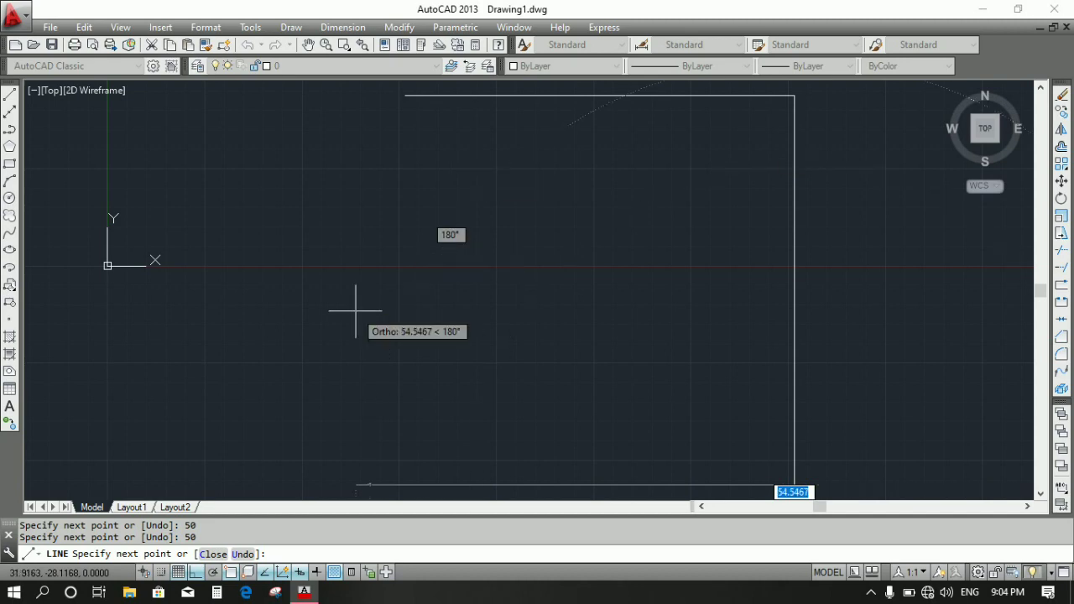
pyautogui.write('50')
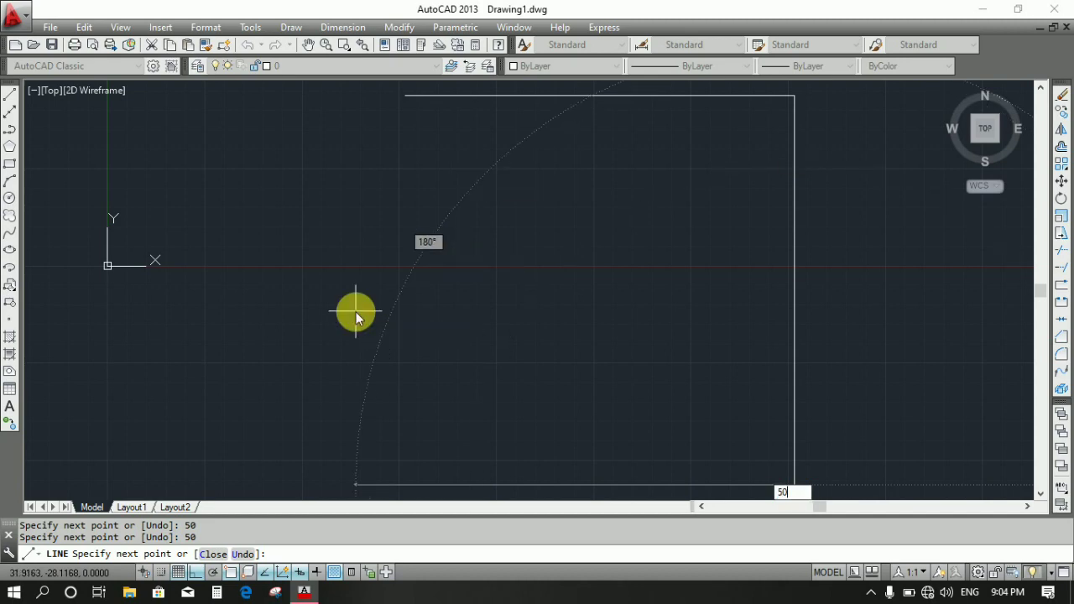
pyautogui.press('Return')
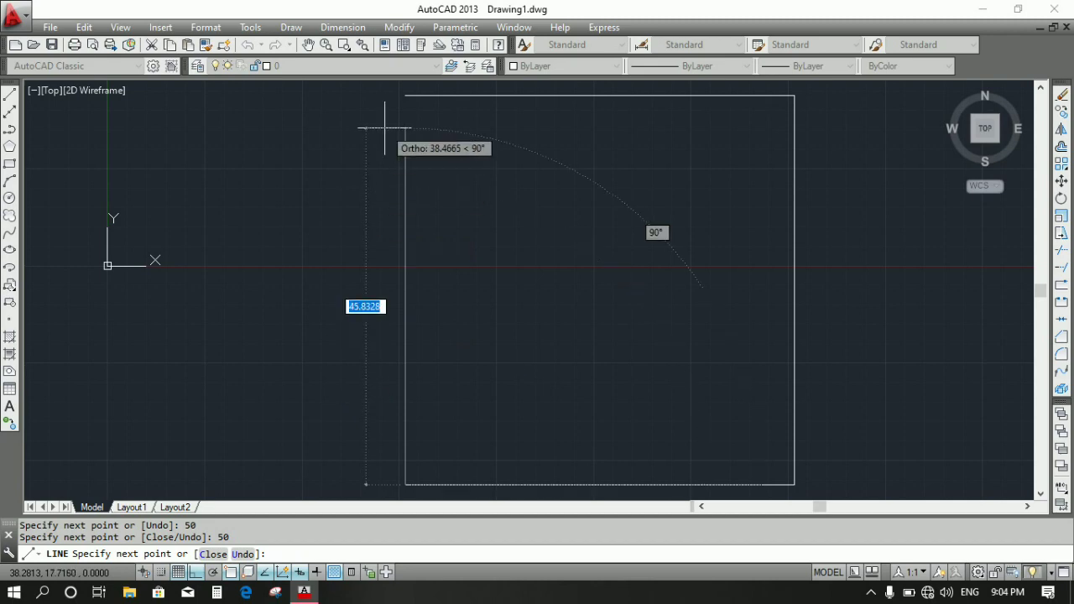
pyautogui.write('0')
pyautogui.press('BackSpace')
pyautogui.write('50')
pyautogui.press('Return')
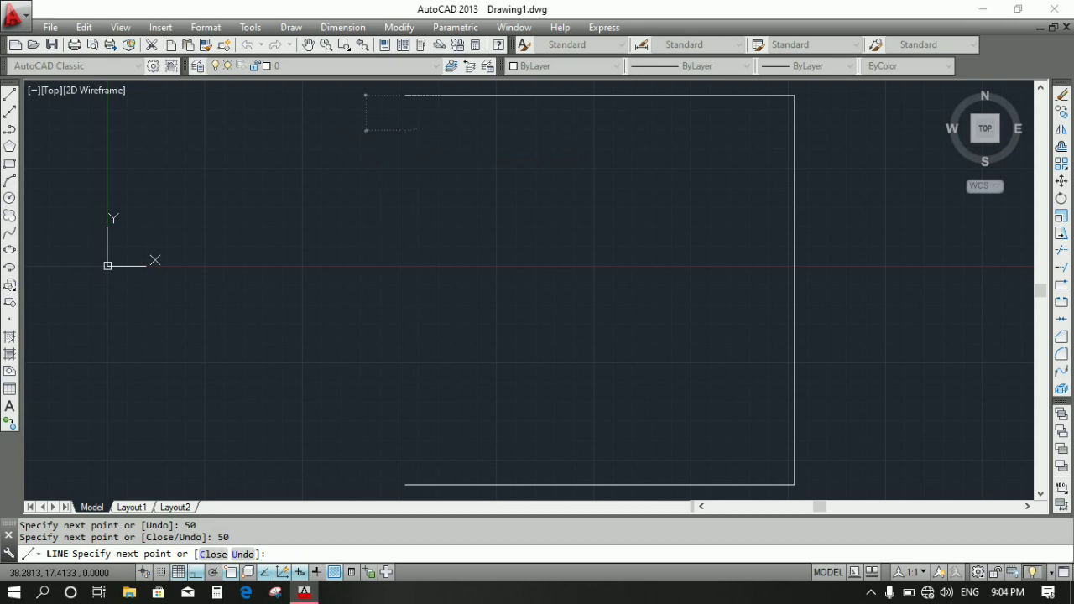
pyautogui.press('Return')
pyautogui.scroll(-2, 419, 168)
pyautogui.moveTo(456, 216)
pyautogui.mouseDown(button='middle')
pyautogui.moveTo(454, 229)
pyautogui.moveTo(445, 222)
pyautogui.mouseUp(button='middle')
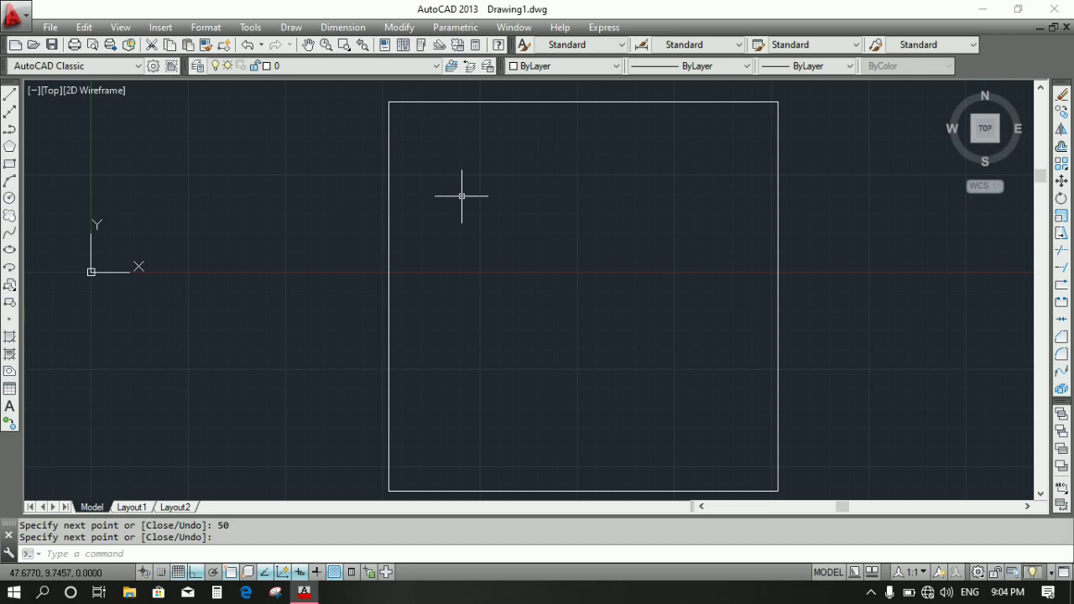
# Re-center on the square and run Regen All twice.
pyautogui.moveTo(457, 219); pyautogui.dragTo(415, 218, button='middle')
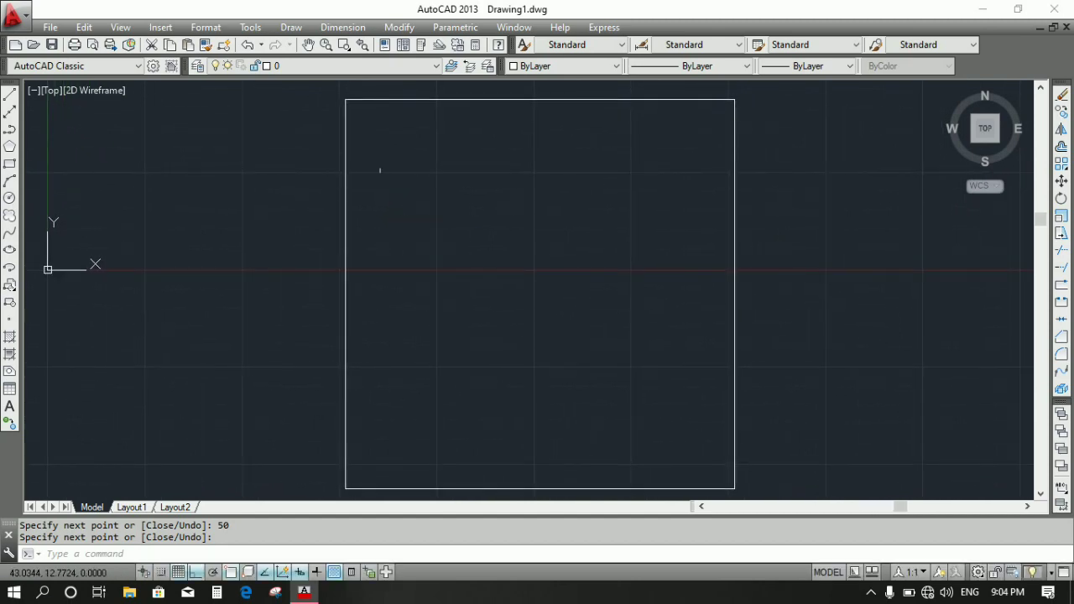
pyautogui.scroll(-2, 407, 181)
pyautogui.moveTo(407, 181); pyautogui.dragTo(384, 187, button='middle')
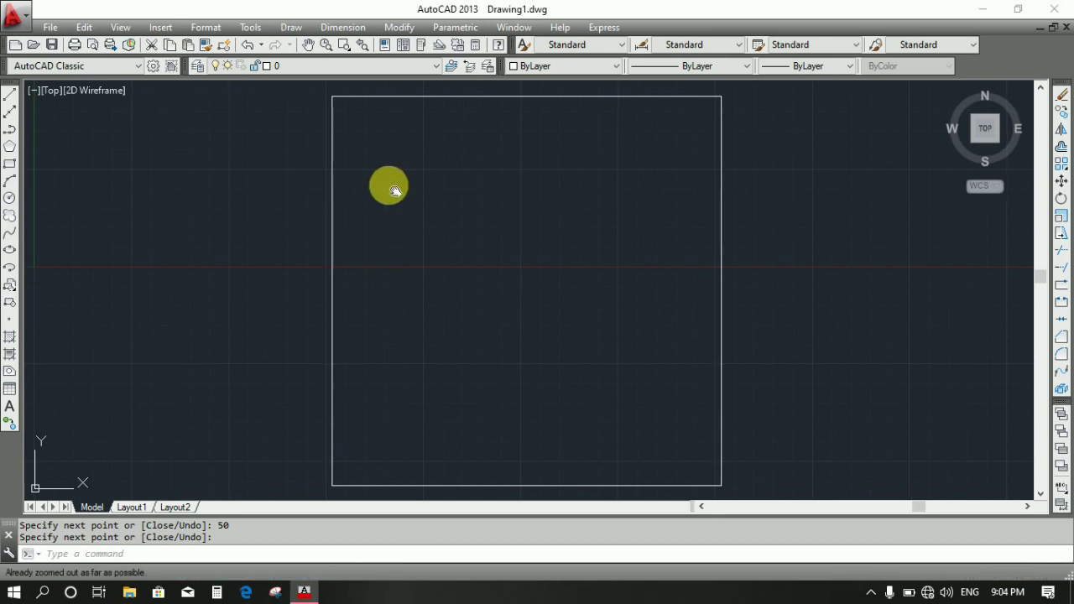
pyautogui.moveTo(389, 182); pyautogui.dragTo(406, 182, button='middle')
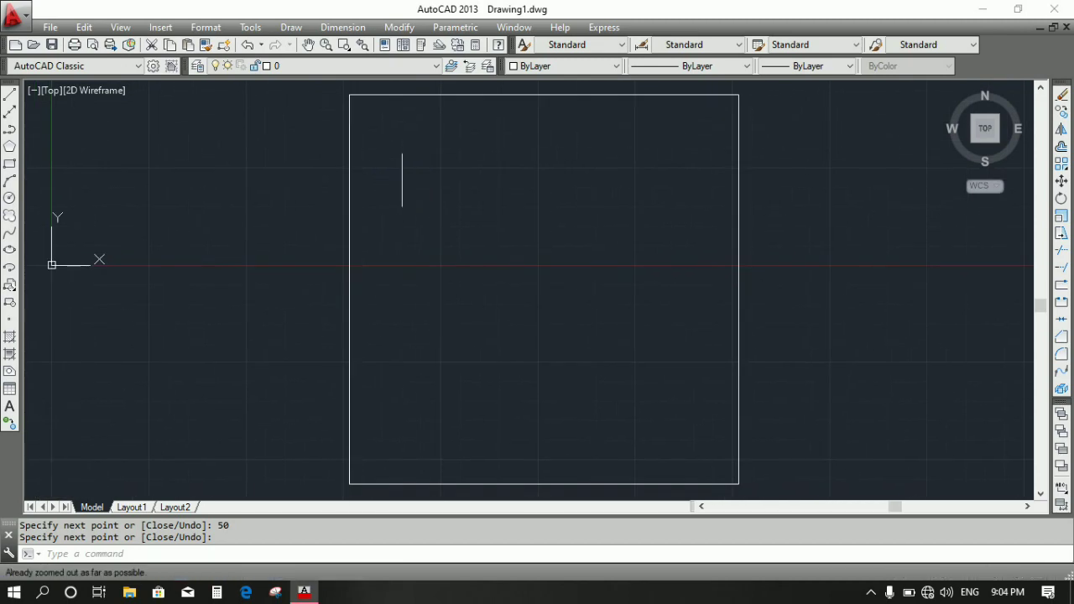
pyautogui.click(115, 28)
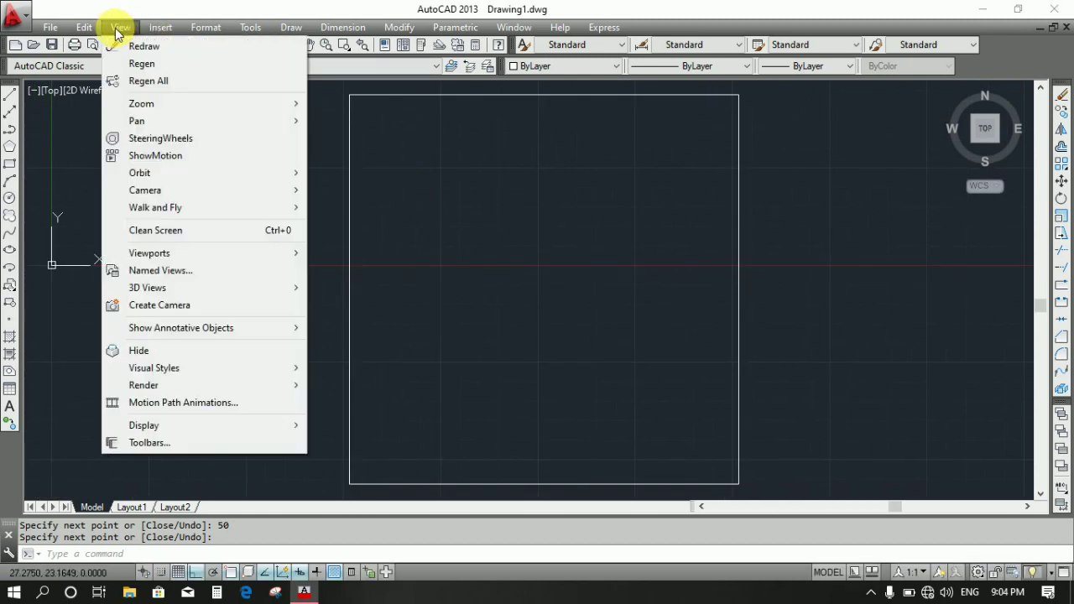
pyautogui.click(151, 84)
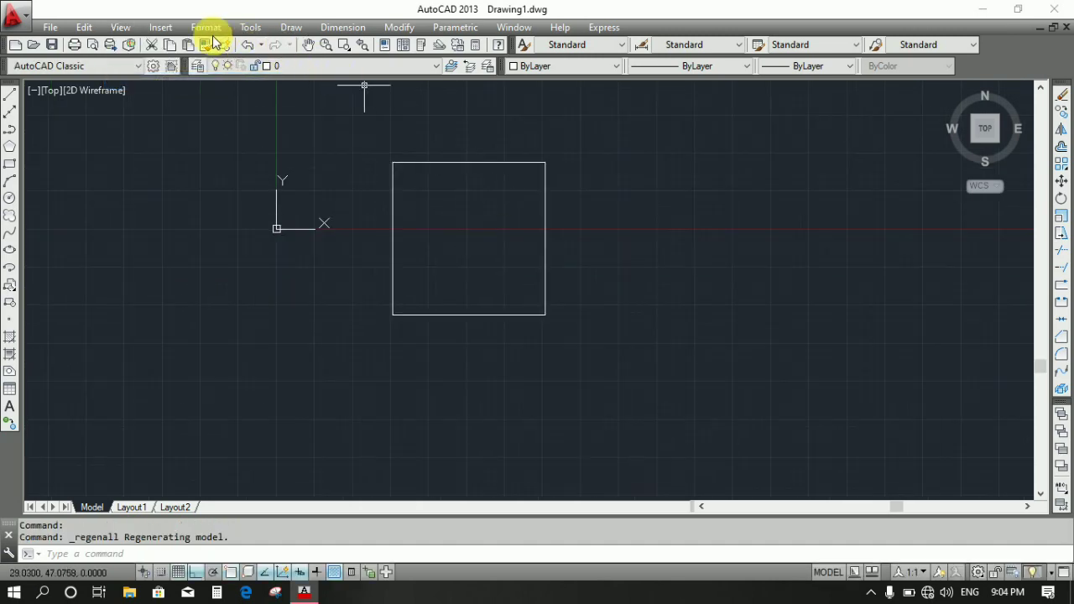
pyautogui.click(120, 27)
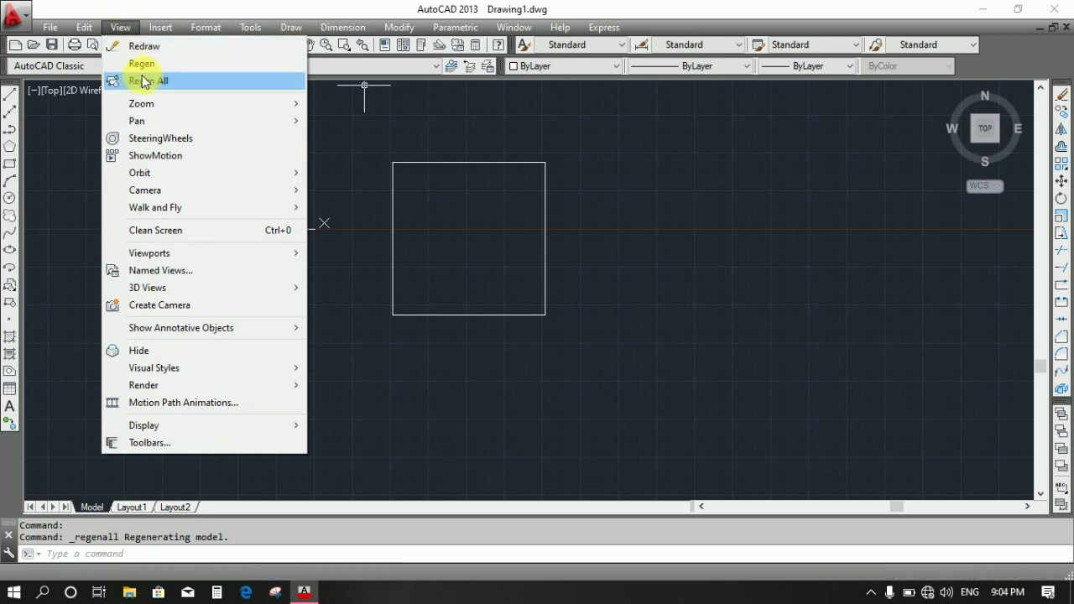
pyautogui.click(148, 80)
# Zoom to frame the square and bring up the Dimension menu.
pyautogui.scroll(-5, 466, 260)
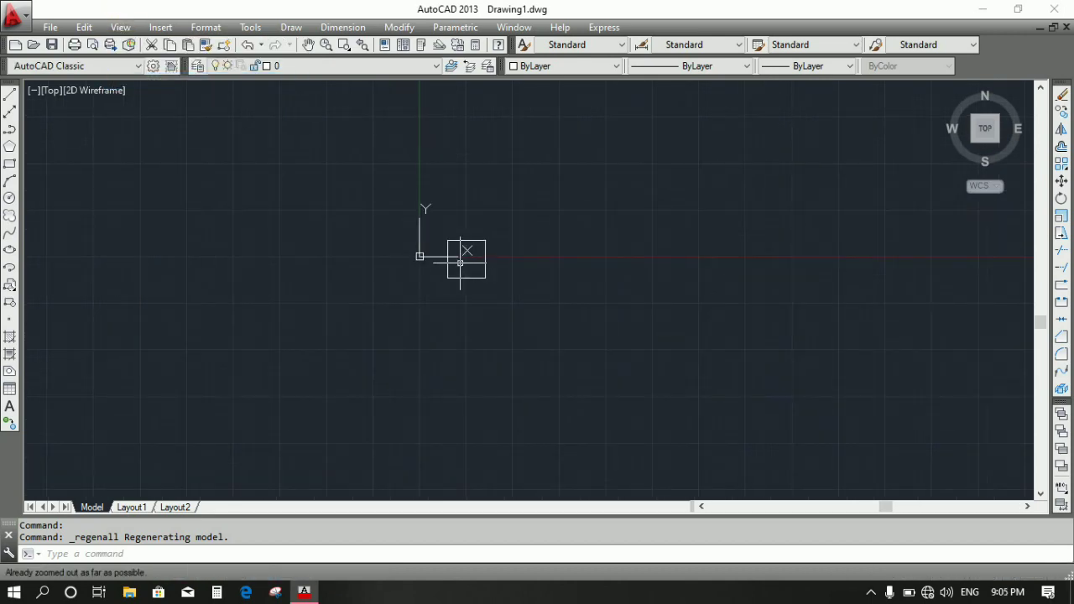
pyautogui.scroll(5, 467, 260)
pyautogui.scroll(-4, 462, 258)
pyautogui.scroll(3, 458, 257)
pyautogui.scroll(-2, 452, 257)
pyautogui.scroll(2, 452, 256)
pyautogui.scroll(2, 452, 256)
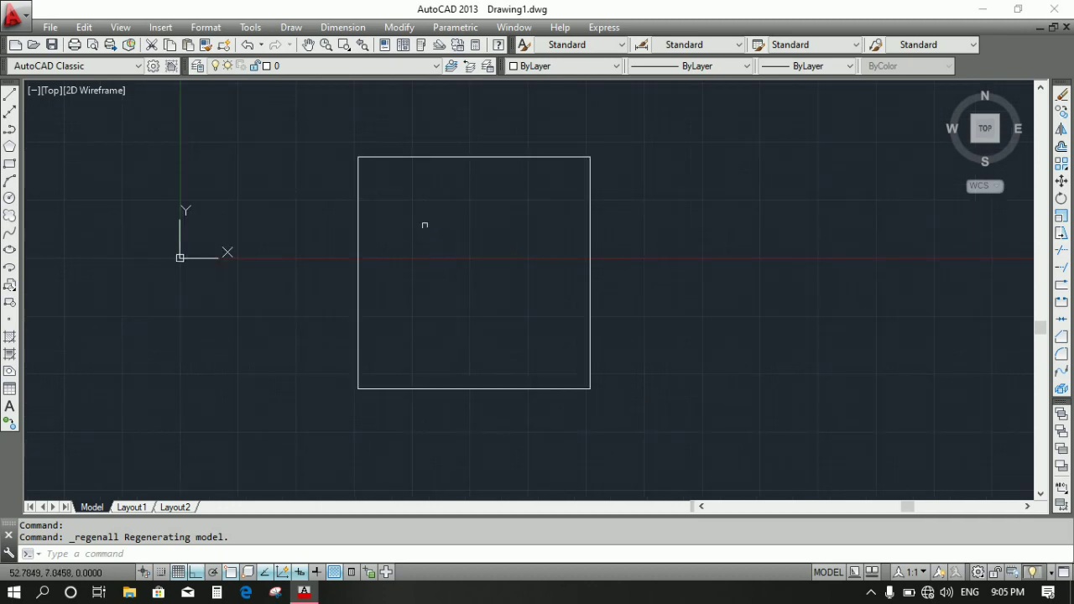
pyautogui.scroll(-2, 420, 211)
pyautogui.scroll(2, 506, 210)
pyautogui.scroll(2, 444, 220)
pyautogui.scroll(-2, 445, 220)
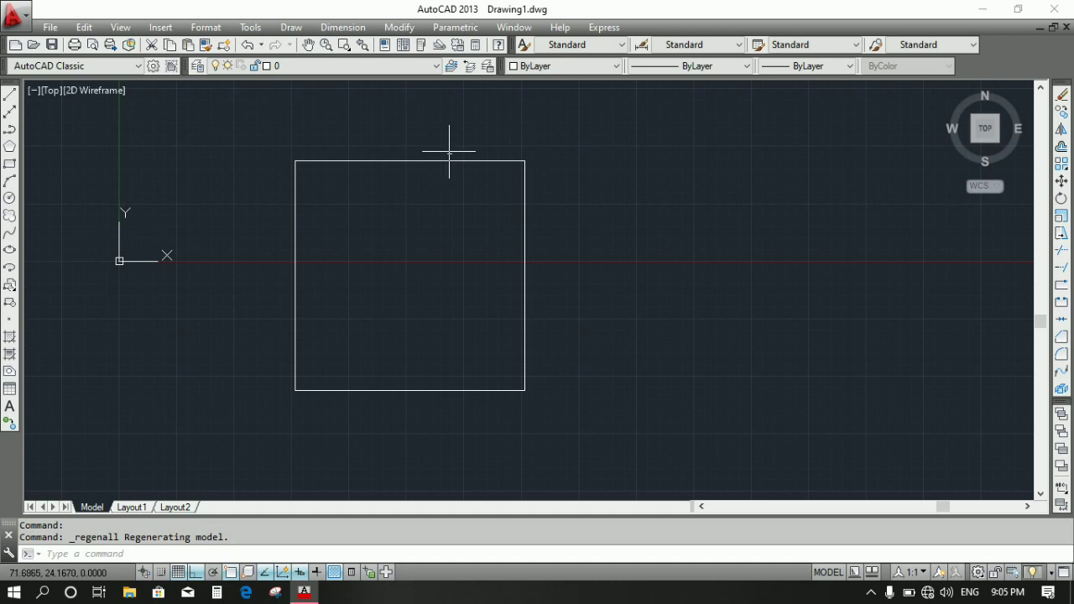
pyautogui.scroll(2, 448, 152)
pyautogui.click(342, 27)
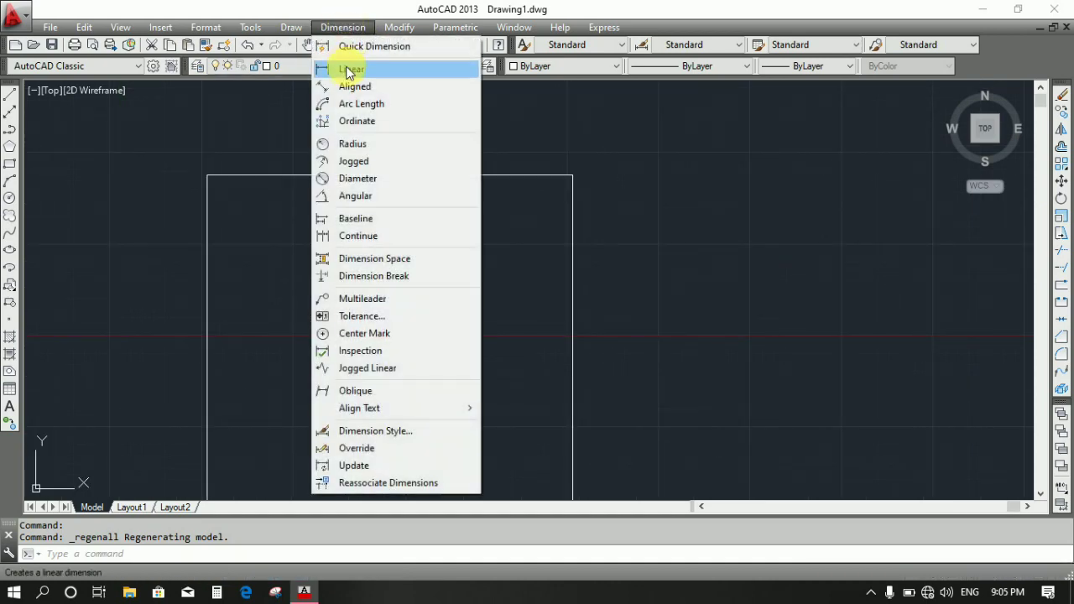
# Place a 50.0000 linear dimension above the square's top edge.
pyautogui.click(349, 69)
pyautogui.click(207, 176)
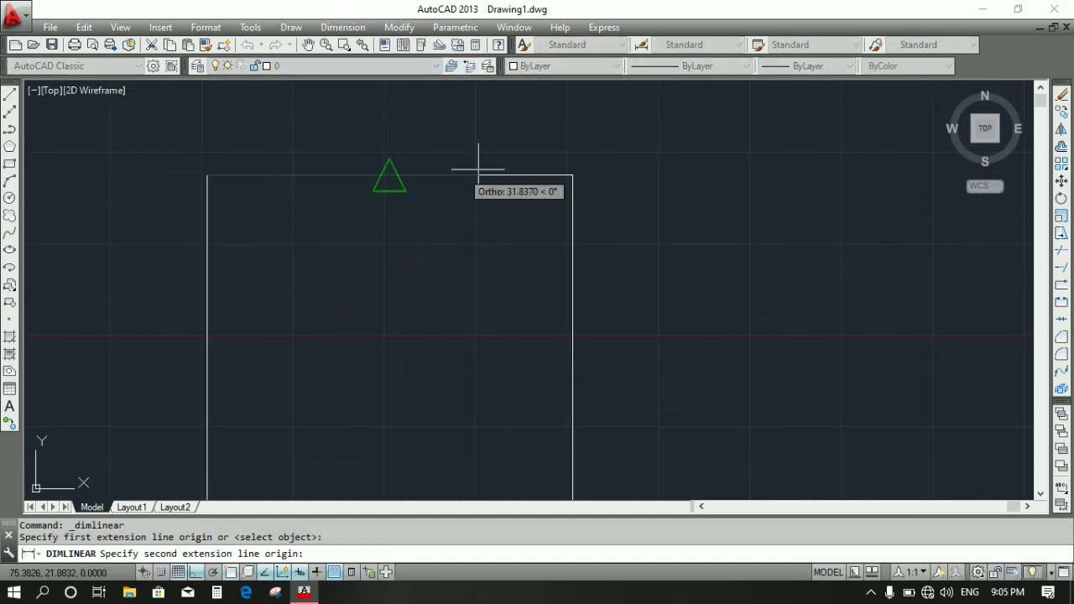
pyautogui.click(572, 176)
pyautogui.click(422, 136)
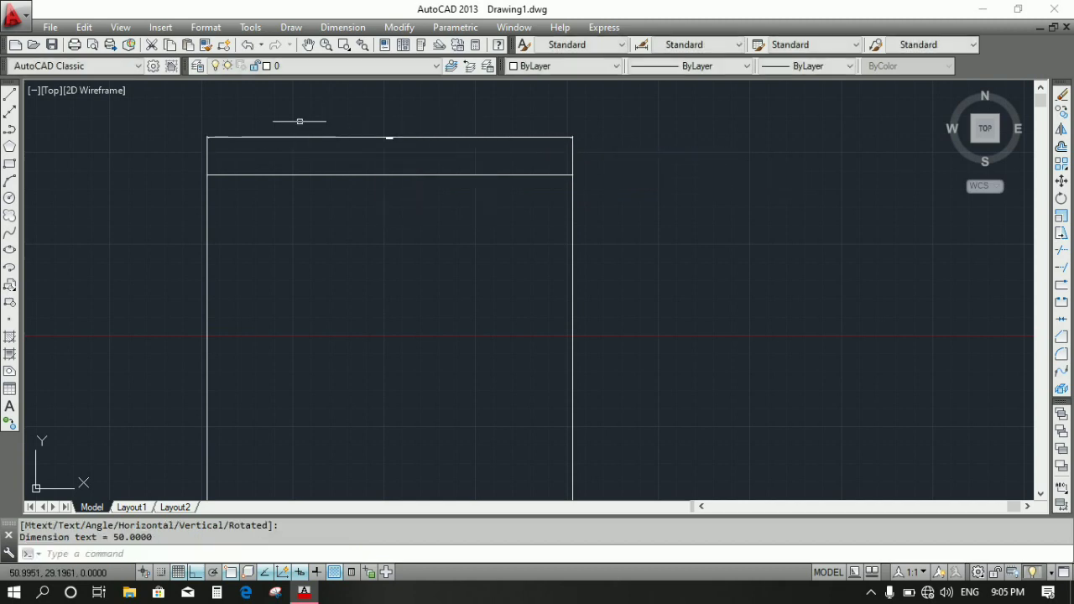
pyautogui.scroll(2, 188, 116)
pyautogui.scroll(2, 506, 152)
pyautogui.scroll(4, 503, 150)
pyautogui.scroll(6, 503, 151)
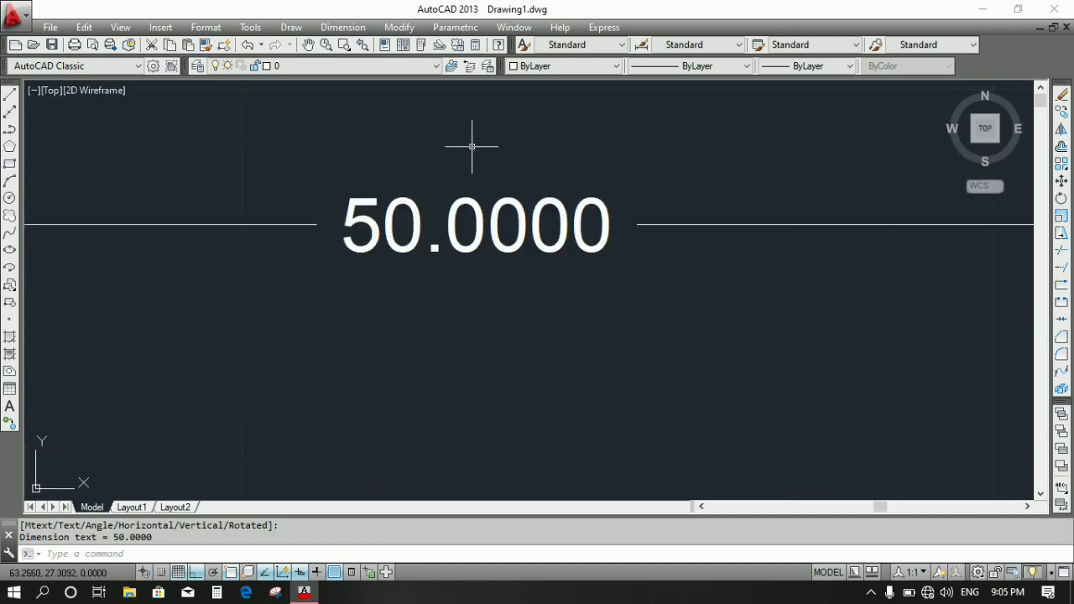
pyautogui.scroll(-3, 484, 173)
pyautogui.scroll(-4, 484, 172)
pyautogui.scroll(4, 483, 172)
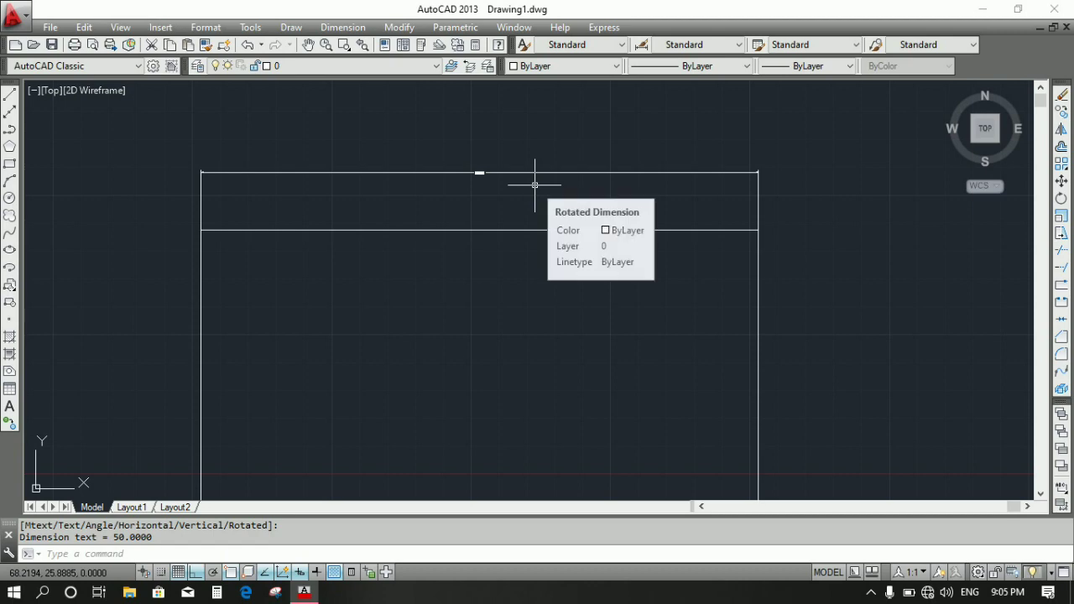
# Cancel the stray D entry and open the Dimension Style Manager.
pyautogui.write('D')
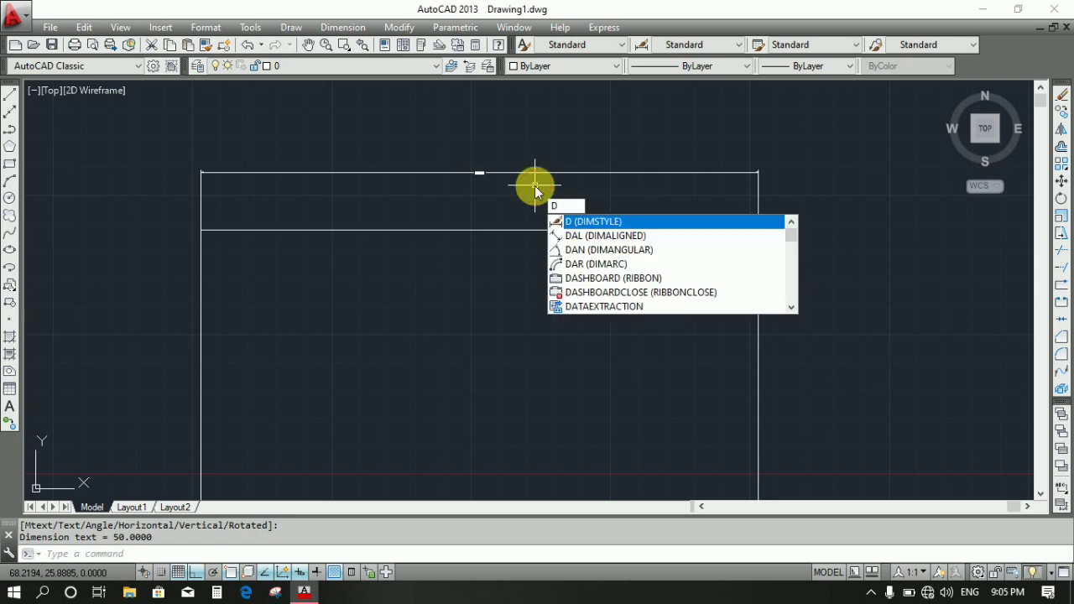
pyautogui.press('Escape')
pyautogui.press('Escape')
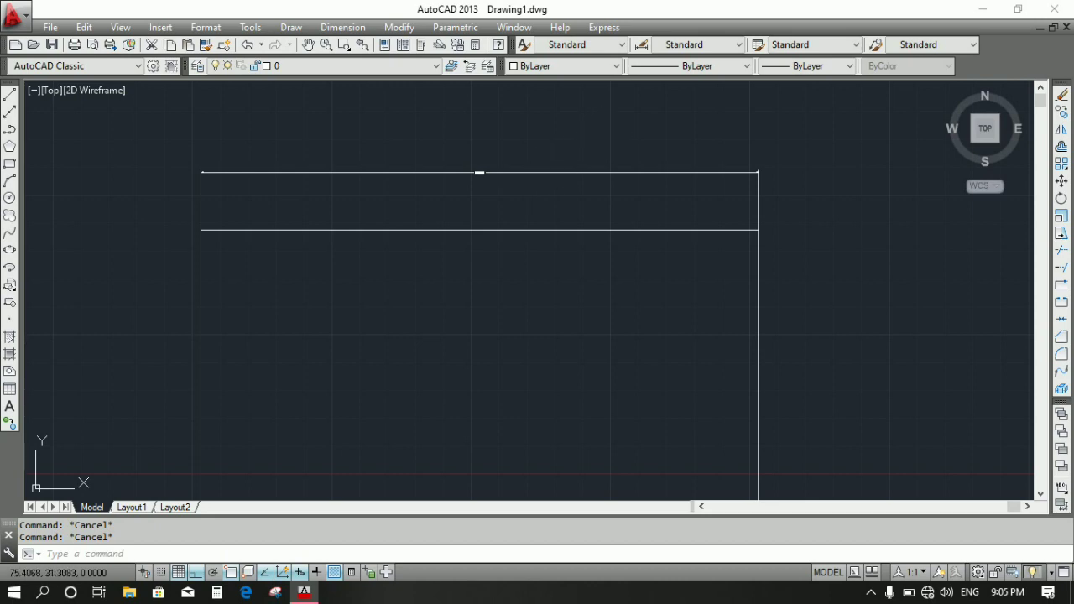
pyautogui.click(642, 46)
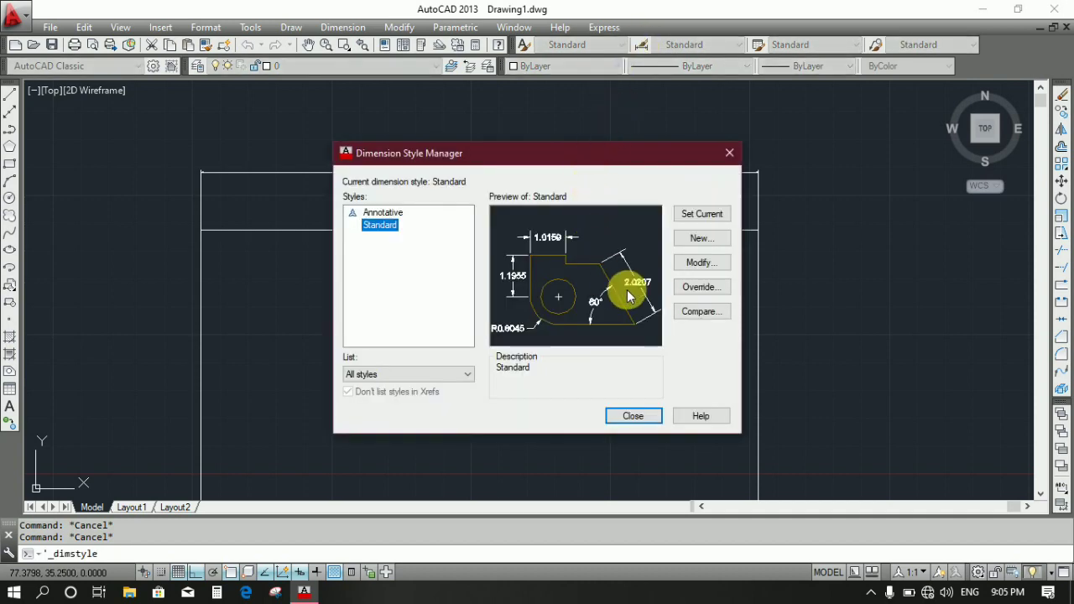
# Modify the Standard style: extend beyond dim lines 5, offset from origin 5.
pyautogui.click(702, 262)
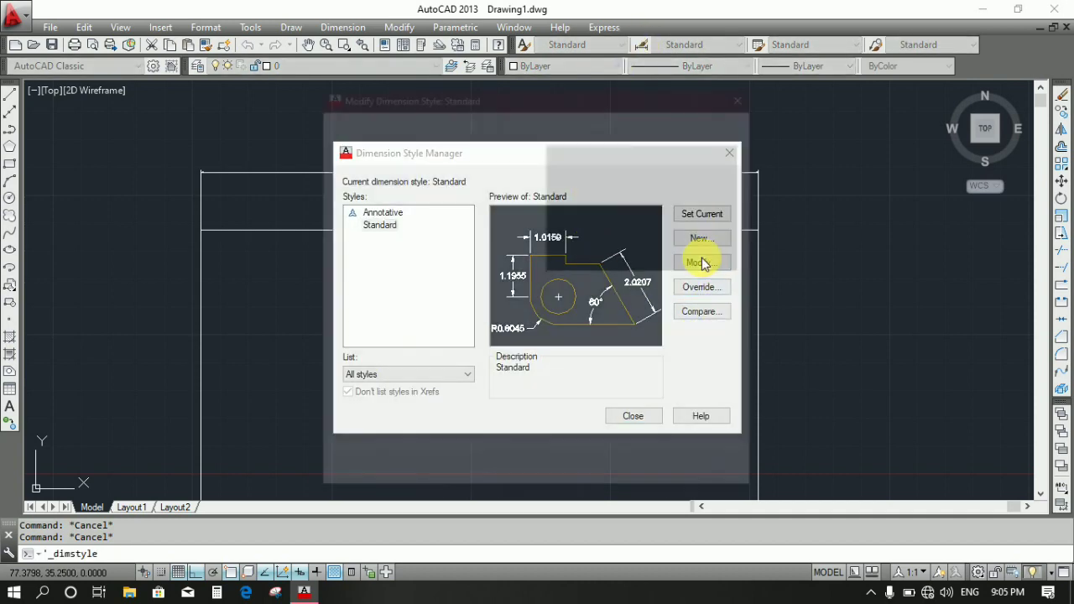
pyautogui.click(335, 123)
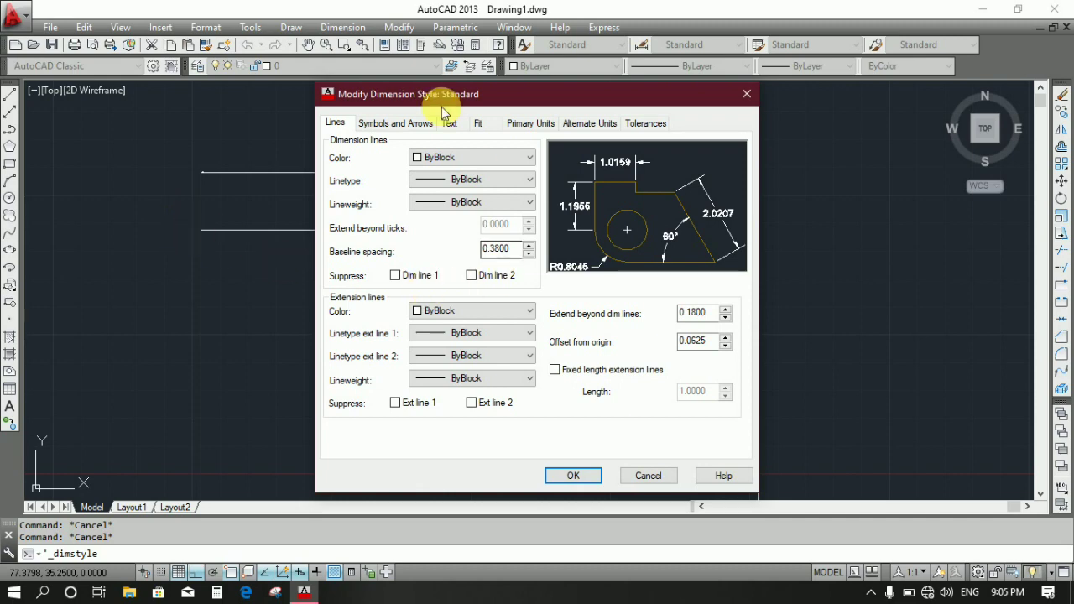
pyautogui.moveTo(703, 314); pyautogui.dragTo(618, 317)
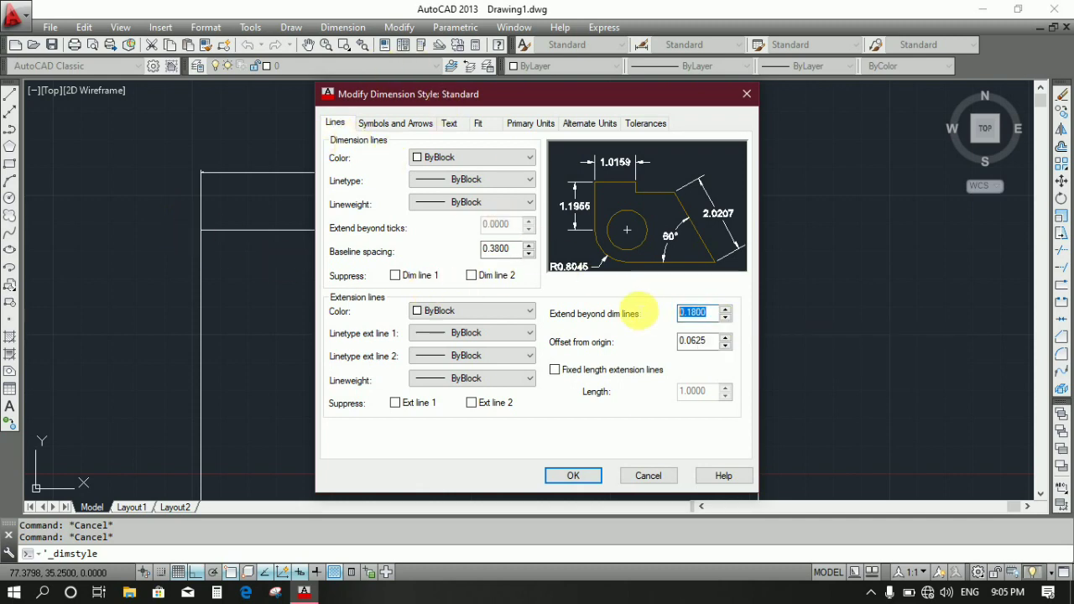
pyautogui.write('5')
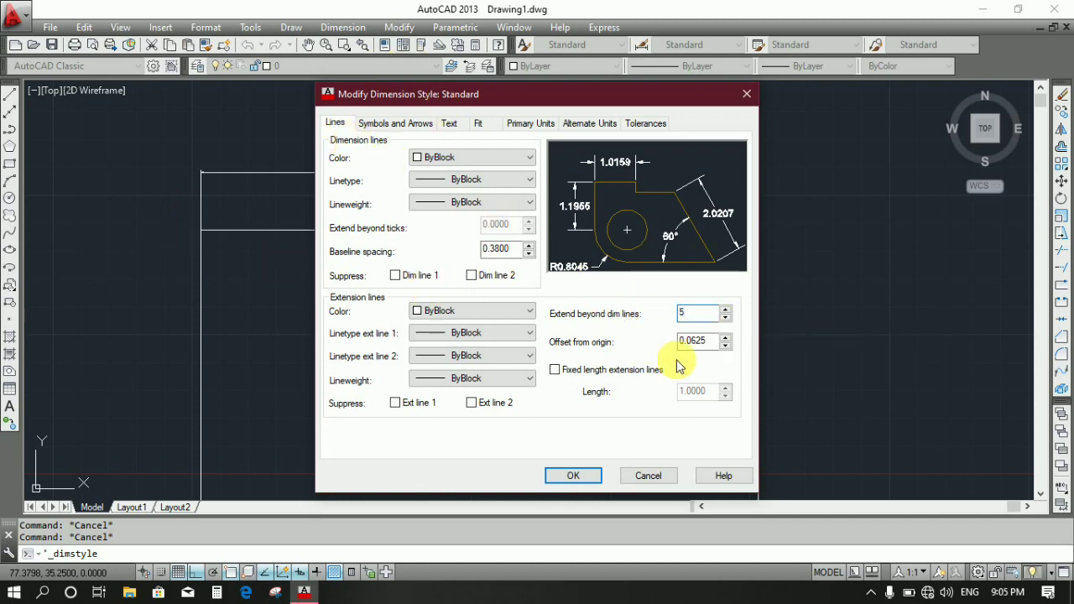
pyautogui.moveTo(719, 343); pyautogui.dragTo(636, 344)
pyautogui.write('5')
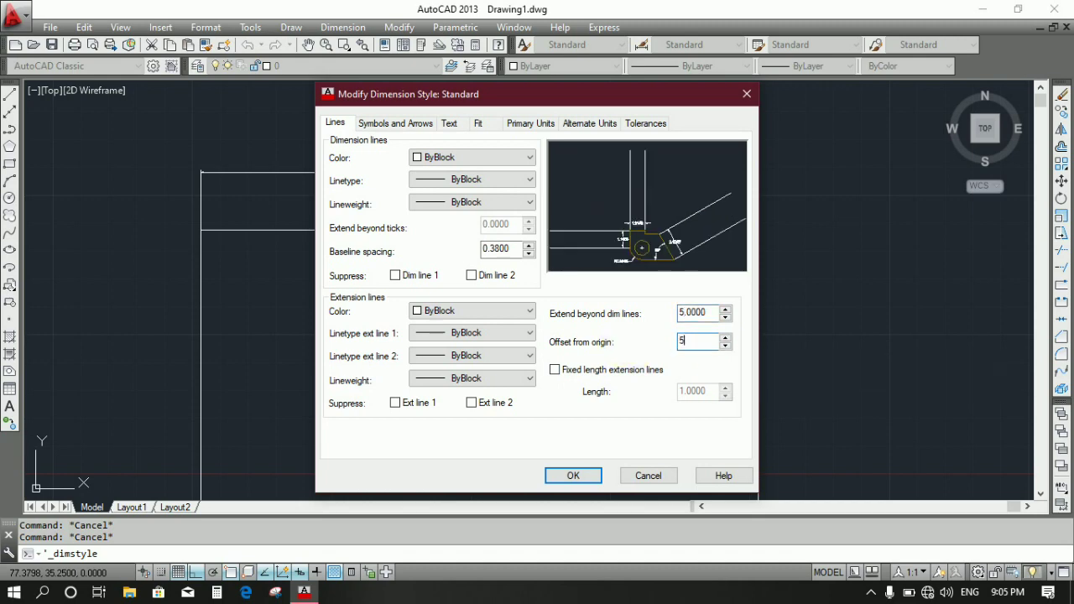
# Set arrow size 5, no center marks, text height 10 and ISO standard text alignment.
pyautogui.click(405, 123)
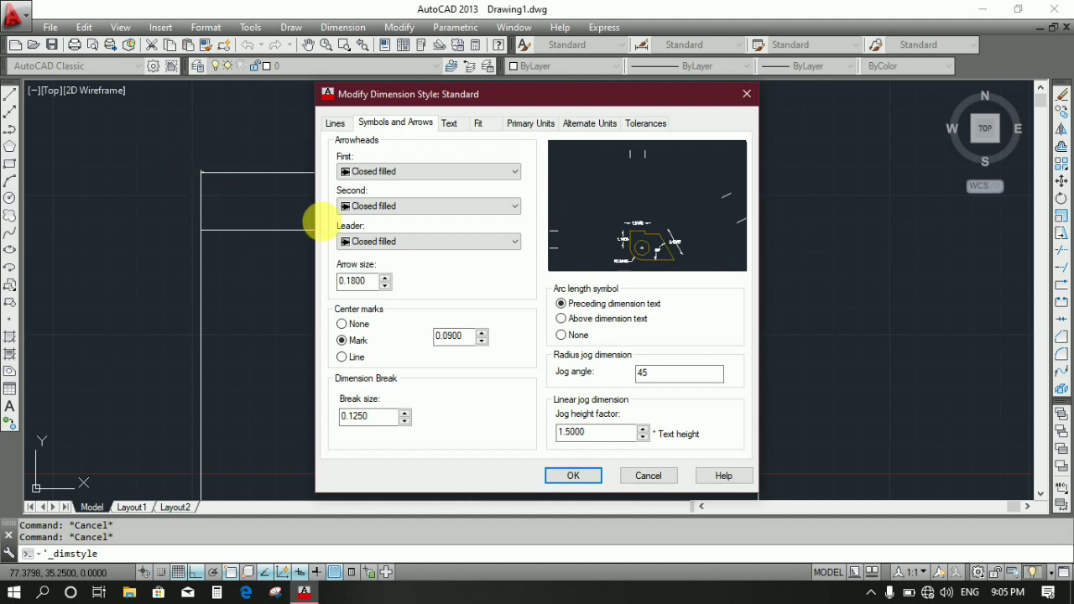
pyautogui.moveTo(361, 281); pyautogui.dragTo(315, 289)
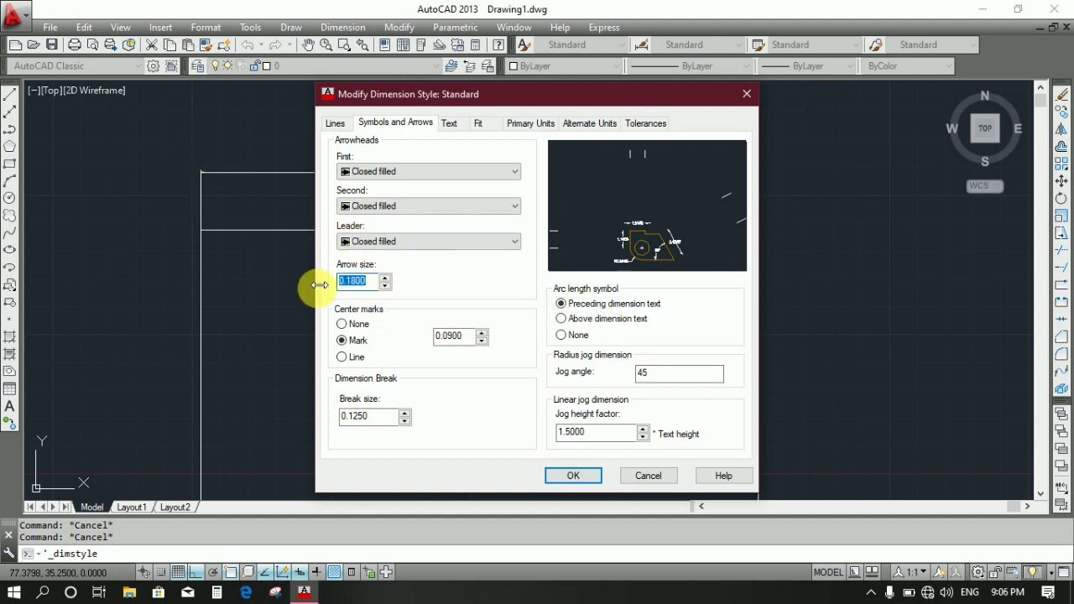
pyautogui.write('5')
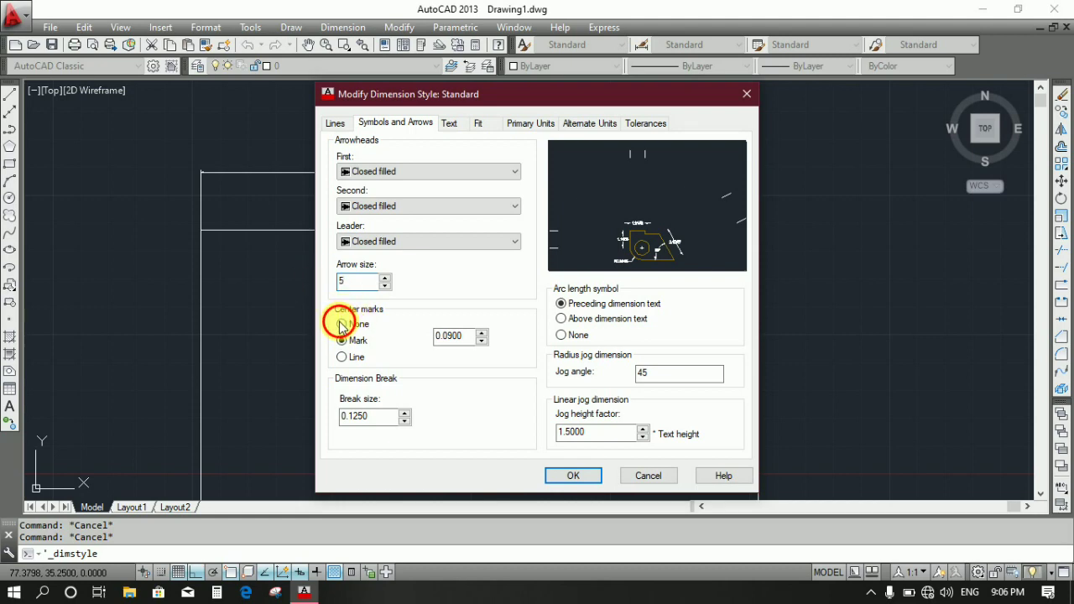
pyautogui.click(343, 325)
pyautogui.click(448, 123)
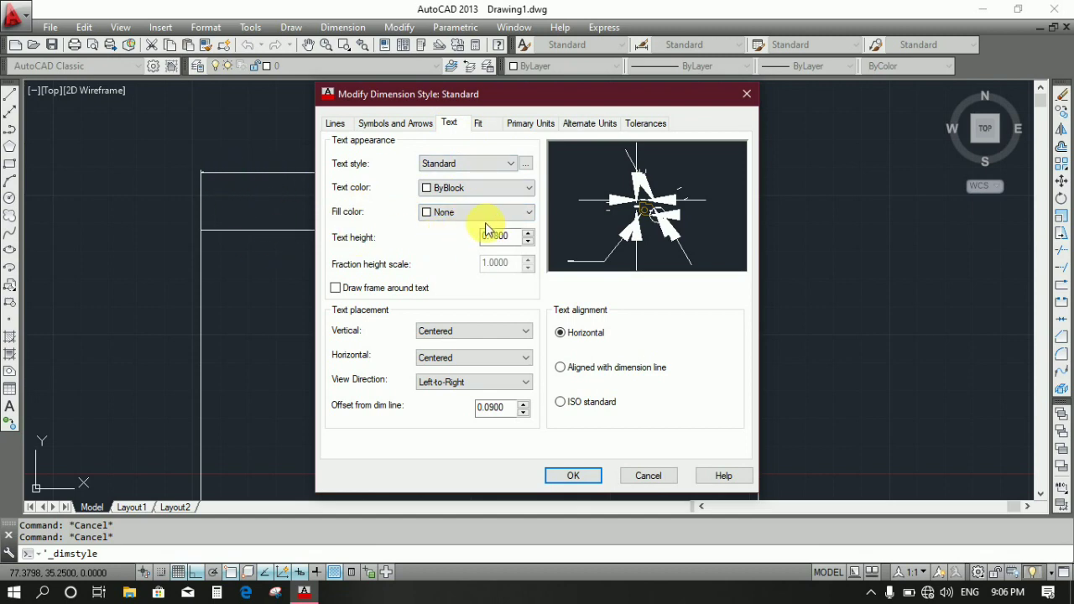
pyautogui.moveTo(513, 236); pyautogui.dragTo(437, 237)
pyautogui.write('0')
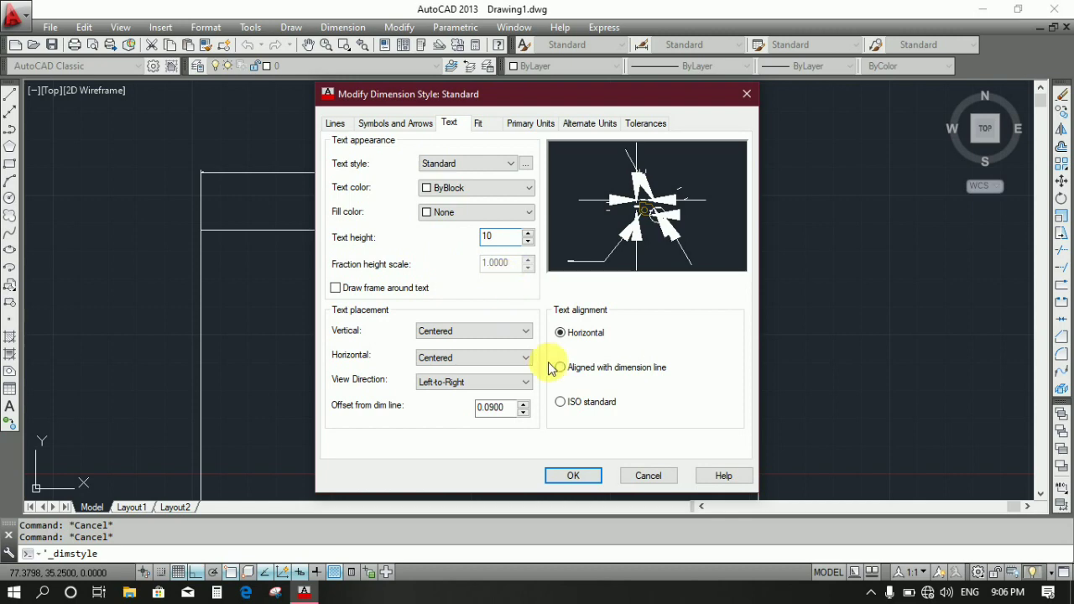
pyautogui.click(562, 402)
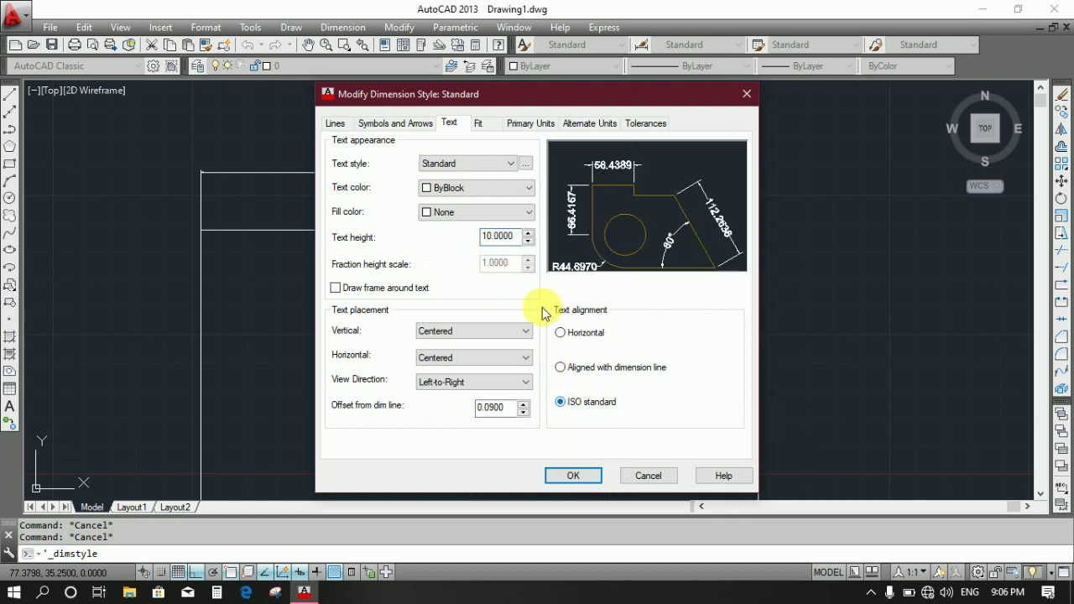
# Set linear precision to 0.0, confirm, and close the Dimension Style Manager.
pyautogui.click(479, 125)
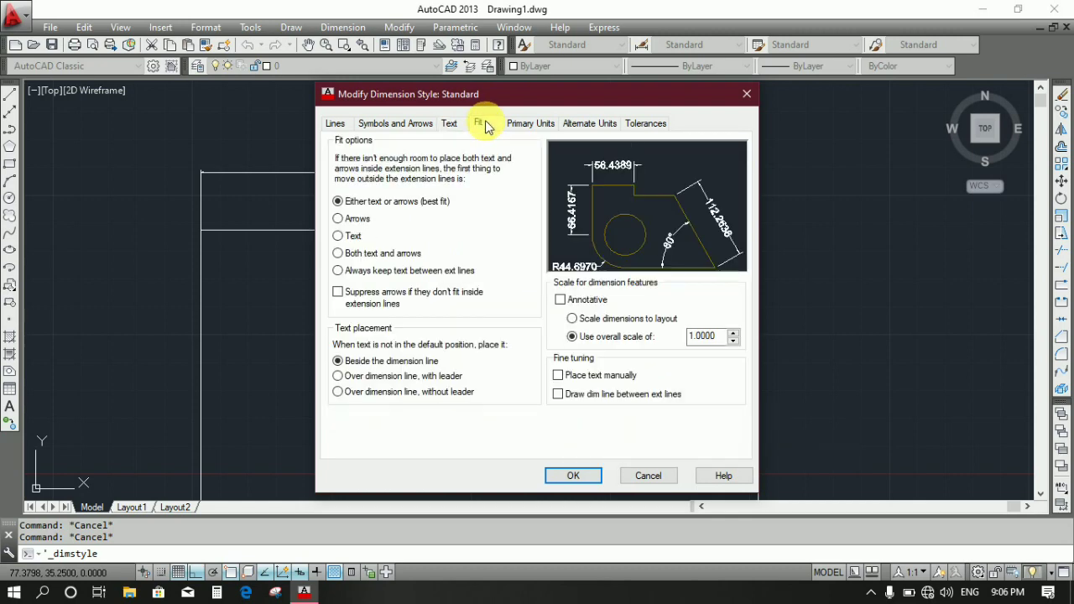
pyautogui.click(532, 126)
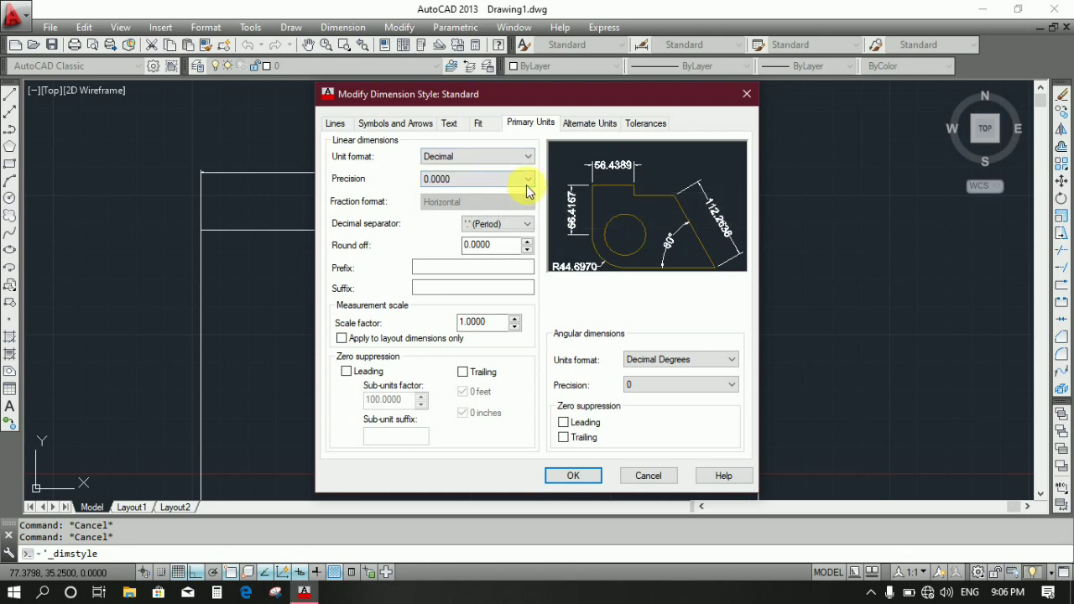
pyautogui.click(510, 184)
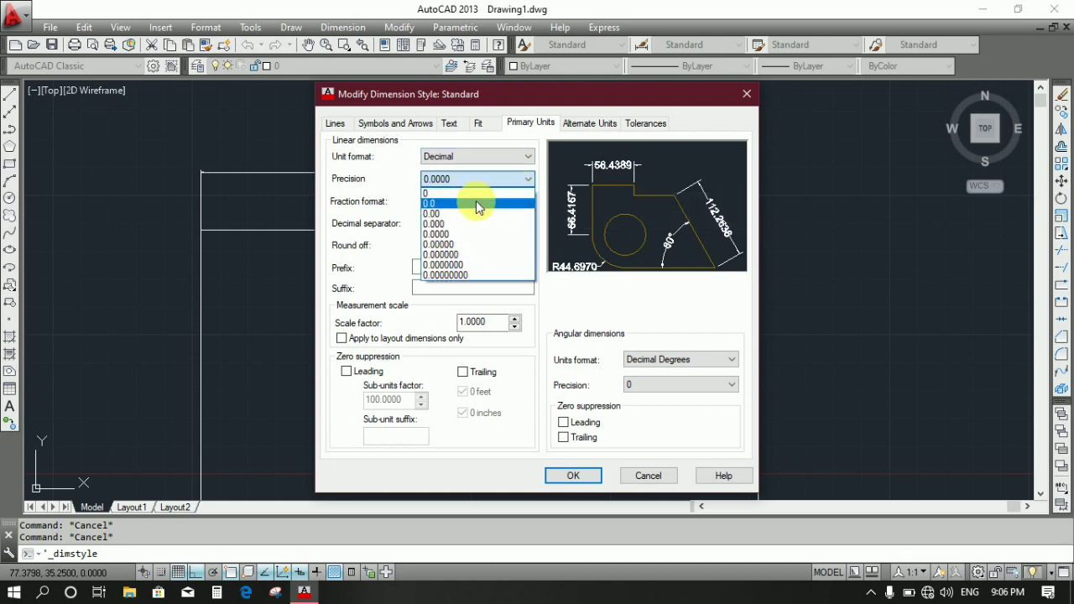
pyautogui.click(476, 201)
pyautogui.click(574, 475)
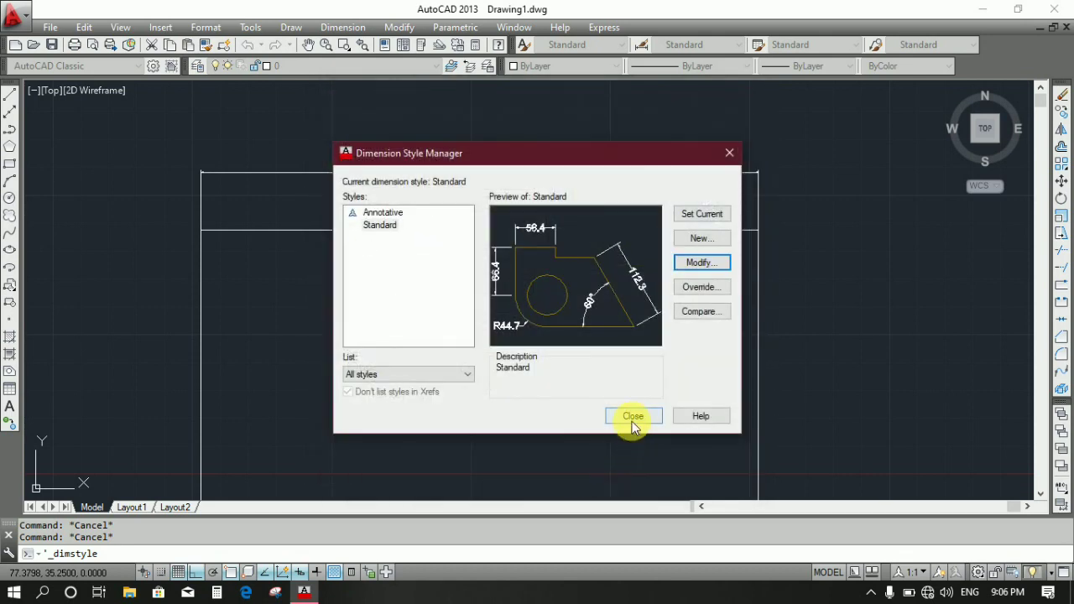
pyautogui.click(630, 417)
# Dimension the square's left edge with a vertical 50.0 linear dimension placed to its left.
pyautogui.scroll(-4, 640, 414)
pyautogui.scroll(2, 621, 346)
pyautogui.scroll(2, 612, 360)
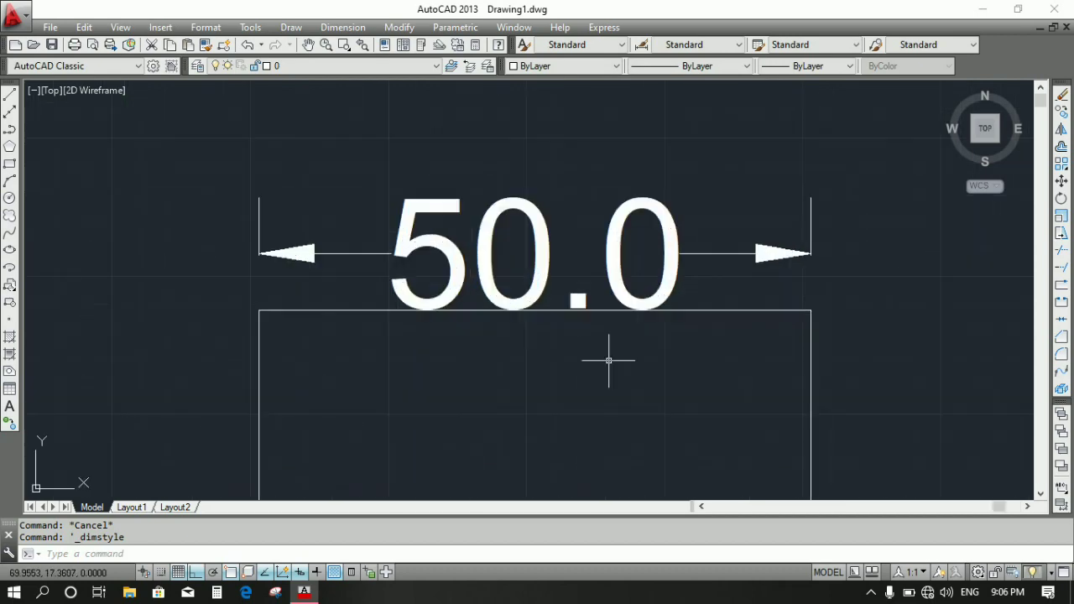
pyautogui.scroll(-4, 506, 255)
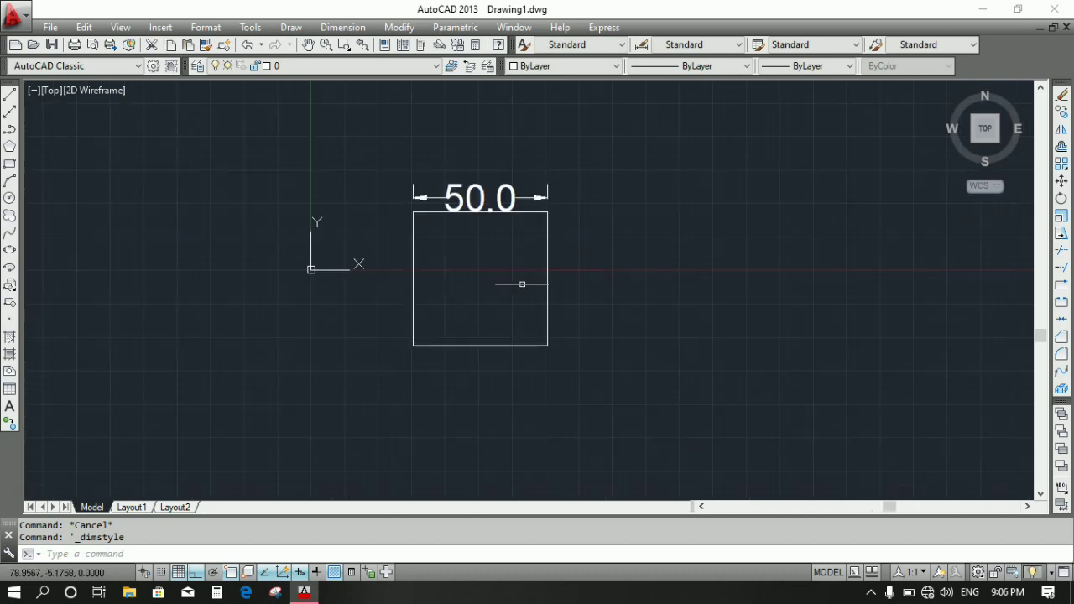
pyautogui.scroll(2, 520, 286)
pyautogui.click(344, 27)
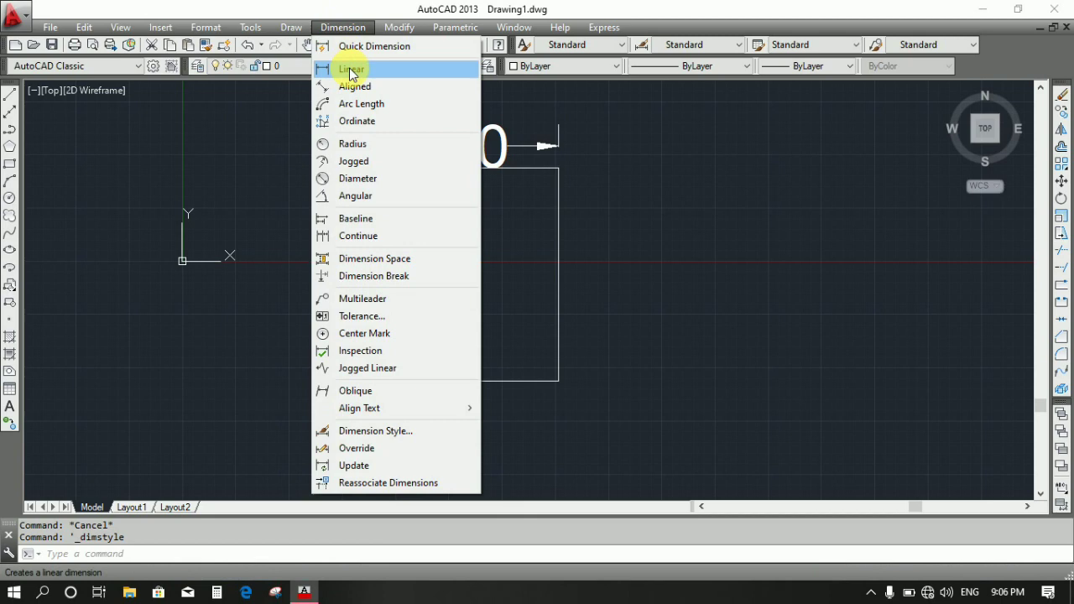
pyautogui.click(355, 75)
pyautogui.click(345, 168)
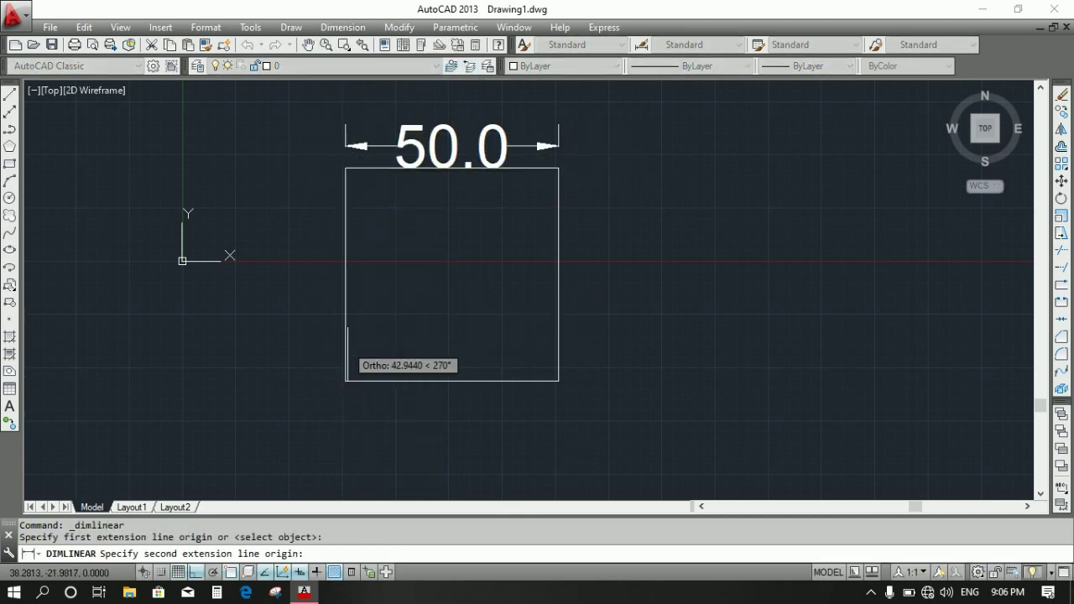
pyautogui.click(346, 380)
pyautogui.click(271, 367)
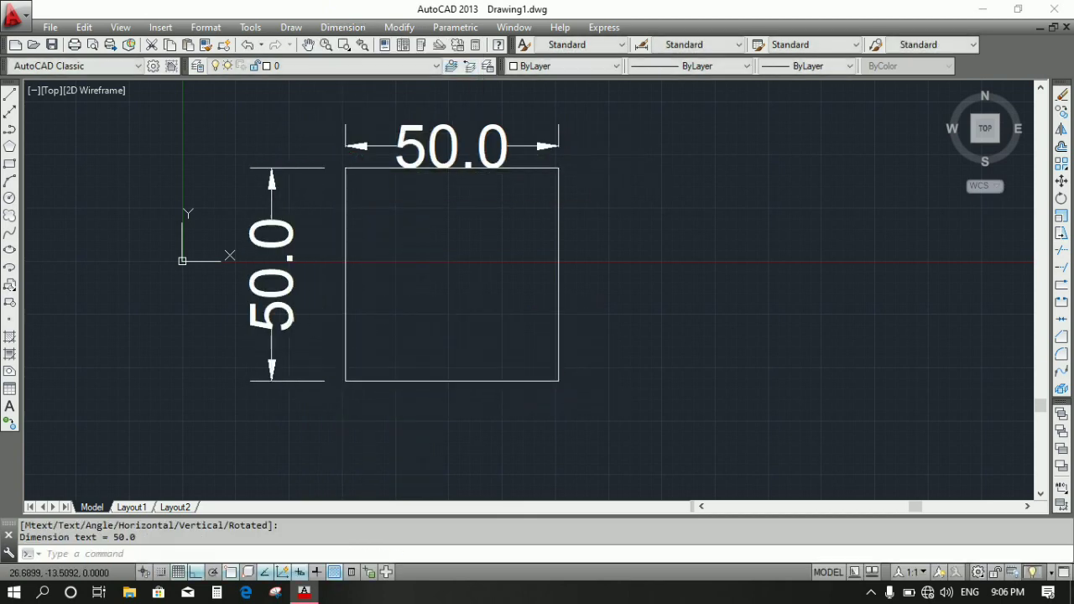
pyautogui.scroll(-2, 277, 252)
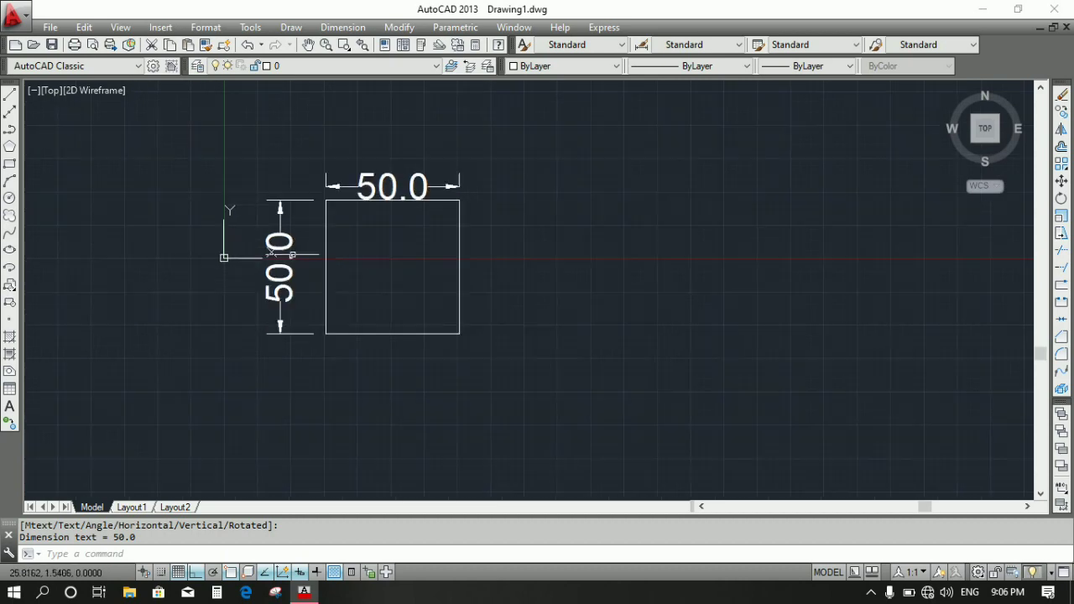
pyautogui.scroll(2, 361, 255)
pyautogui.scroll(-7, 336, 277)
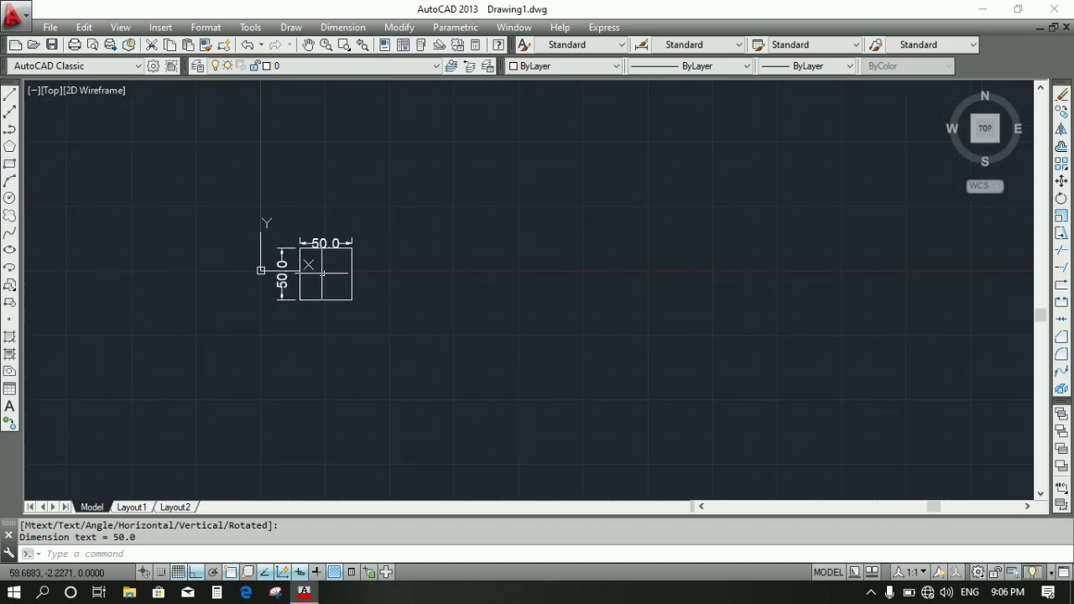
pyautogui.scroll(5, 369, 260)
pyautogui.scroll(2, 243, 269)
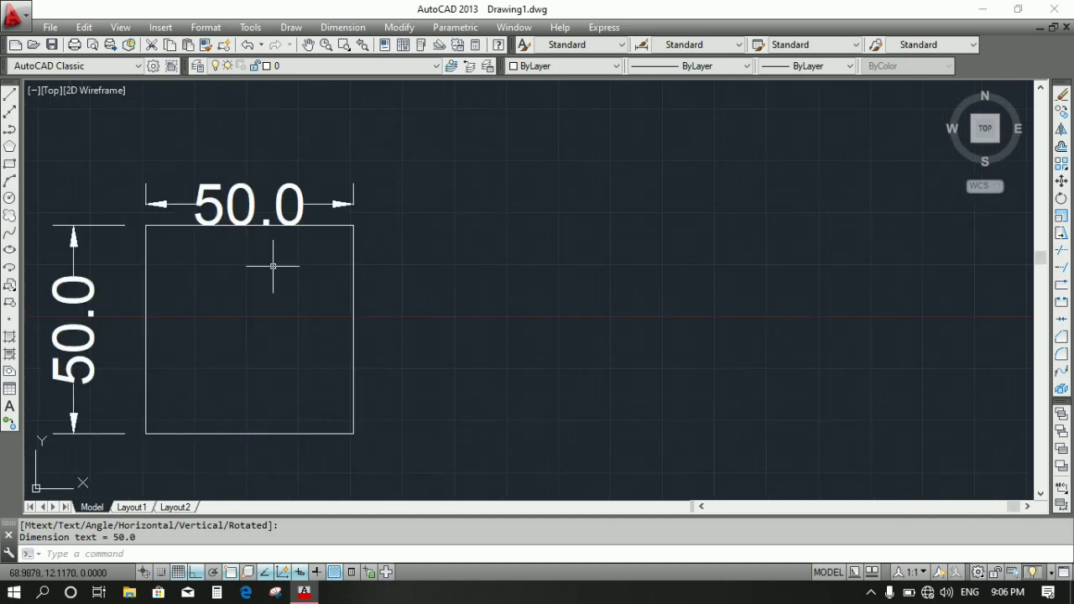
pyautogui.scroll(-2, 411, 252)
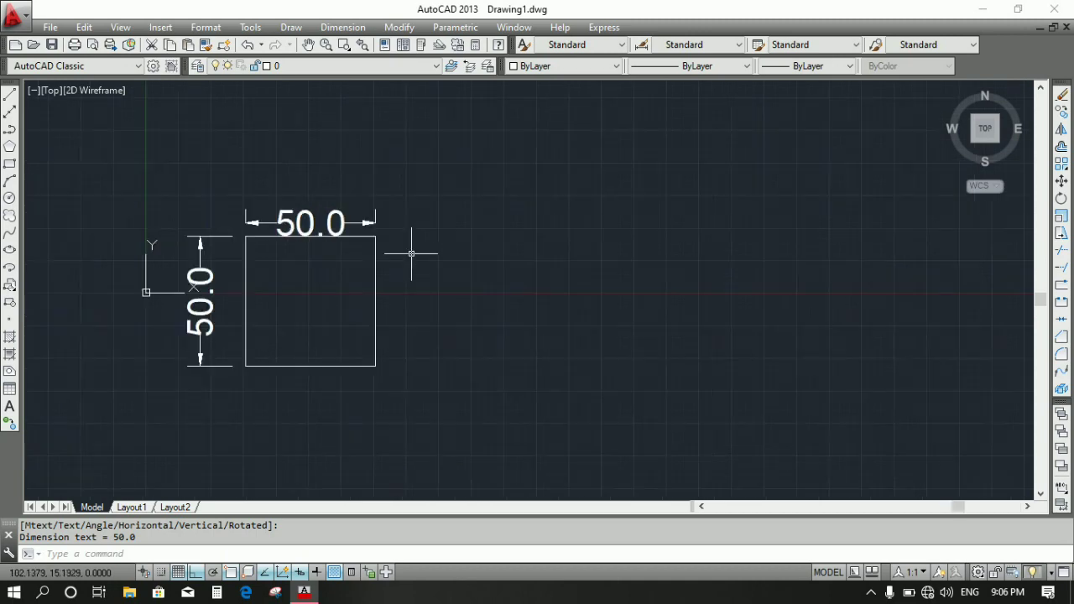
pyautogui.scroll(2, 326, 269)
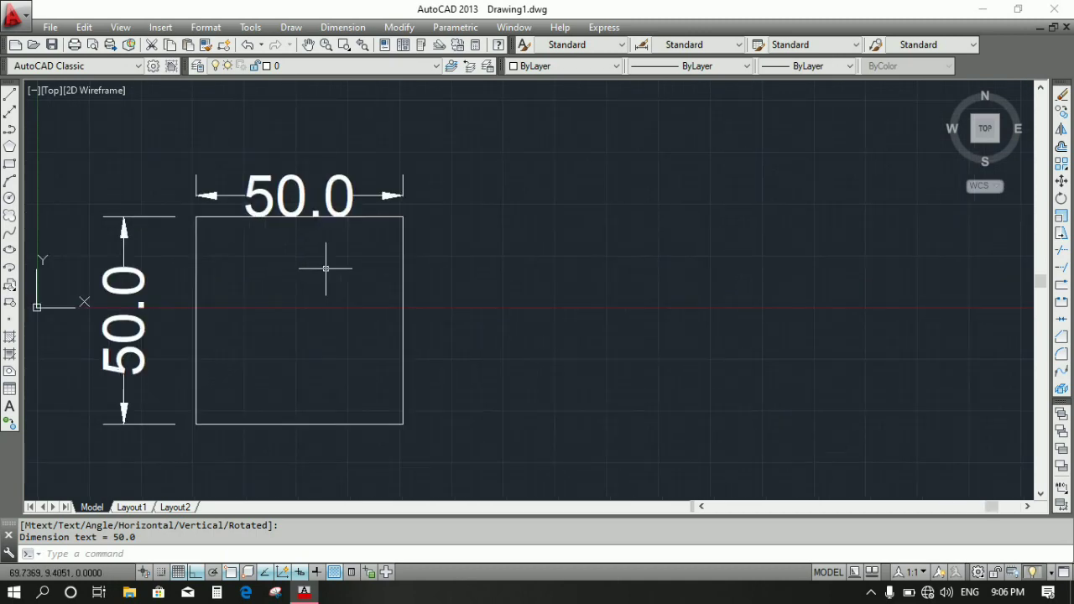
pyautogui.scroll(-2, 334, 268)
pyautogui.scroll(4, 335, 225)
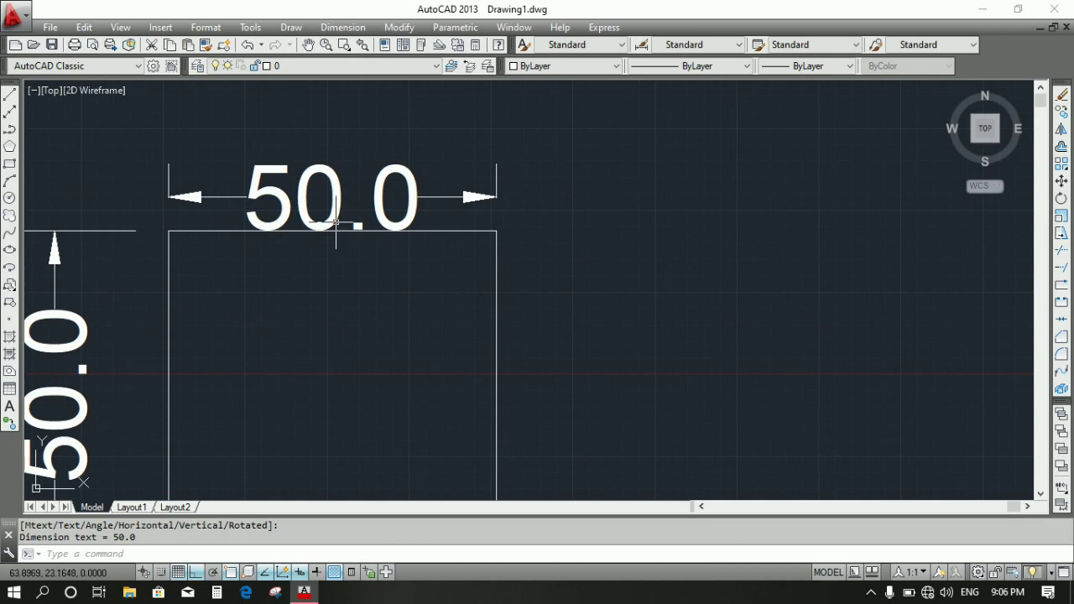
pyautogui.click(388, 175)
# Delete the horizontal 50.0 dimension above the square.
pyautogui.click(385, 183)
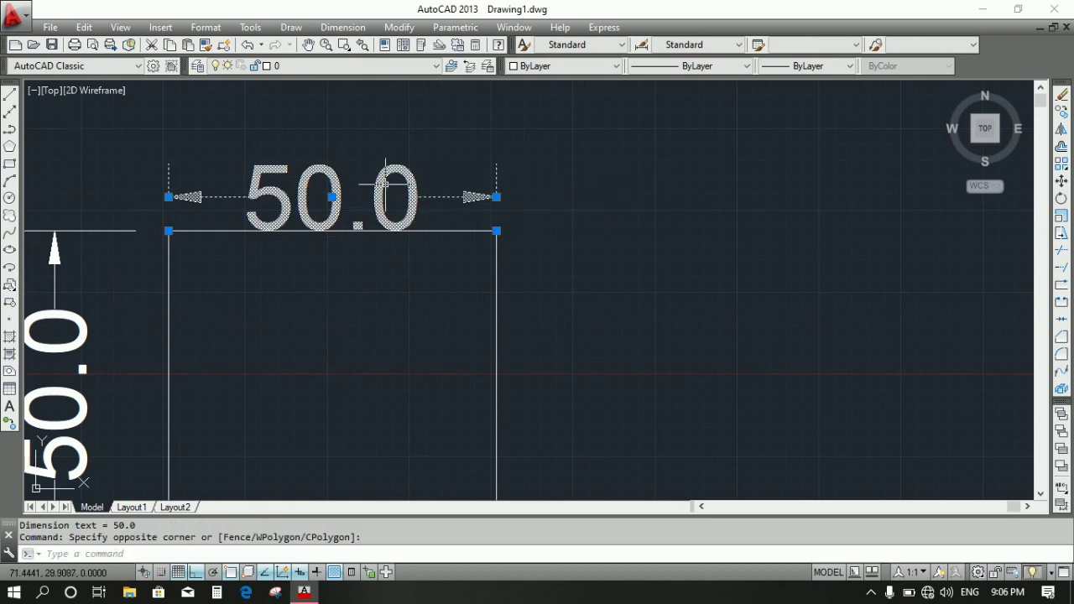
pyautogui.press('Delete')
pyautogui.scroll(-3, 428, 176)
pyautogui.scroll(1, 319, 191)
pyautogui.scroll(2, 319, 191)
# Delete the vertical 50.0 dimension beside the square.
pyautogui.click(289, 191)
pyautogui.click(205, 238)
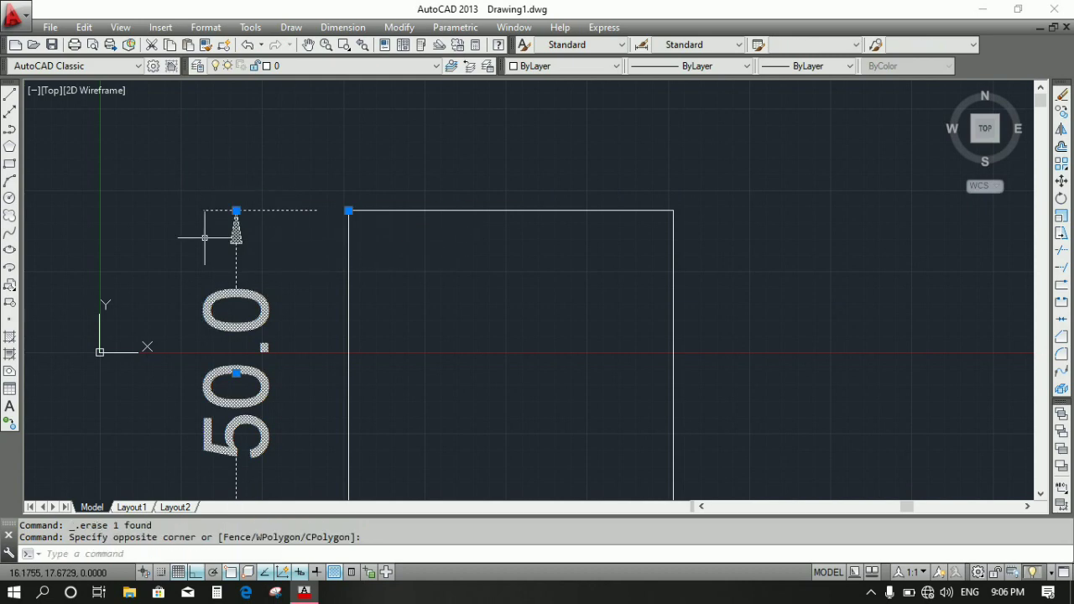
pyautogui.press('Delete')
pyautogui.scroll(-2, 289, 292)
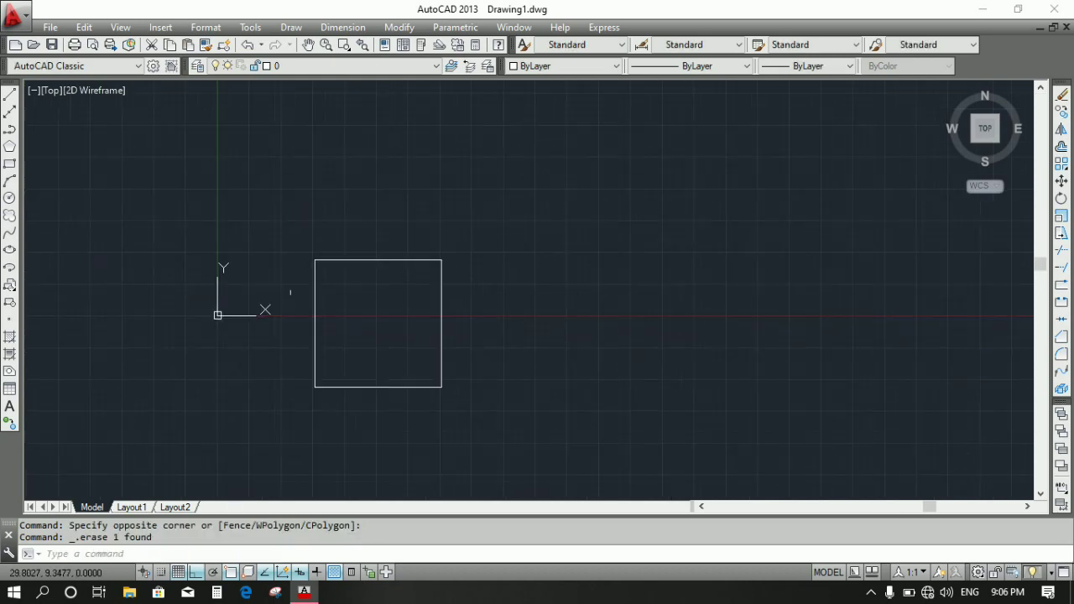
pyautogui.scroll(2, 311, 283)
pyautogui.scroll(2, 309, 256)
pyautogui.scroll(2, 304, 245)
pyautogui.scroll(2, 305, 244)
pyautogui.scroll(-2, 305, 242)
pyautogui.scroll(-3, 309, 240)
pyautogui.scroll(3, 310, 240)
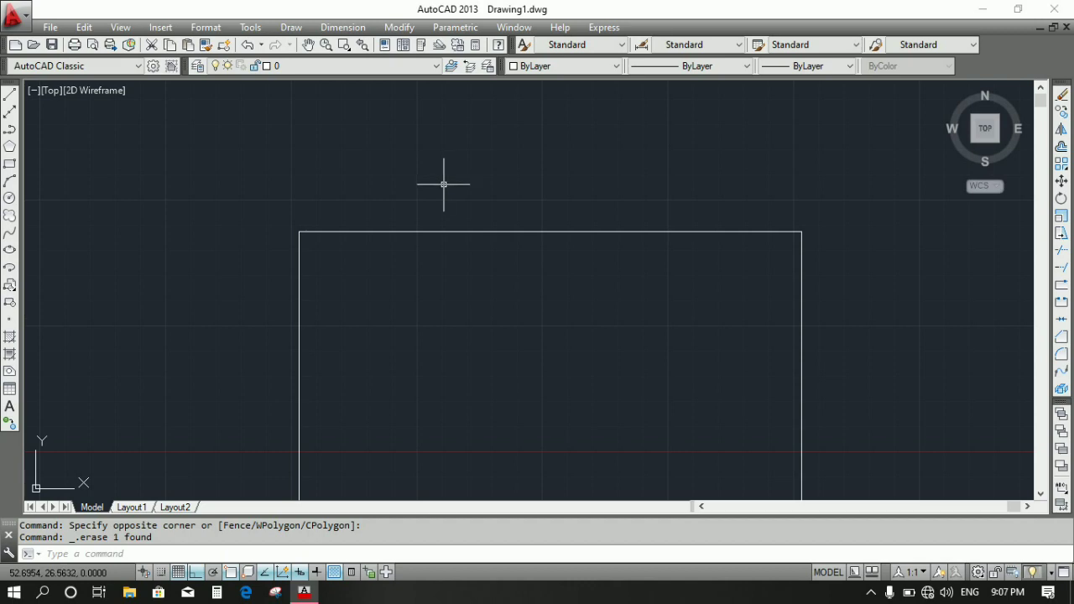
# Fillet the square's top edge and left edge with radius 5.
pyautogui.press('Escape')
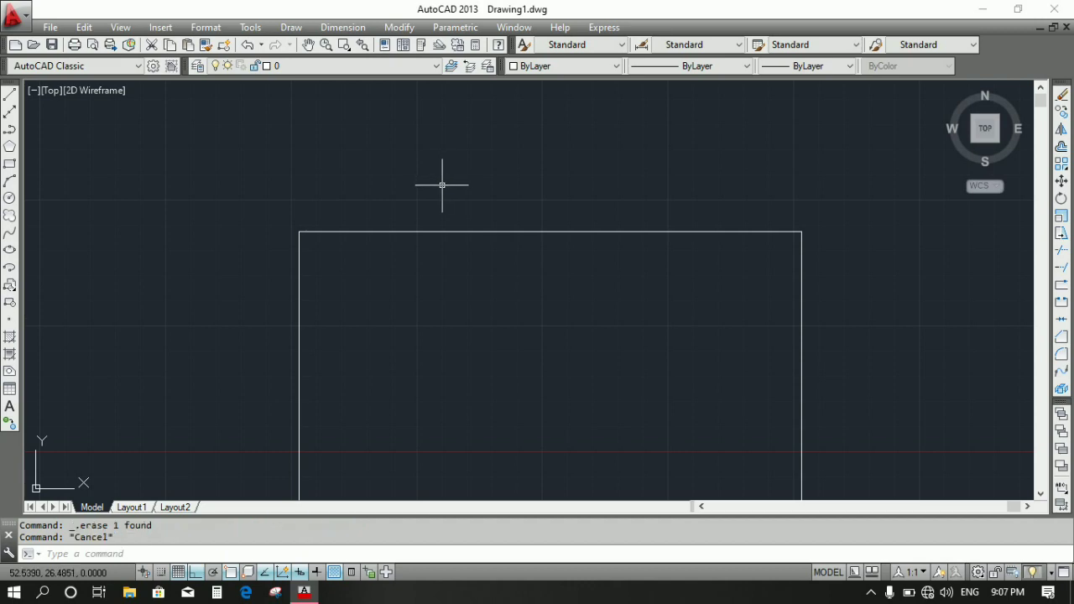
pyautogui.write('f')
pyautogui.press('Return')
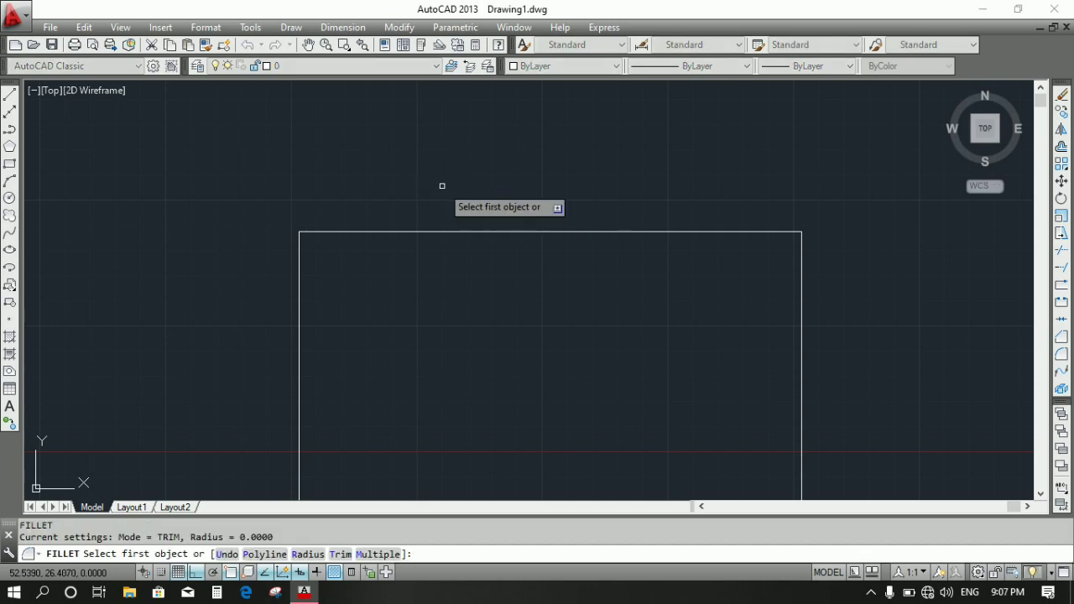
pyautogui.write('r')
pyautogui.press('Return')
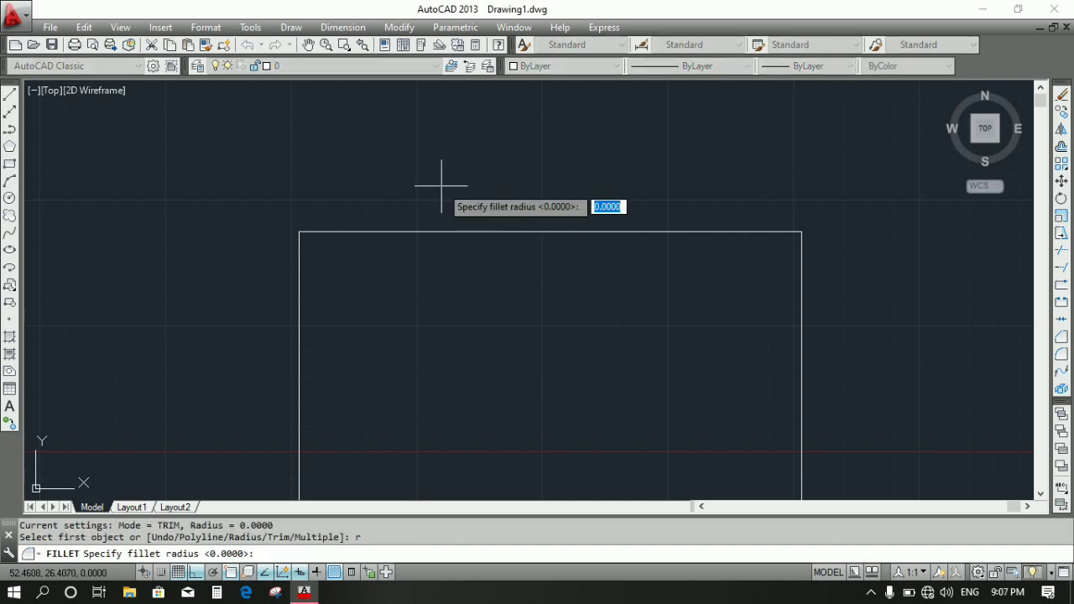
pyautogui.write('5')
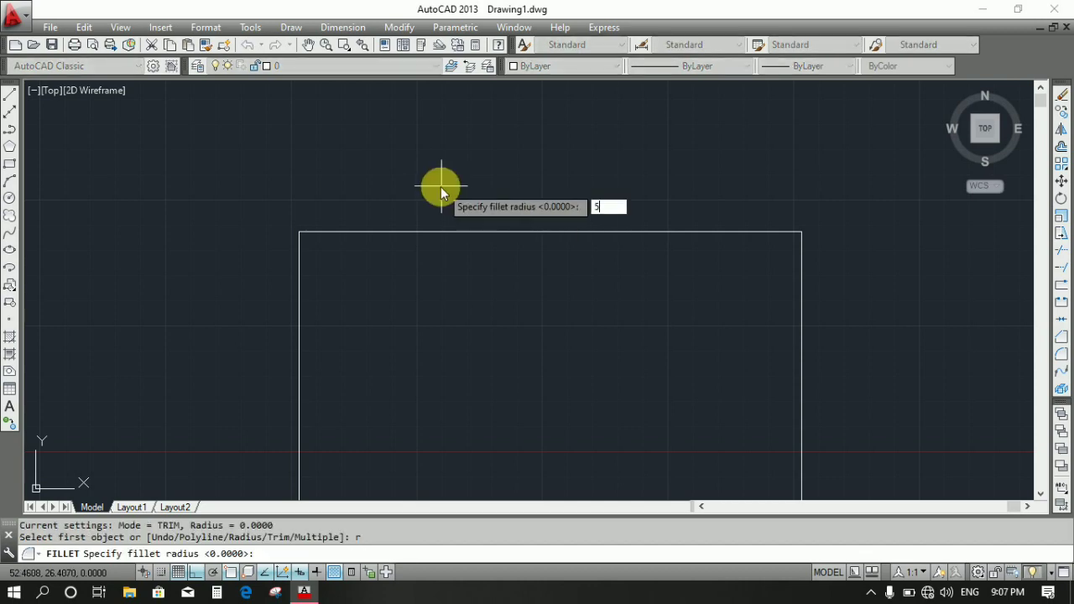
pyautogui.press('Return')
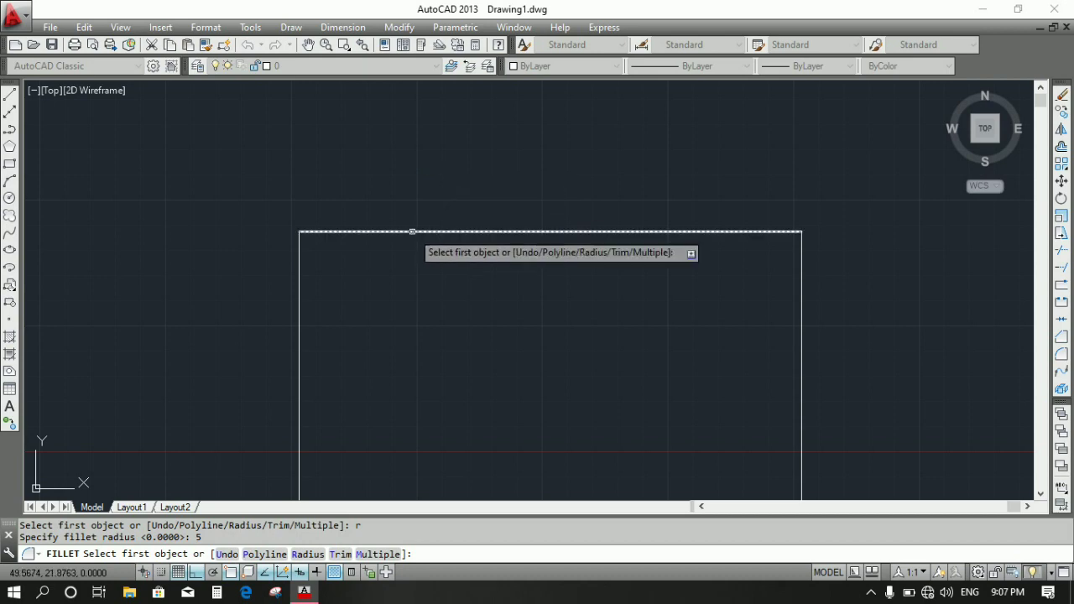
pyautogui.click(412, 232)
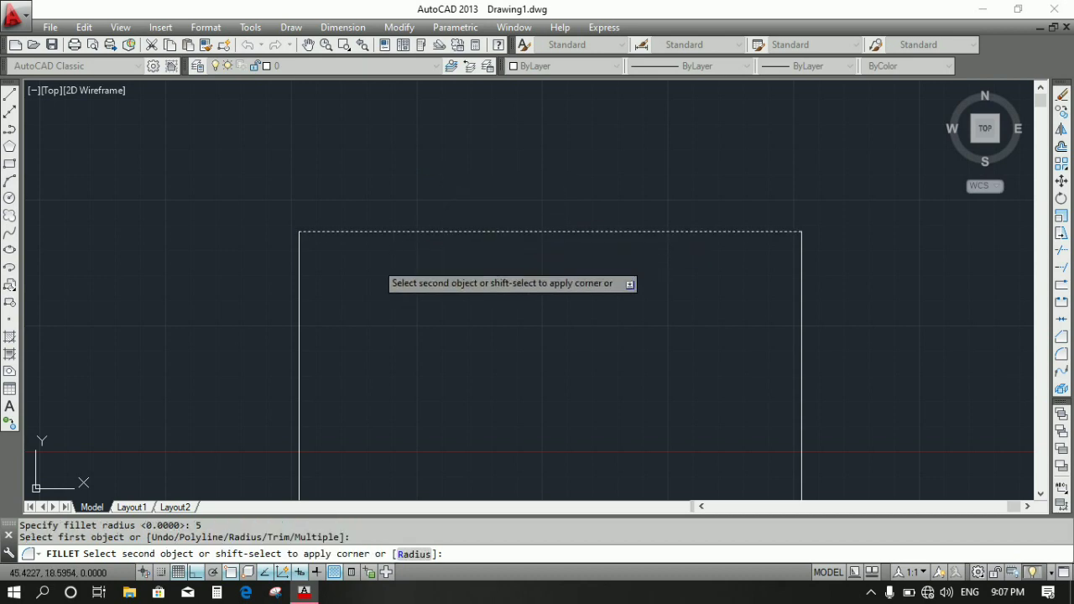
pyautogui.click(298, 299)
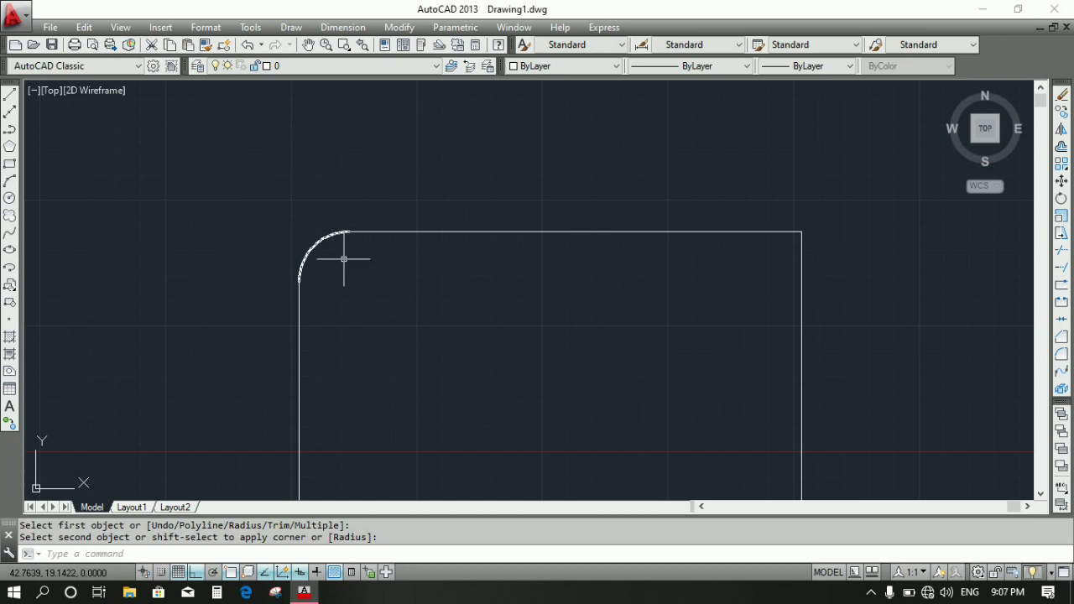
# Start a radius dimension on the new corner arc, then cancel it without placing it.
pyautogui.scroll(-2, 343, 259)
pyautogui.click(343, 27)
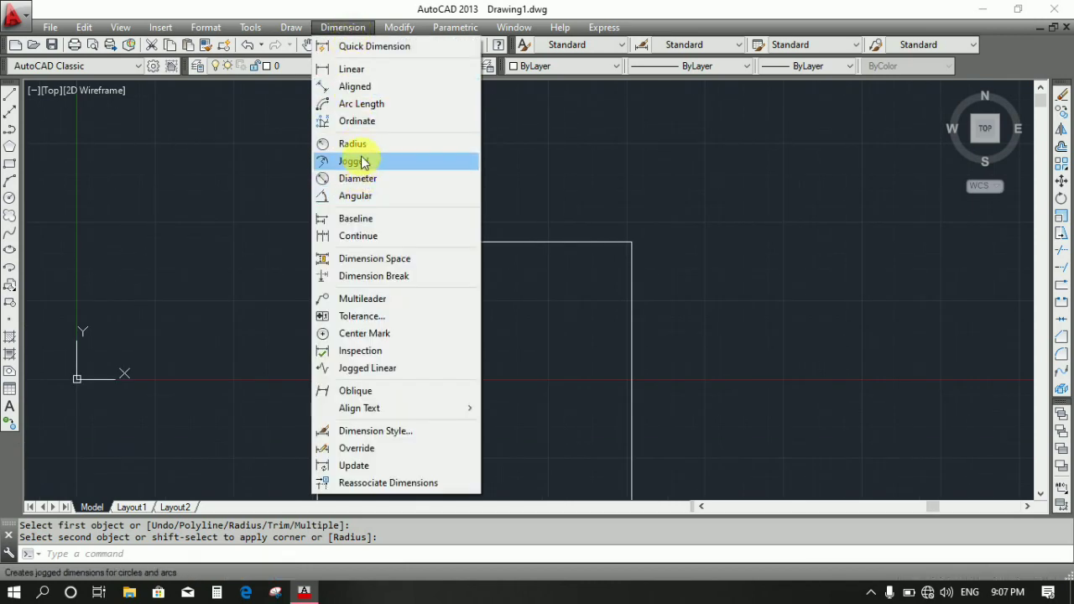
pyautogui.click(353, 143)
pyautogui.click(326, 249)
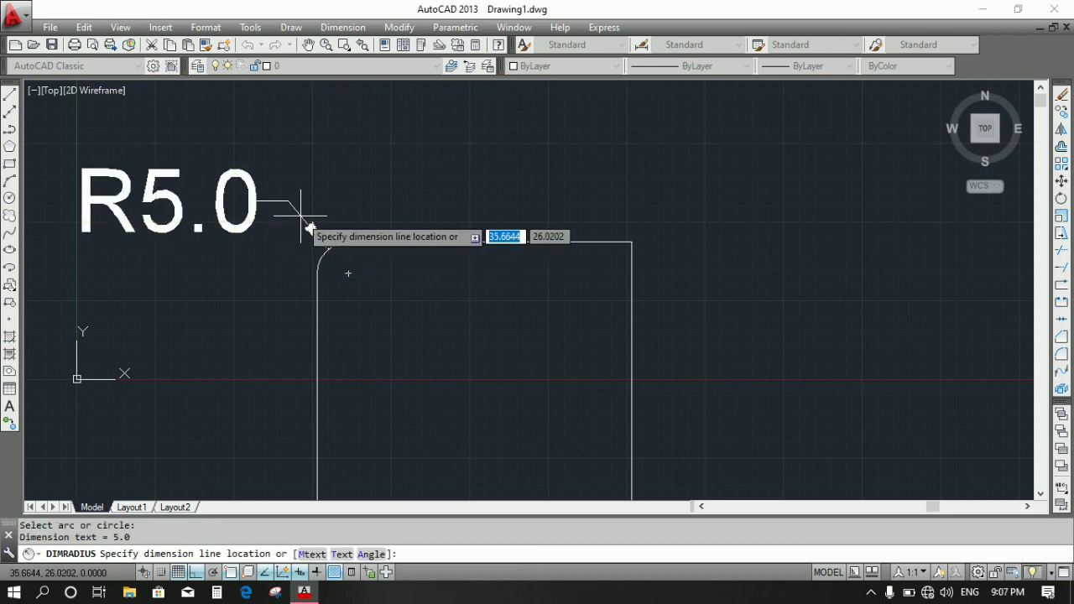
pyautogui.press('Escape')
pyautogui.press('Escape')
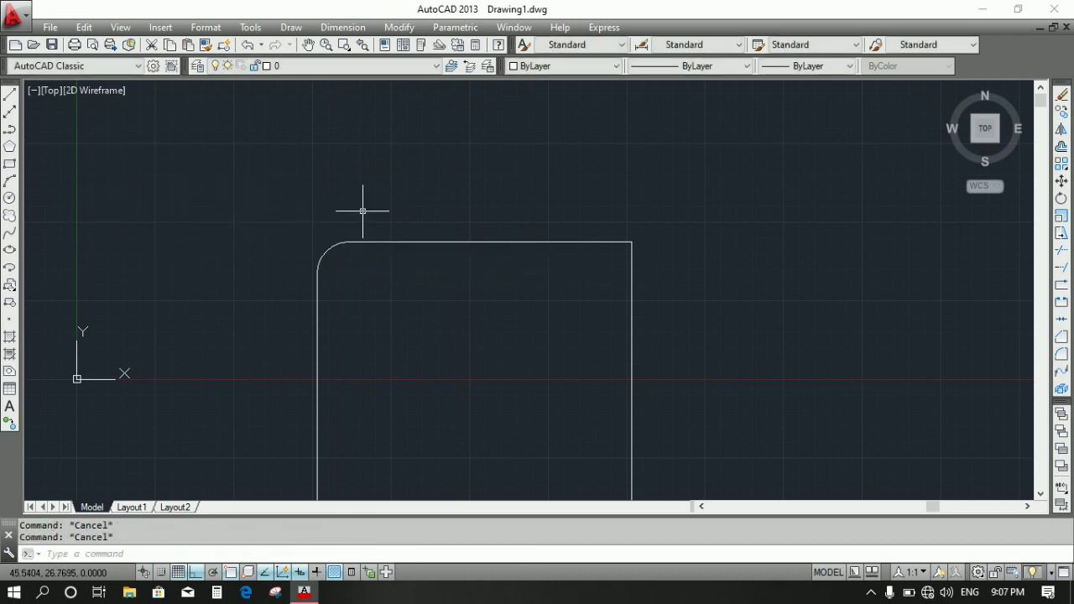
pyautogui.scroll(-2, 363, 211)
pyautogui.scroll(4, 348, 234)
pyautogui.scroll(-4, 310, 235)
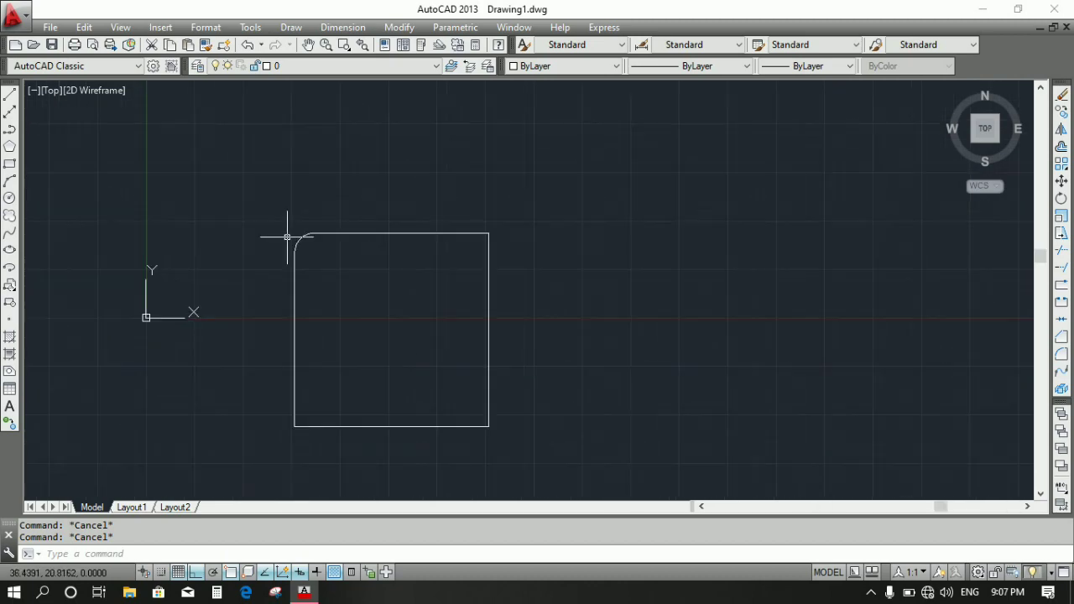
pyautogui.scroll(3, 483, 227)
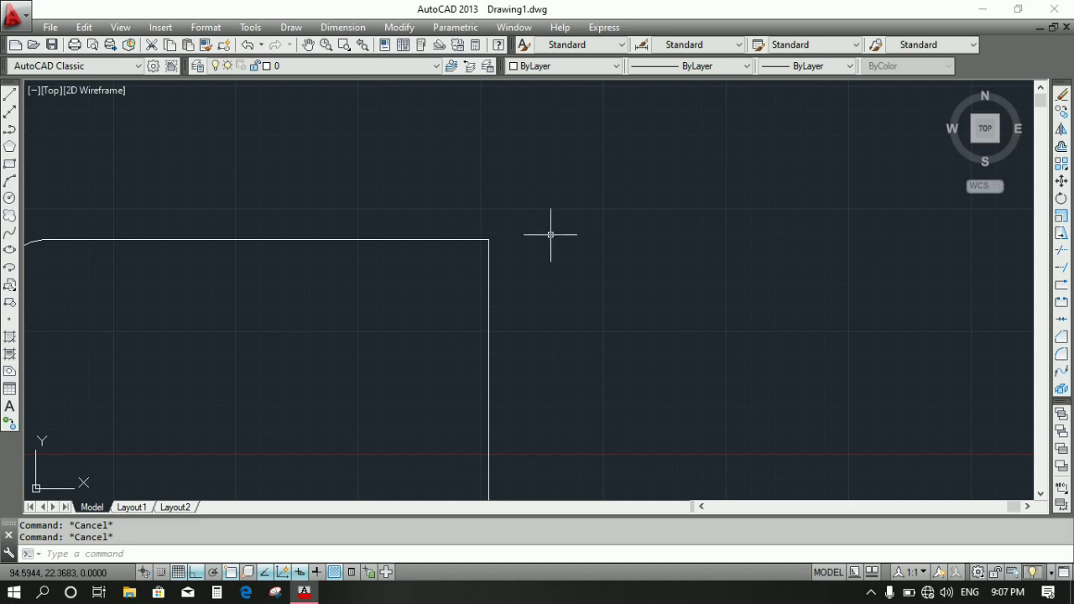
# Offset the top edge down and the right edge left by 10 as construction lines.
pyautogui.write('o')
pyautogui.press('Return')
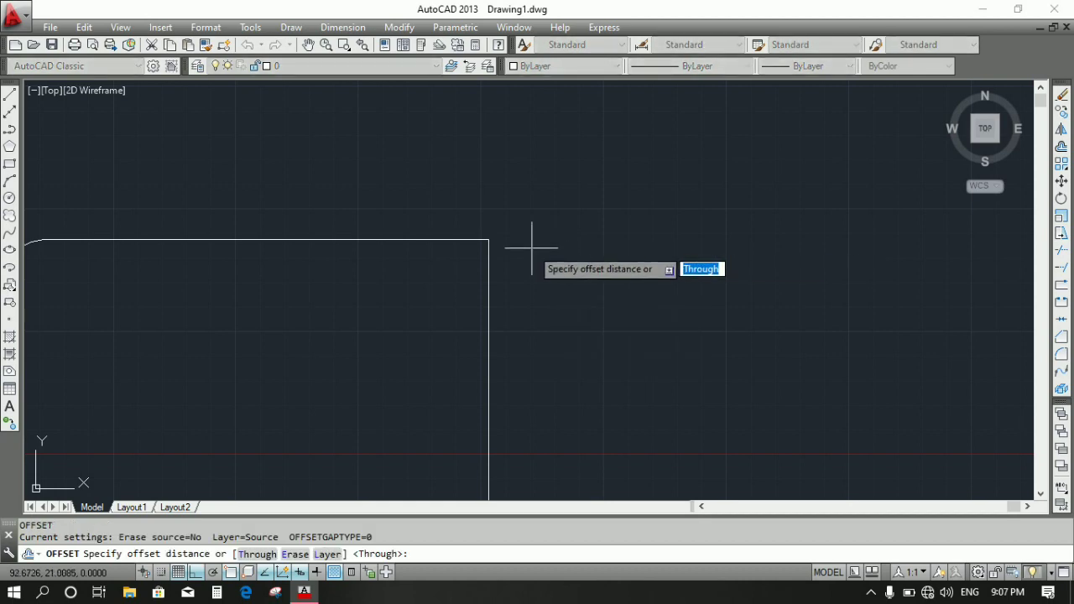
pyautogui.write('10')
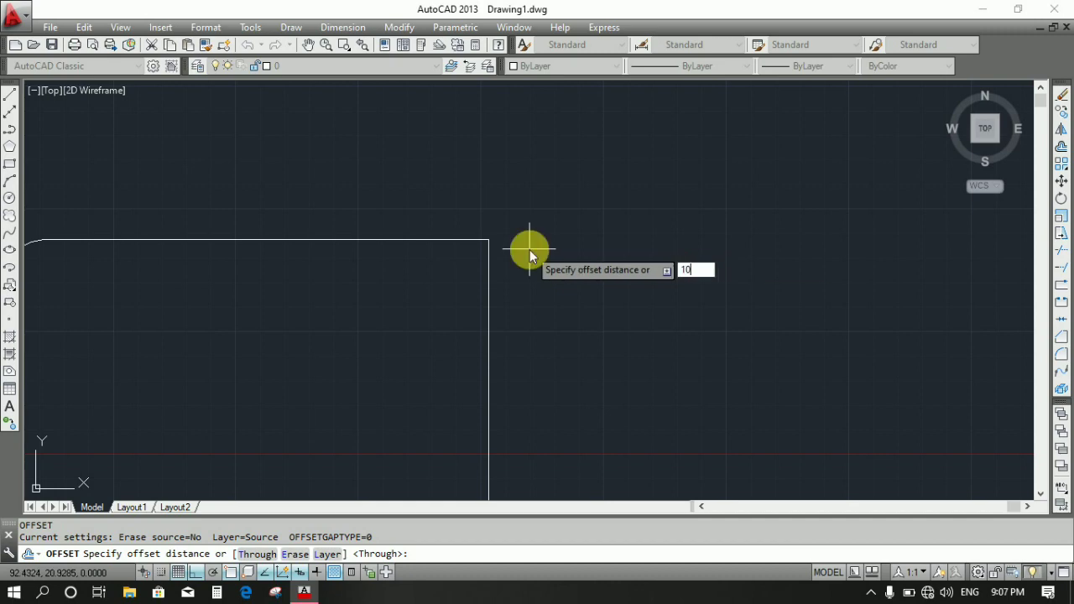
pyautogui.press('Return')
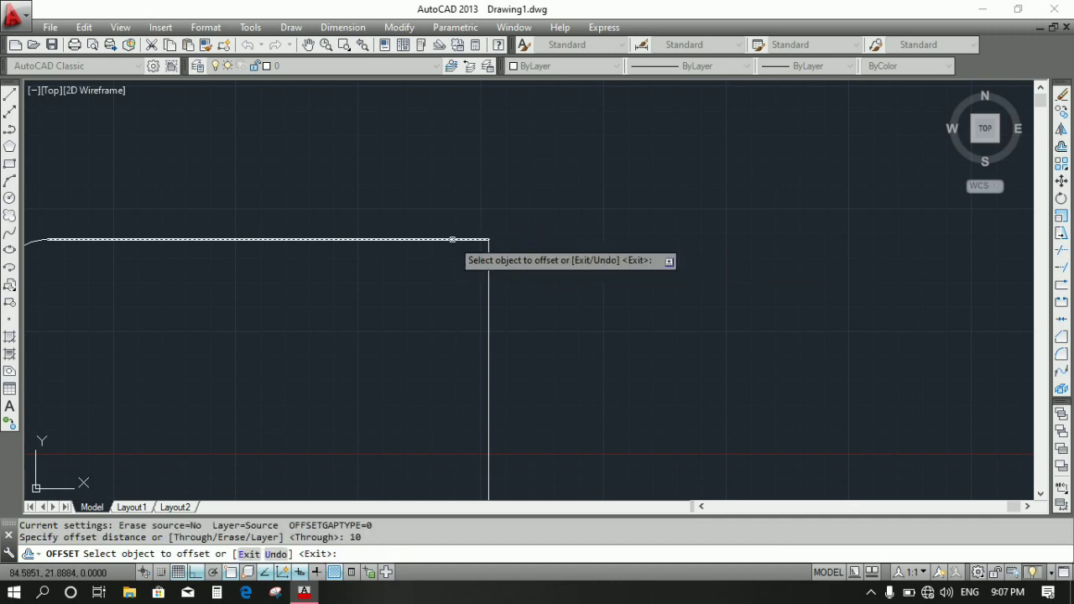
pyautogui.click(453, 240)
pyautogui.click(428, 323)
pyautogui.click(489, 309)
pyautogui.click(453, 292)
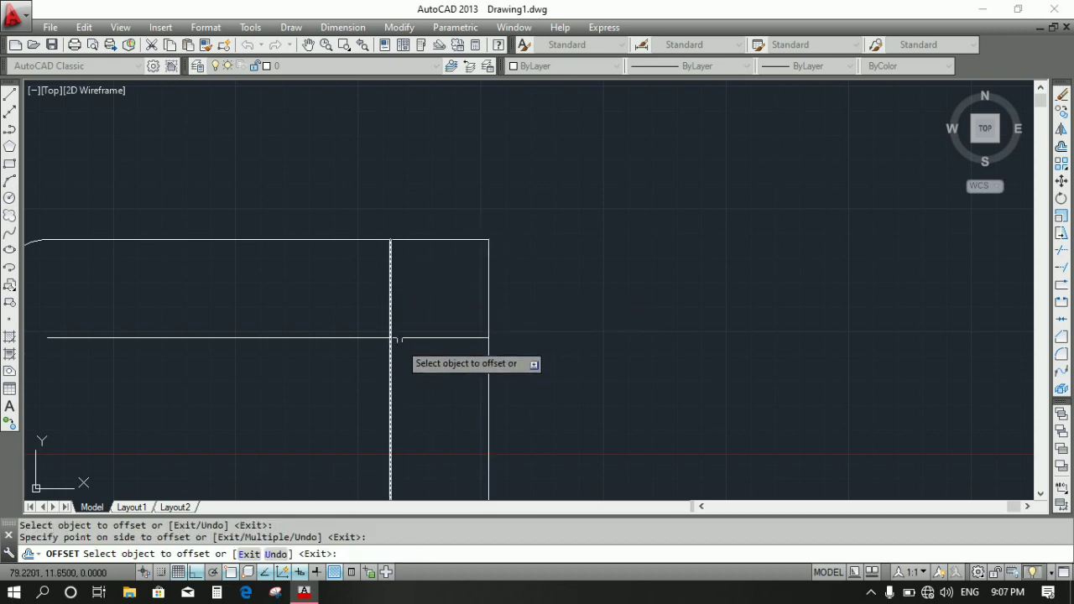
# Draw a radius-10 circle centred where the two offset lines cross.
pyautogui.click(10, 199)
pyautogui.click(390, 337)
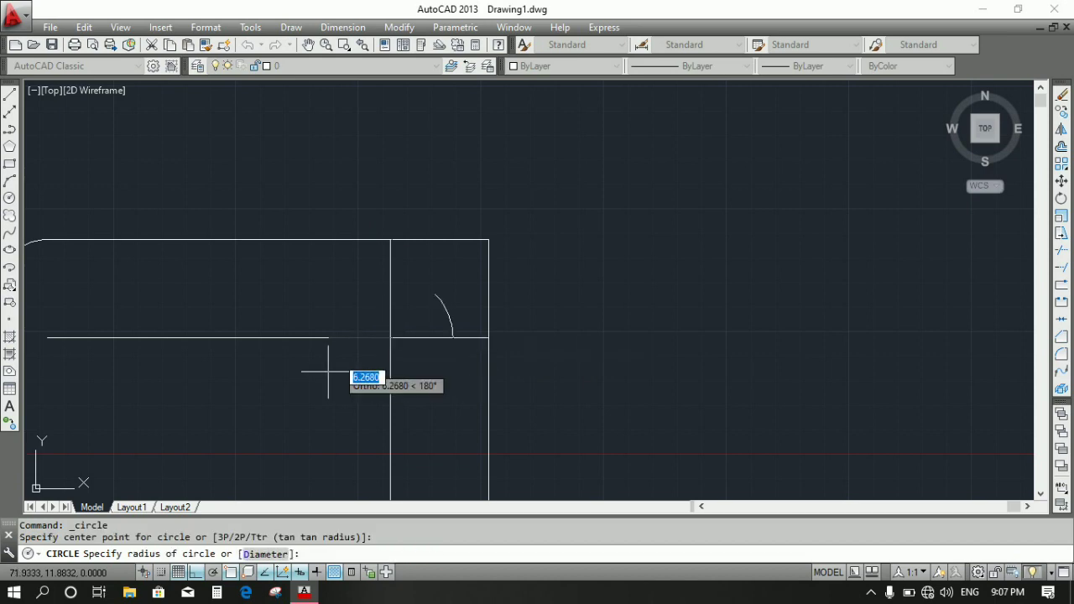
pyautogui.write('10')
pyautogui.press('Return')
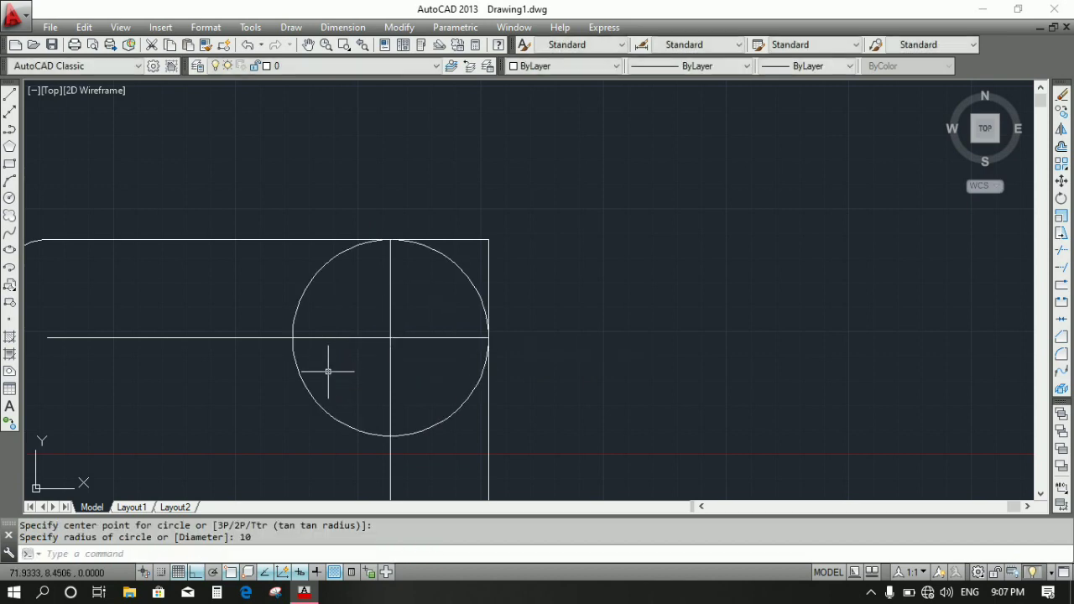
# Crossing-select the two offset construction lines and delete them.
pyautogui.click(419, 323)
pyautogui.click(387, 355)
pyautogui.press('Delete')
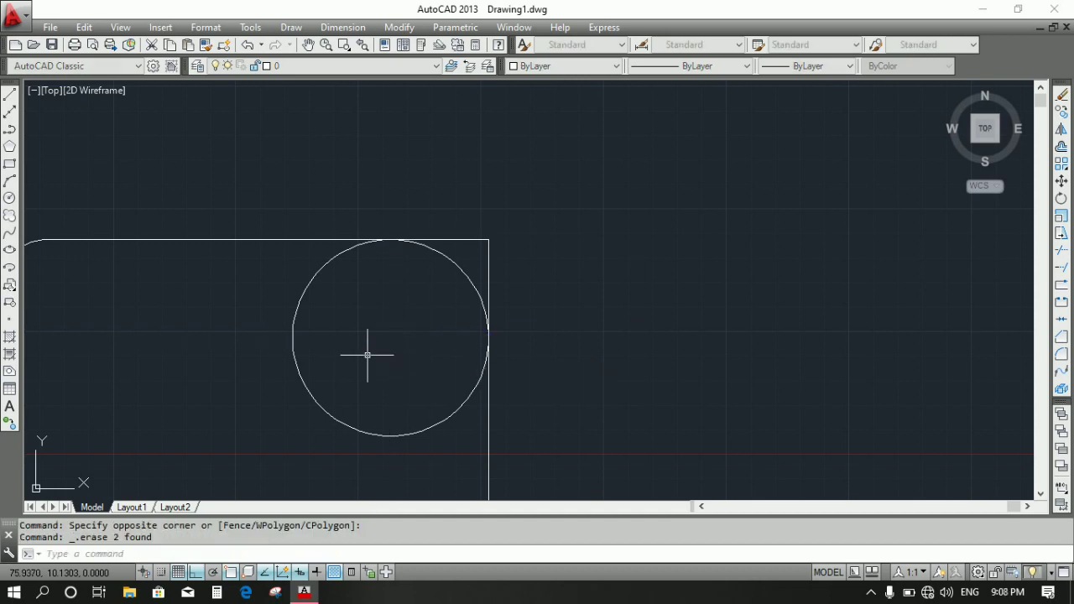
# Trim away the outer circle portion and the sharp corner, leaving a radius-10 arc.
pyautogui.write('TR')
pyautogui.press('Return')
pyautogui.press('Return')
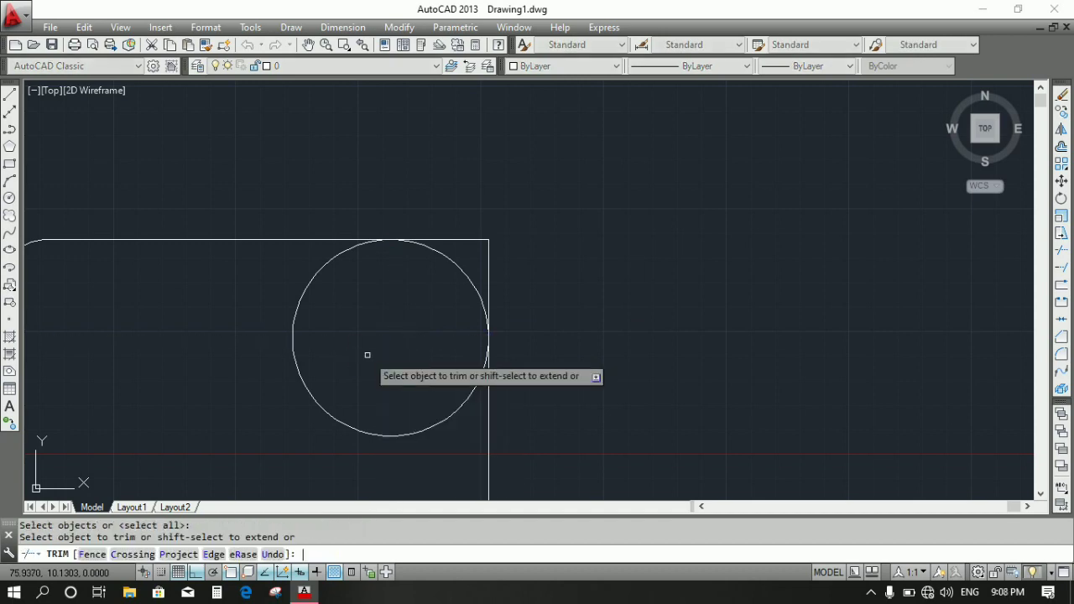
pyautogui.click(408, 377)
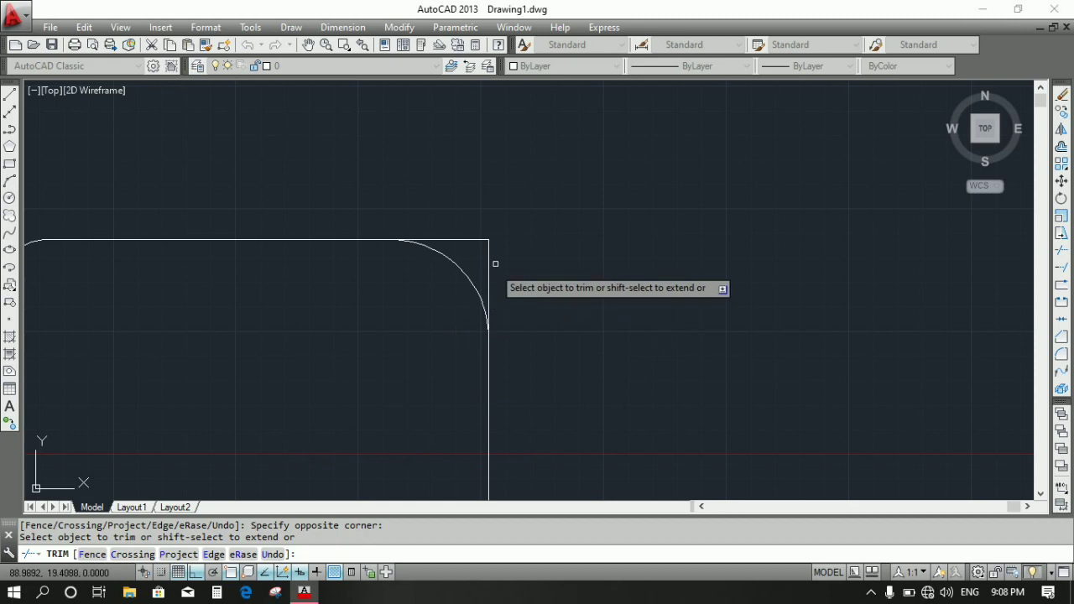
pyautogui.click(495, 223)
pyautogui.click(474, 249)
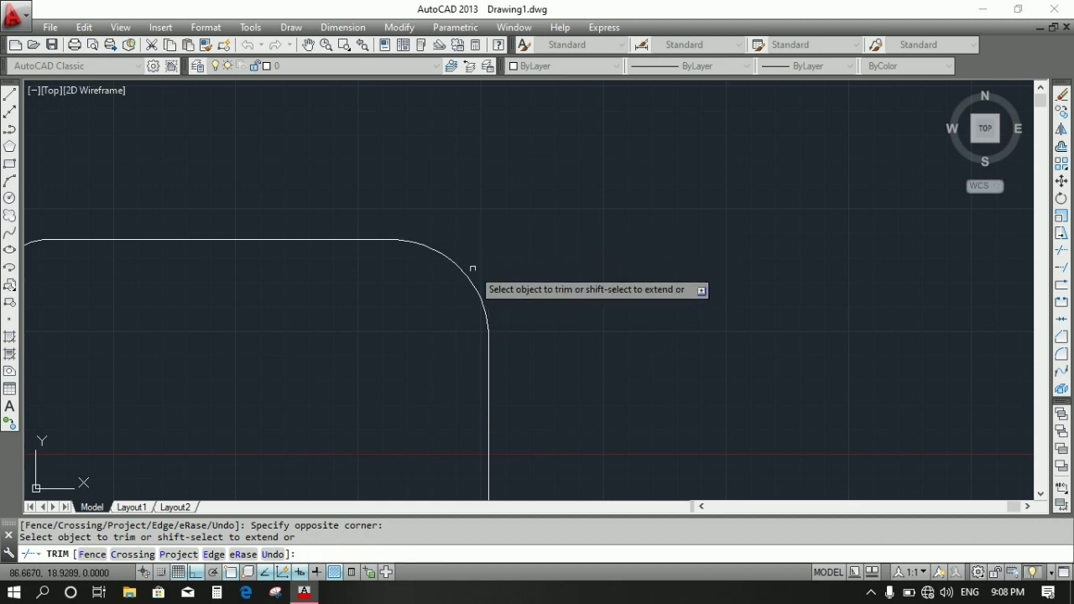
pyautogui.scroll(-4, 466, 273)
pyautogui.rightClick(526, 262)
pyautogui.click(537, 266)
pyautogui.scroll(4, 326, 263)
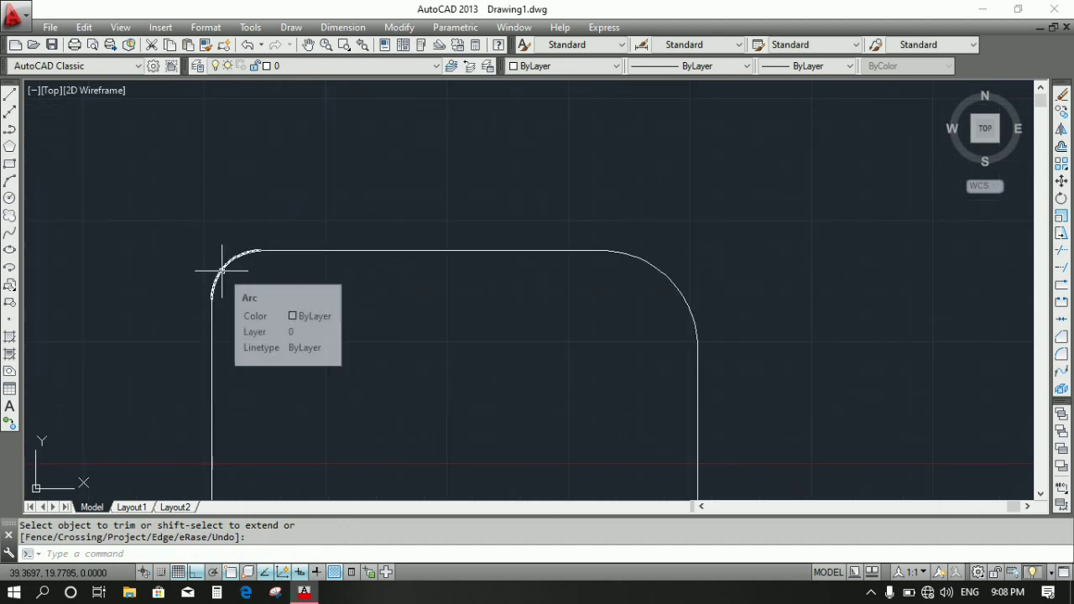
pyautogui.scroll(-3, 289, 229)
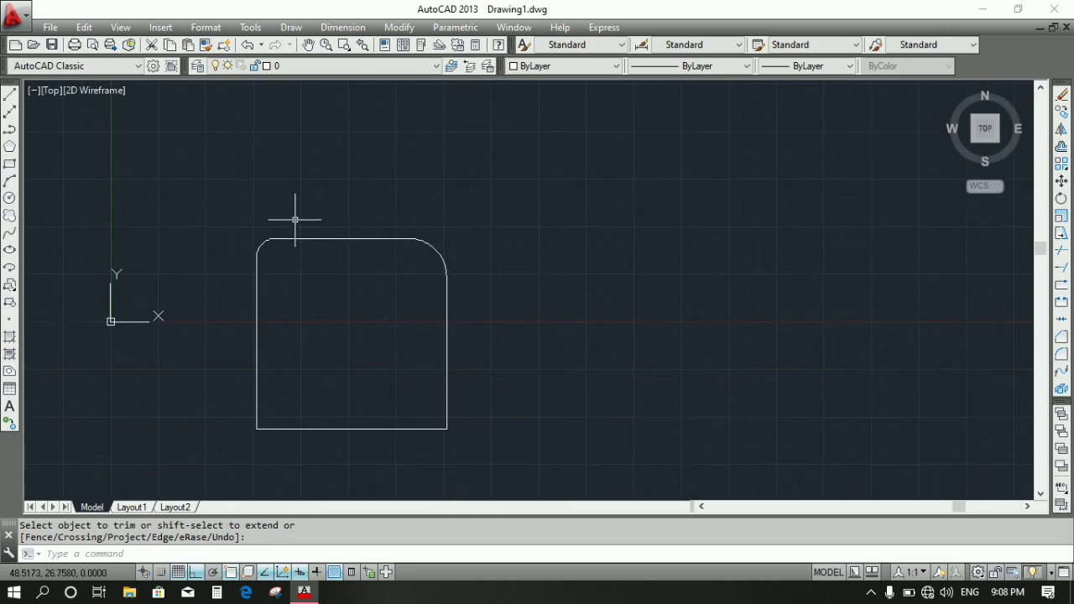
pyautogui.scroll(-2, 295, 222)
pyautogui.scroll(2, 359, 260)
pyautogui.scroll(2, 351, 258)
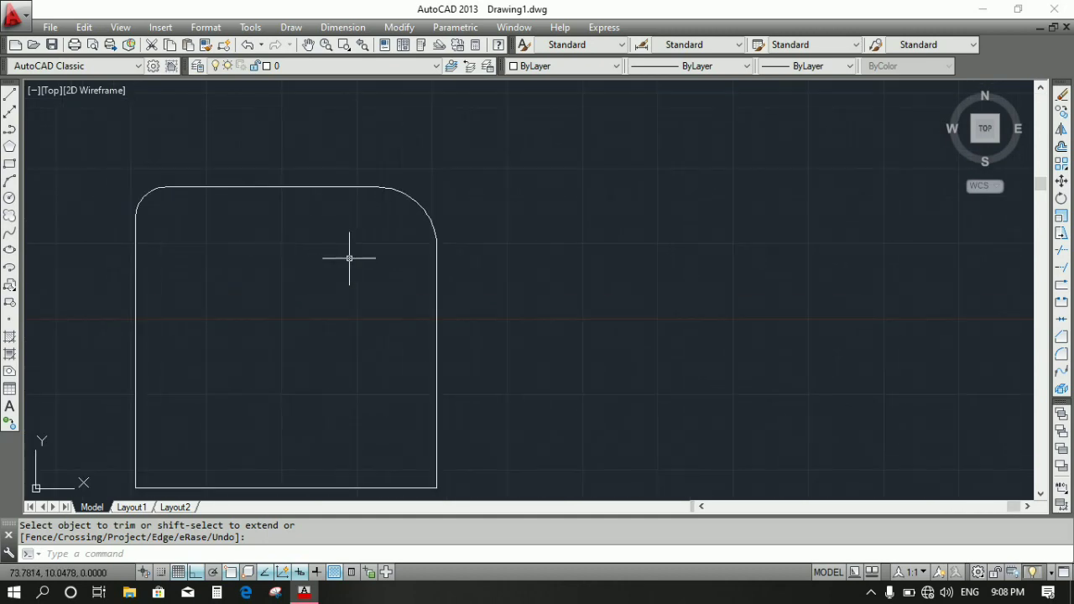
pyautogui.scroll(-4, 289, 246)
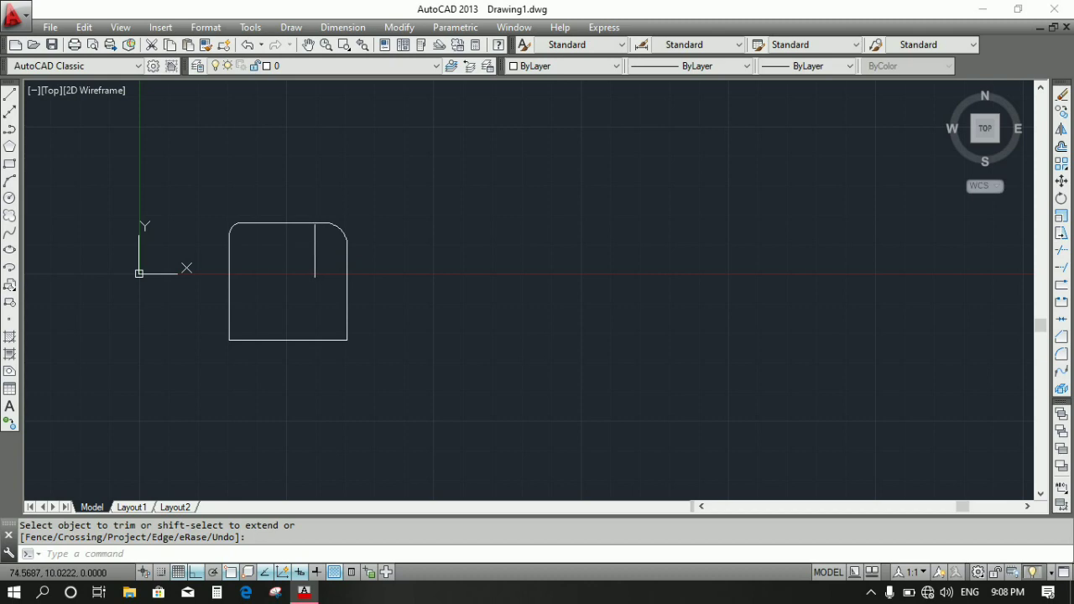
pyautogui.scroll(2, 315, 250)
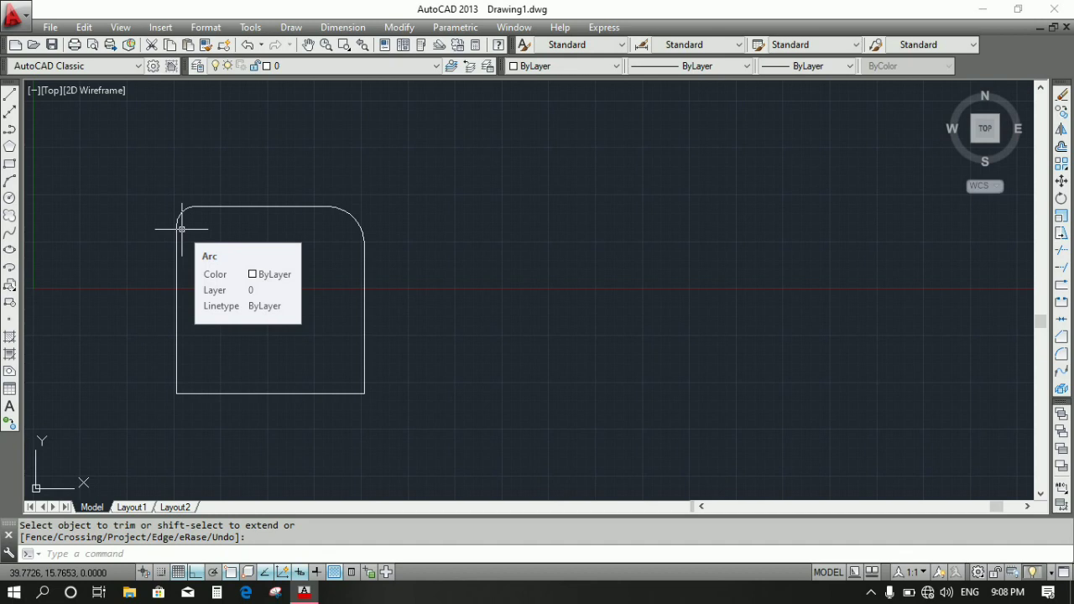
pyautogui.click(9, 199)
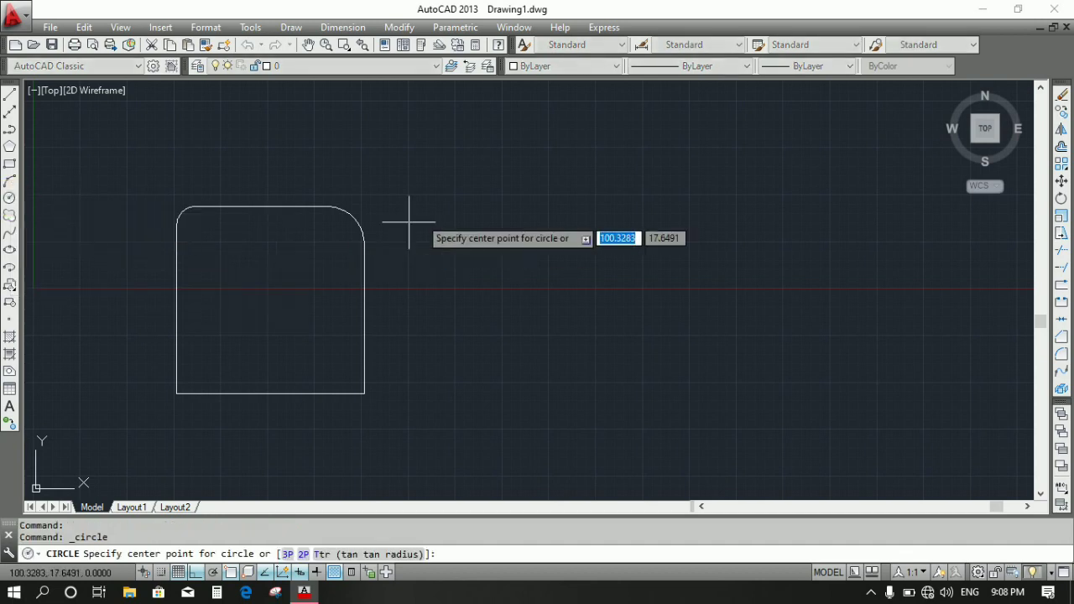
# Draw a circle of diameter 100 to the right of the rounded square.
pyautogui.click(644, 295)
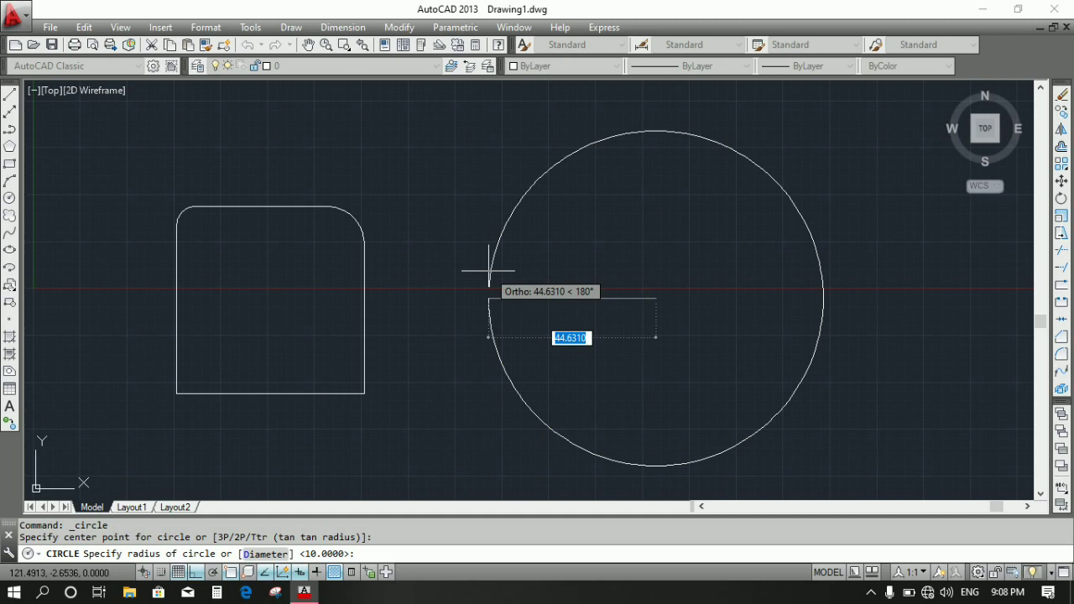
pyautogui.write('d')
pyautogui.press('Return')
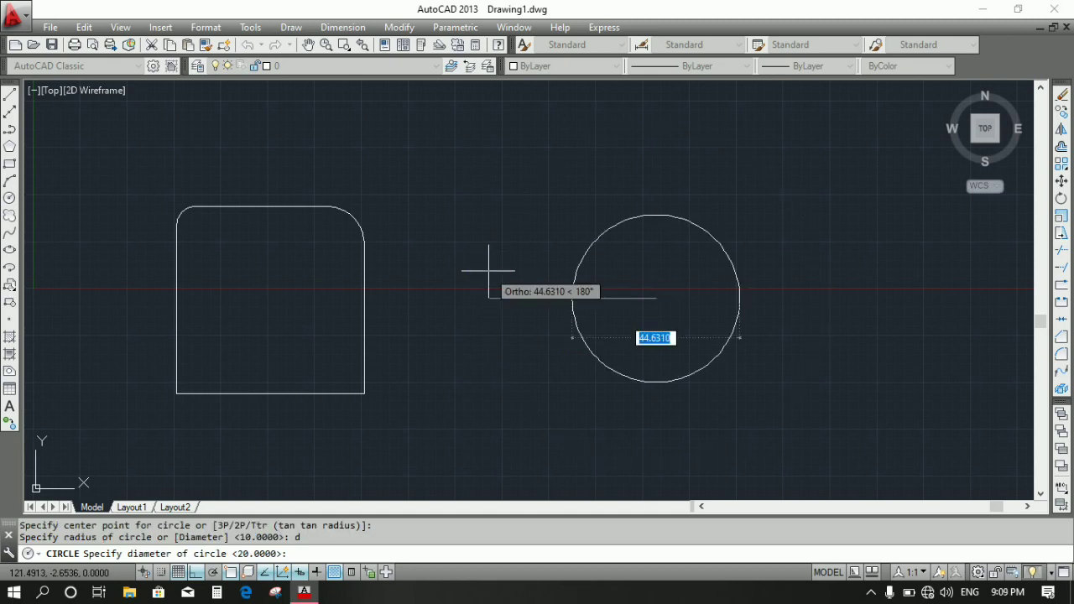
pyautogui.write('100')
pyautogui.press('Return')
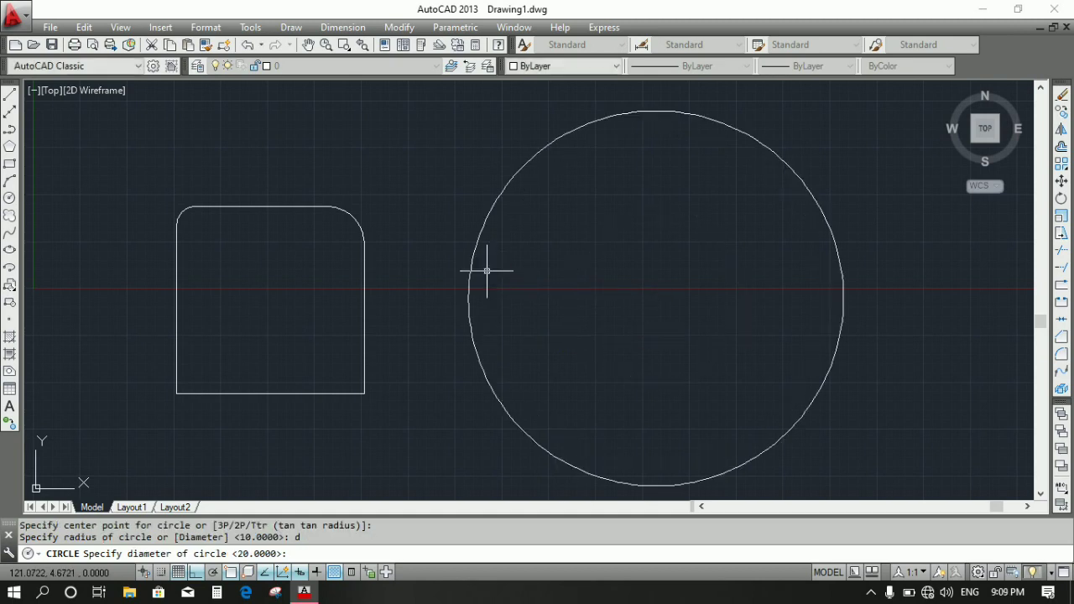
# Label the large circle with a Ø100.0 diameter dimension placed to its right.
pyautogui.scroll(-4, 480, 257)
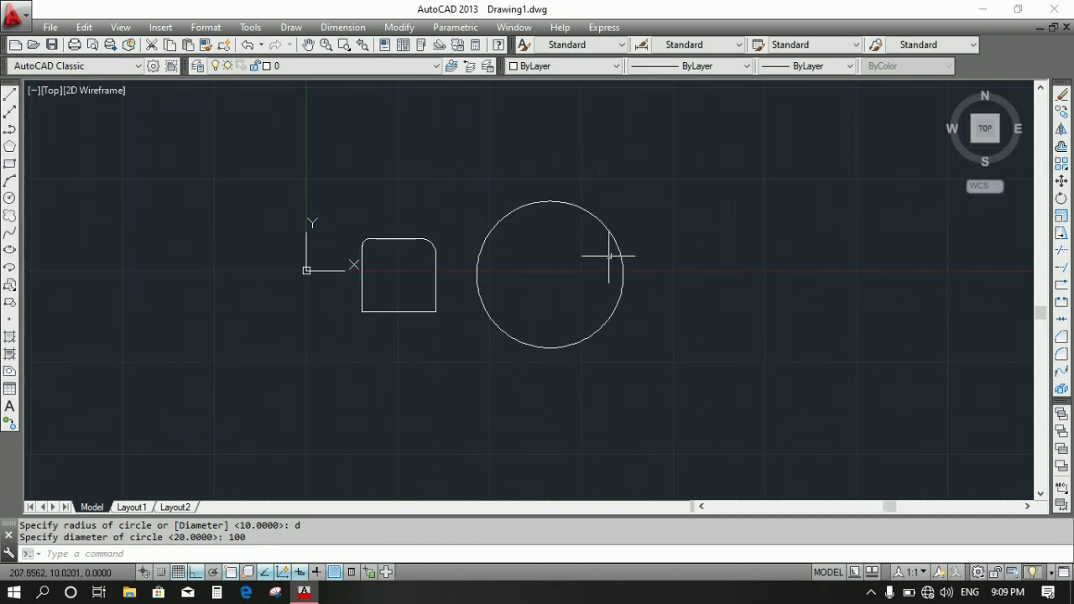
pyautogui.click(344, 26)
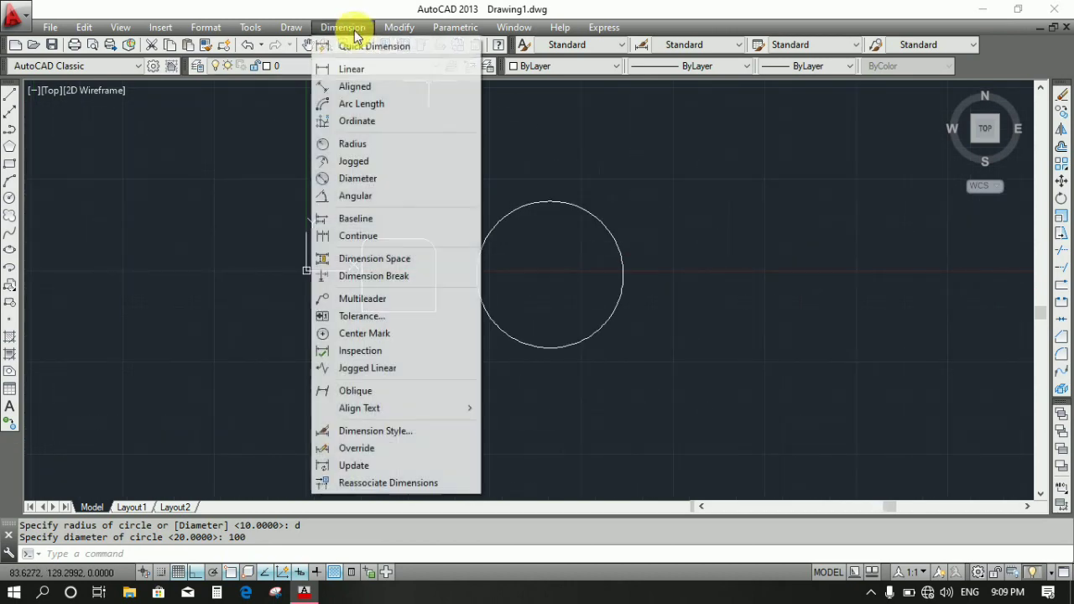
pyautogui.click(379, 179)
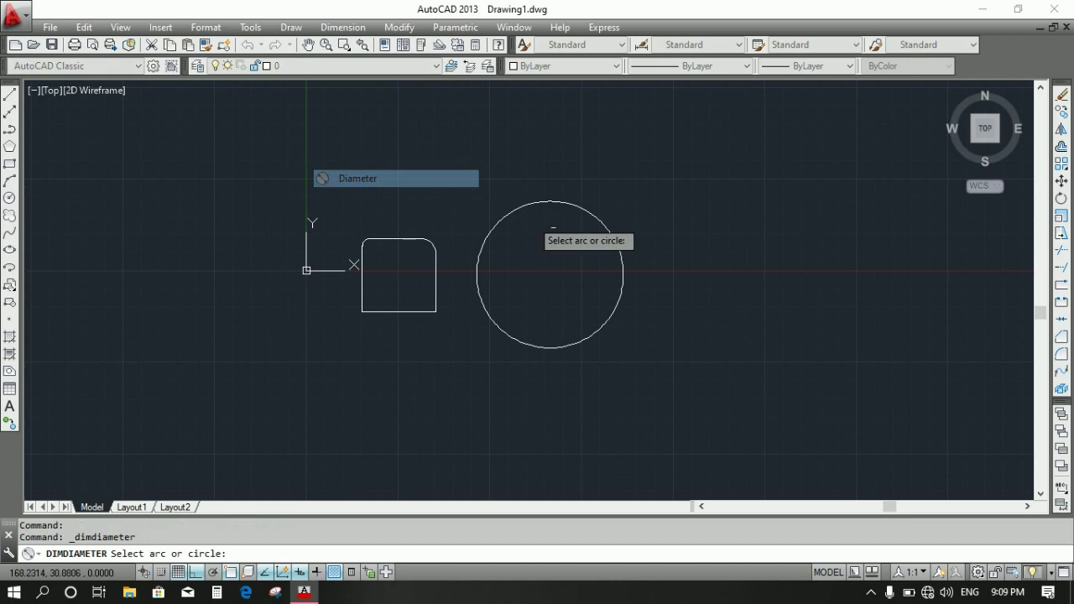
pyautogui.click(622, 267)
pyautogui.click(690, 297)
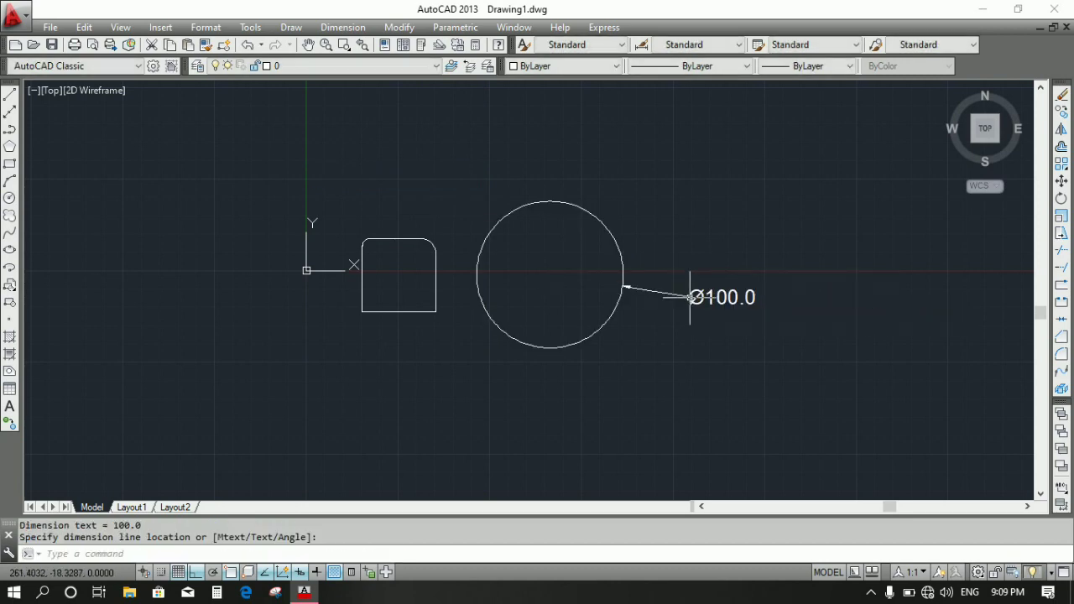
pyautogui.scroll(2, 663, 296)
pyautogui.scroll(2, 648, 295)
pyautogui.scroll(-6, 648, 294)
pyautogui.scroll(3, 648, 310)
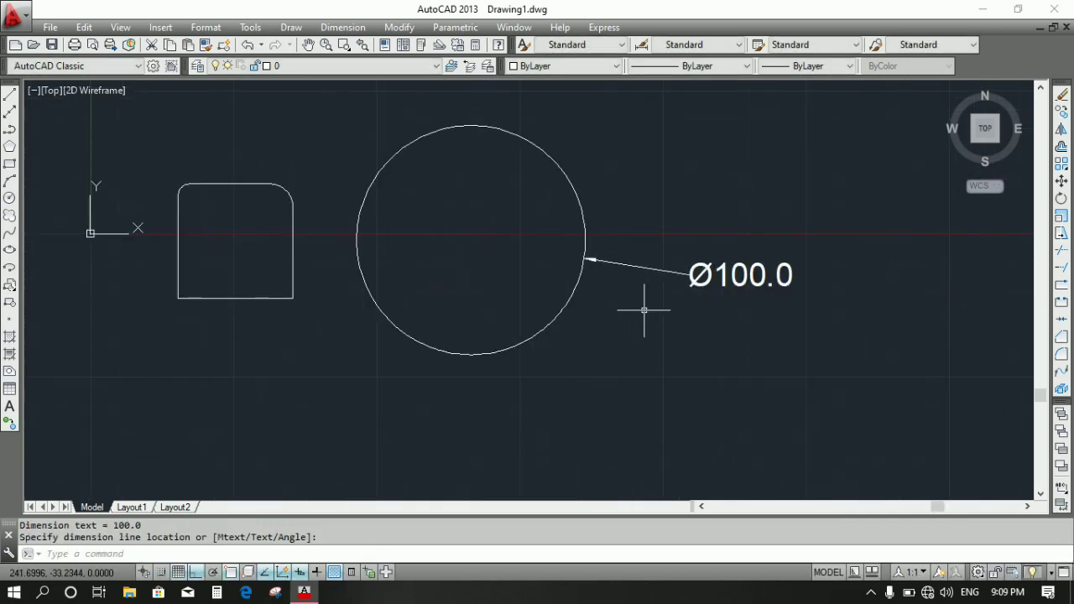
pyautogui.click(17, 204)
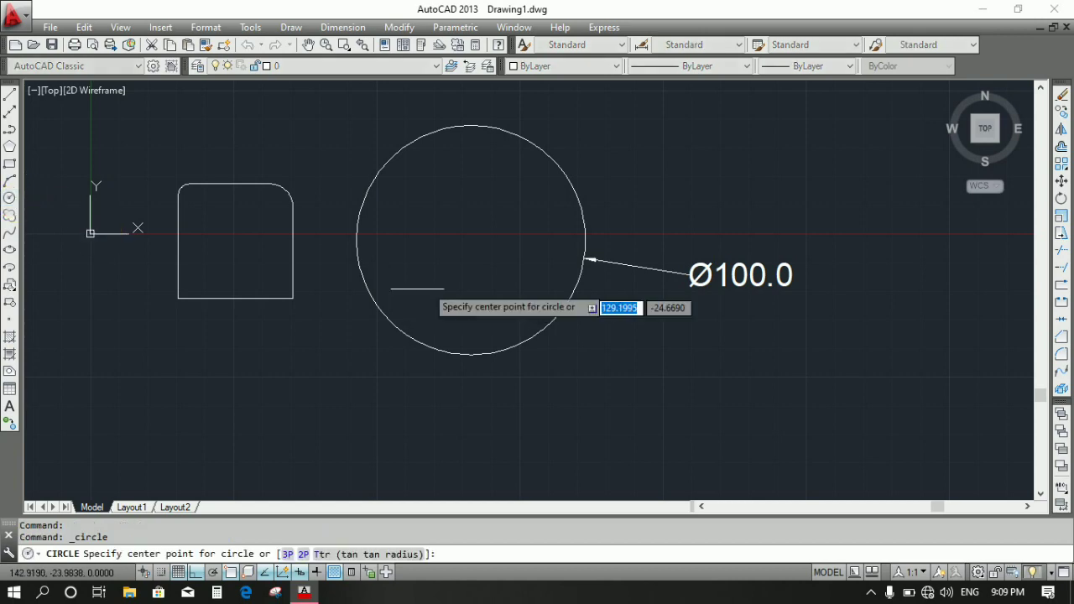
# Draw a radius-10 circle below and to the right of the large circle.
pyautogui.scroll(-4, 436, 286)
pyautogui.click(692, 394)
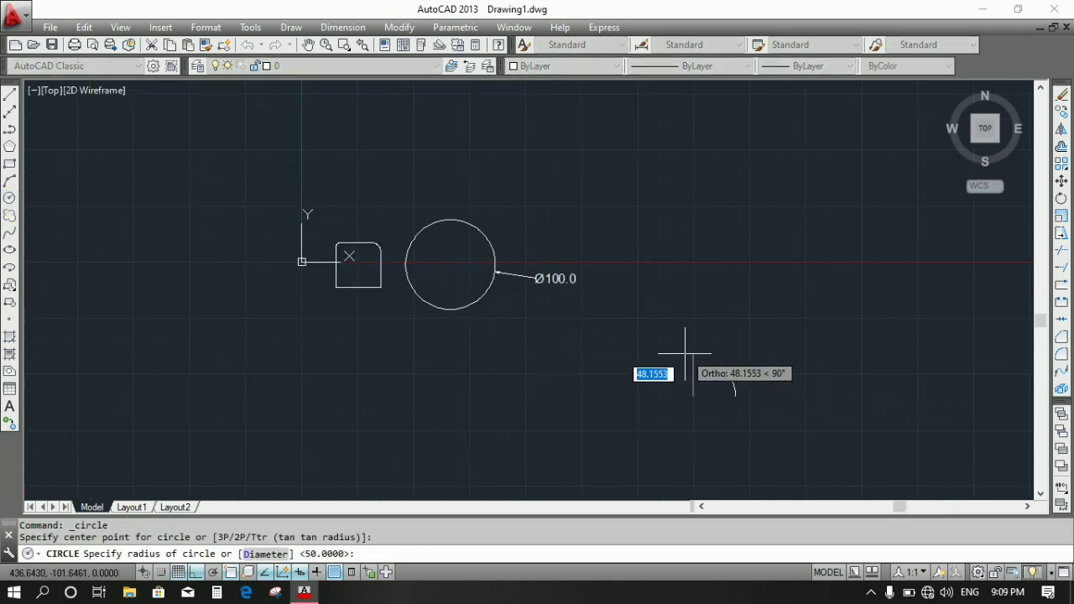
pyautogui.write('10')
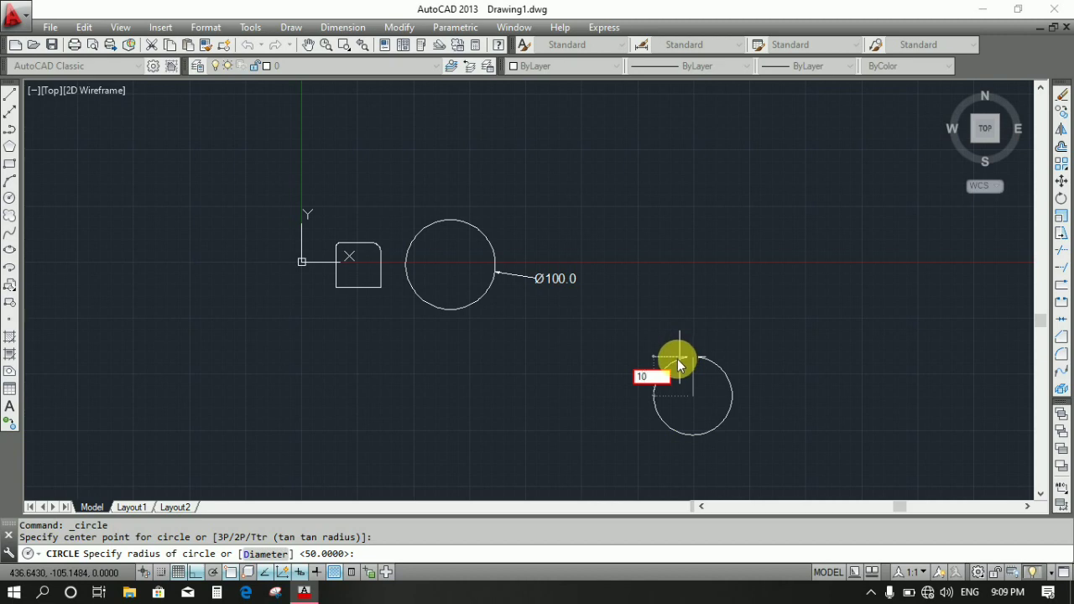
pyautogui.press('Return')
# Add an R10.0 radius dimension to the small circle, placed on its left.
pyautogui.scroll(4, 726, 407)
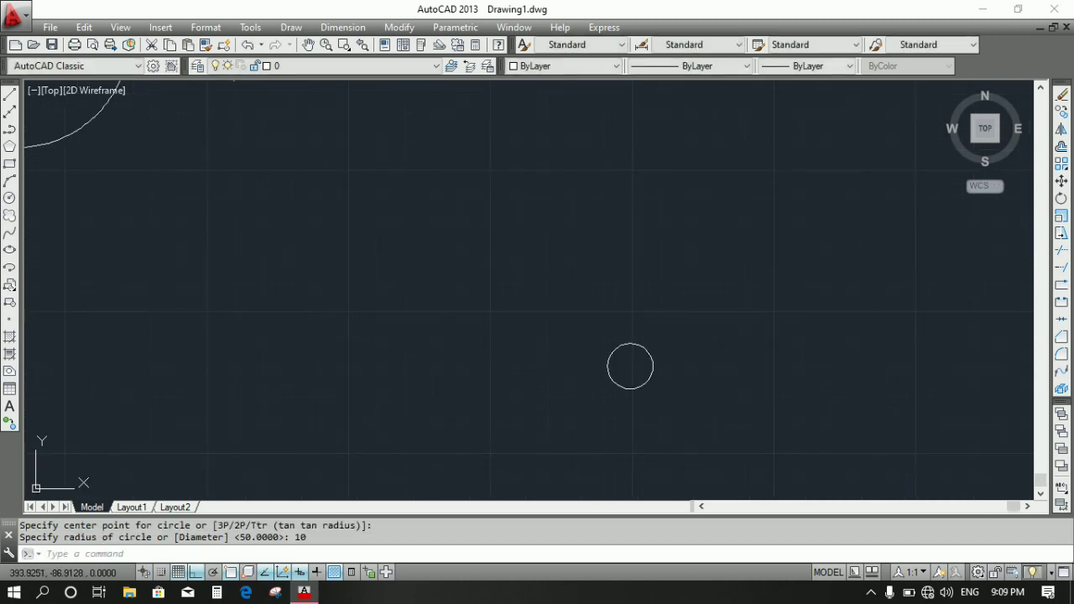
pyautogui.click(348, 28)
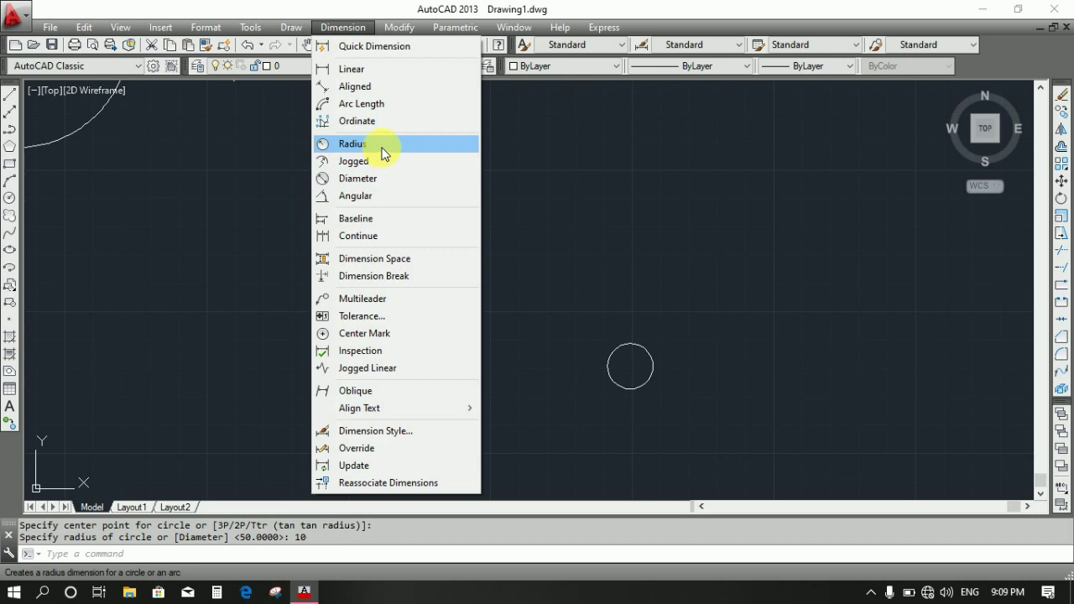
pyautogui.click(383, 144)
pyautogui.click(629, 344)
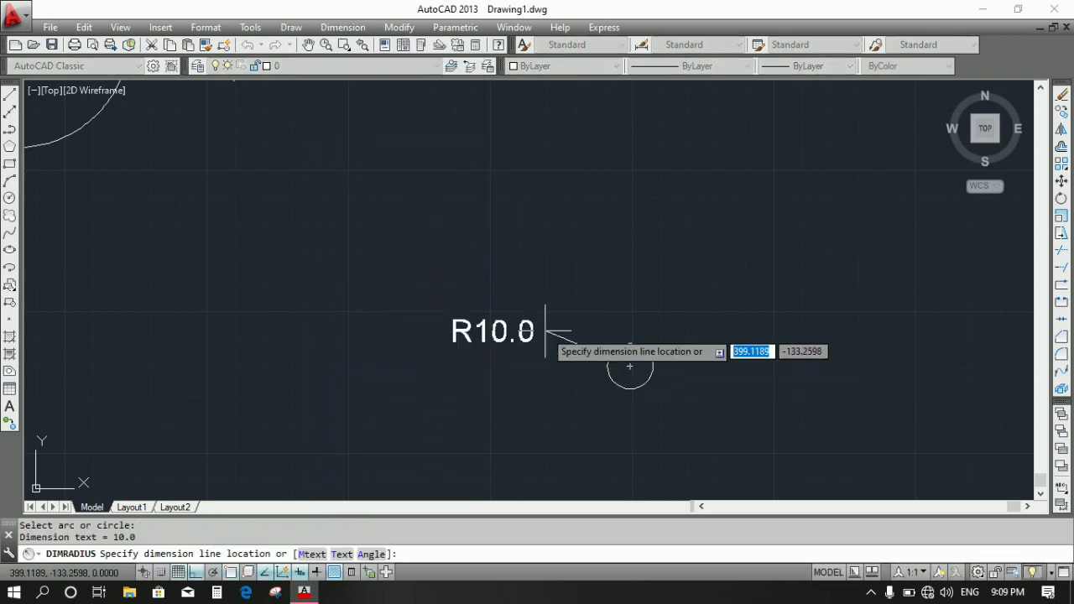
pyautogui.click(546, 331)
pyautogui.scroll(2, 546, 330)
pyautogui.scroll(-5, 546, 331)
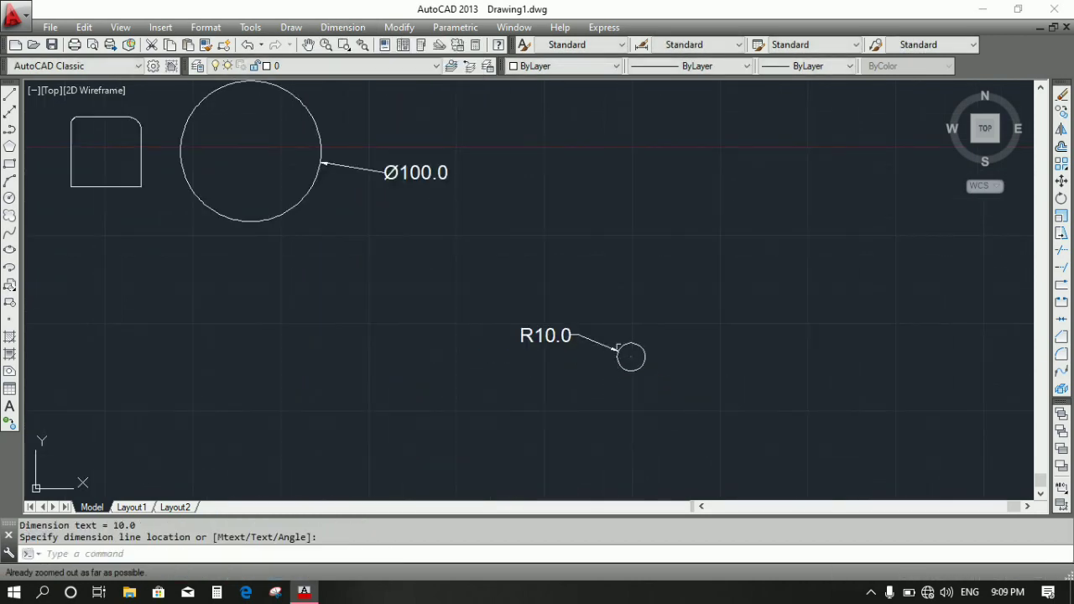
pyautogui.moveTo(659, 354); pyautogui.dragTo(745, 377, button='middle')
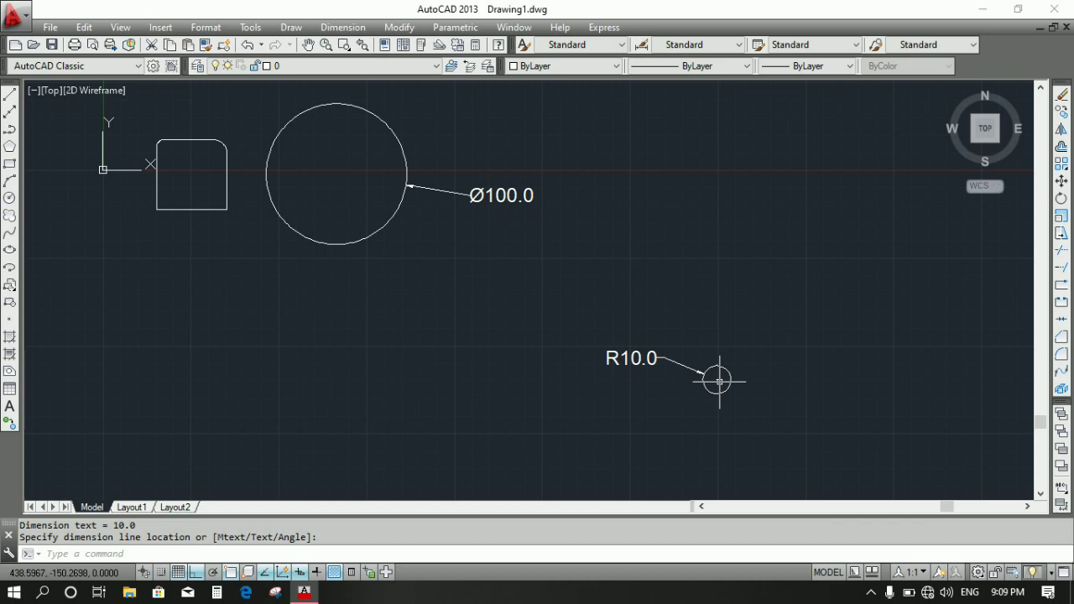
# Crossing-select the rectangle, both circles and their dimensions and erase them.
pyautogui.scroll(-1, 794, 355)
pyautogui.moveTo(797, 356); pyautogui.dragTo(907, 381, button='middle')
pyautogui.click(799, 141)
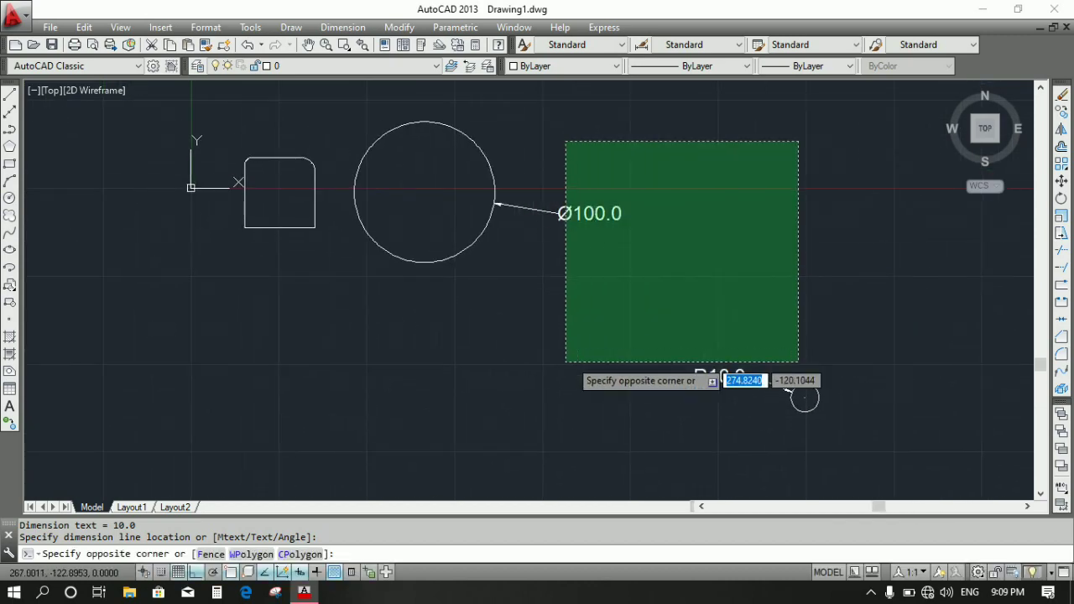
pyautogui.click(278, 417)
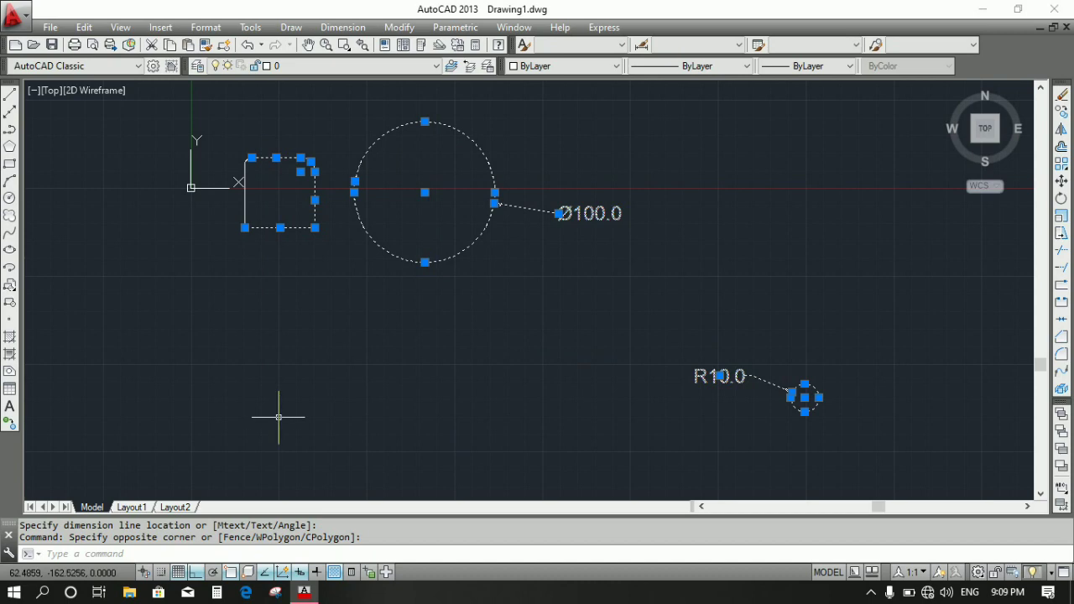
pyautogui.press('Delete')
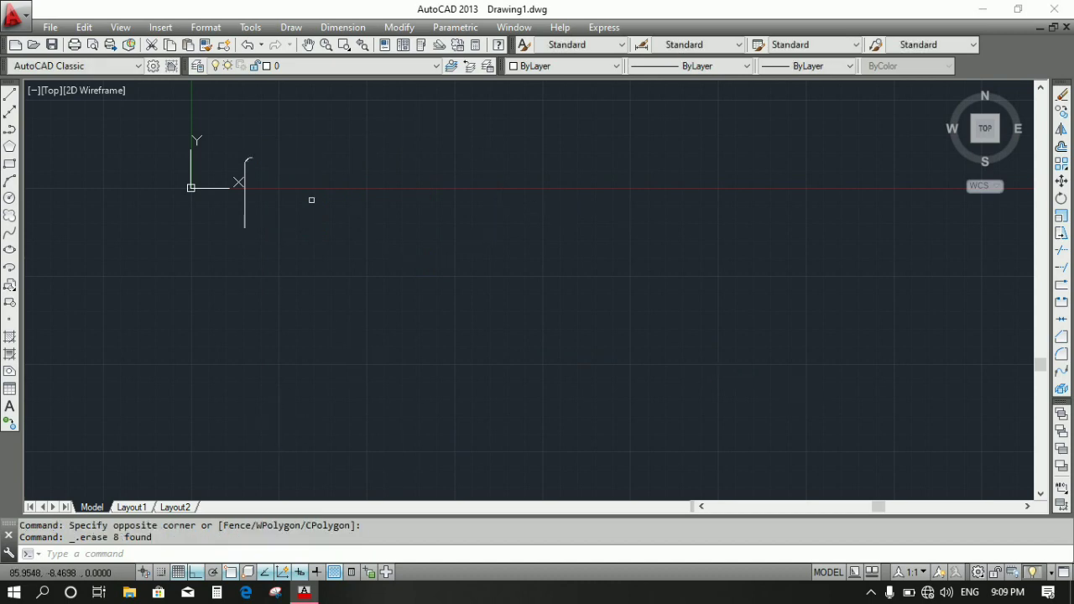
# Crossing-select the leftover line and arc and erase them.
pyautogui.click(328, 142)
pyautogui.click(210, 260)
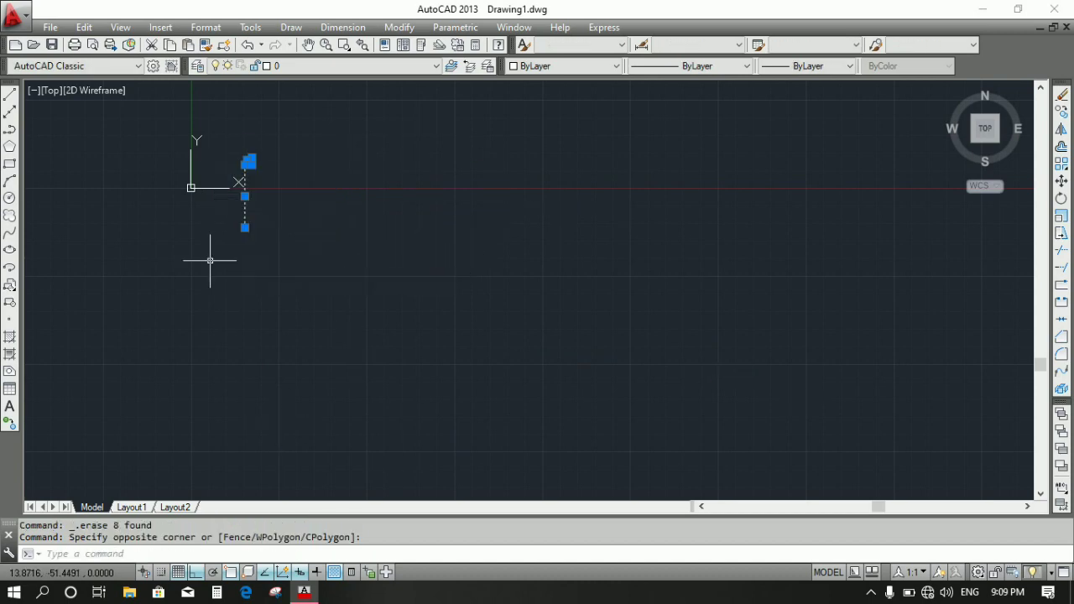
pyautogui.press('Delete')
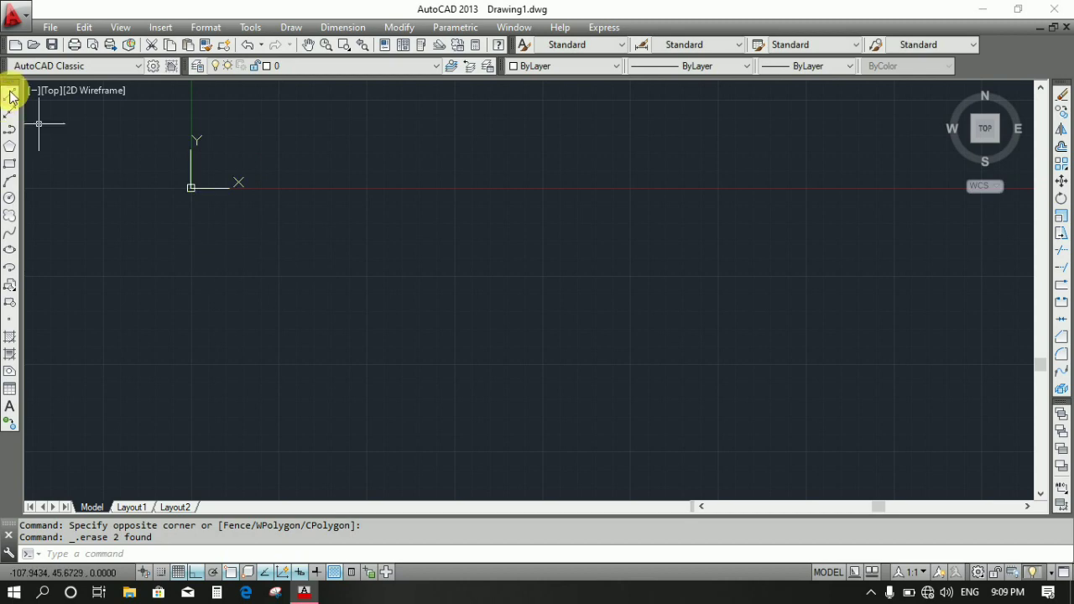
# Draw a vertical line downward, then a horizontal line to the right, forming an L corner.
pyautogui.click(10, 94)
pyautogui.click(456, 155)
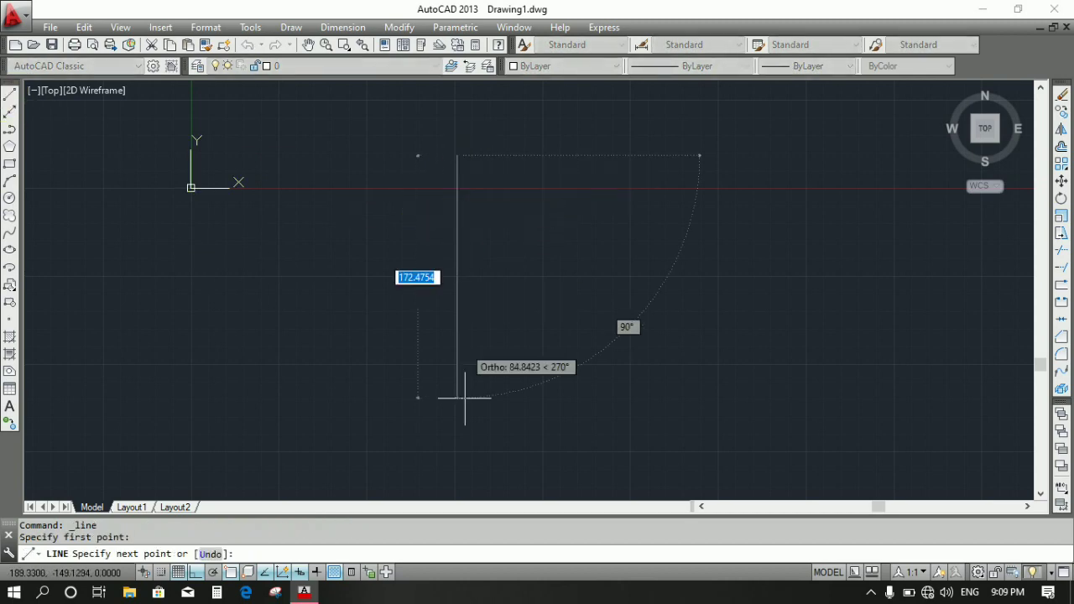
pyautogui.click(467, 425)
pyautogui.click(751, 428)
pyautogui.rightClick(751, 427)
pyautogui.click(761, 241)
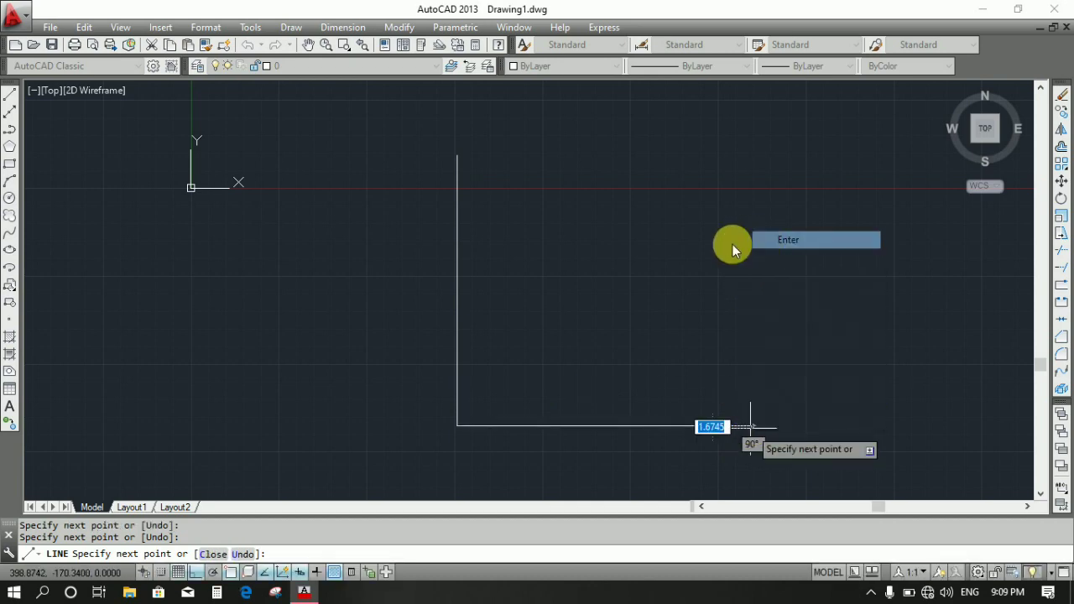
pyautogui.scroll(-2, 561, 295)
pyautogui.scroll(2, 580, 329)
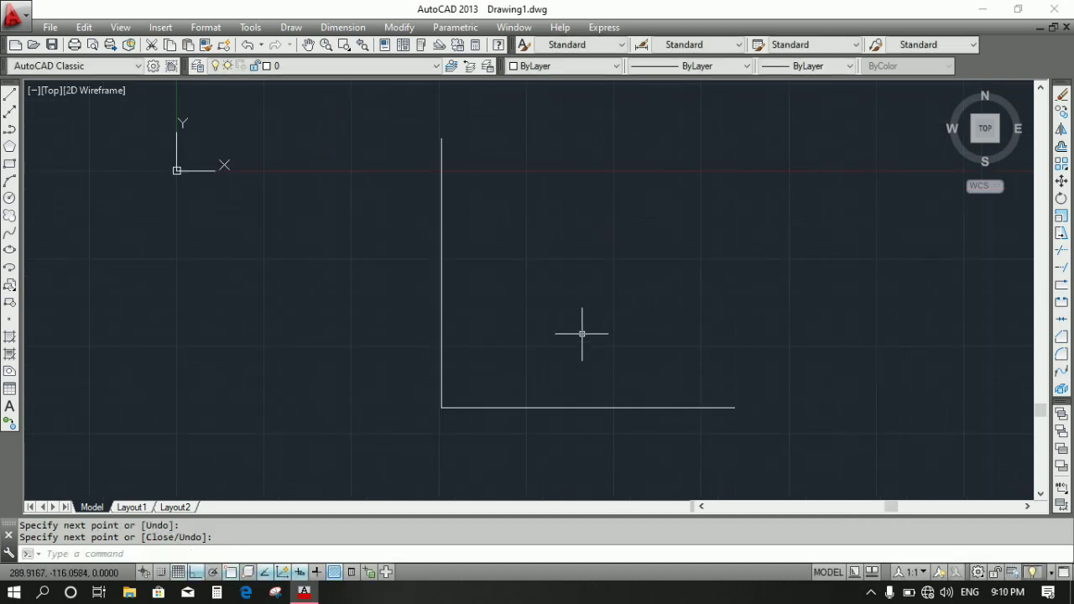
pyautogui.click(397, 28)
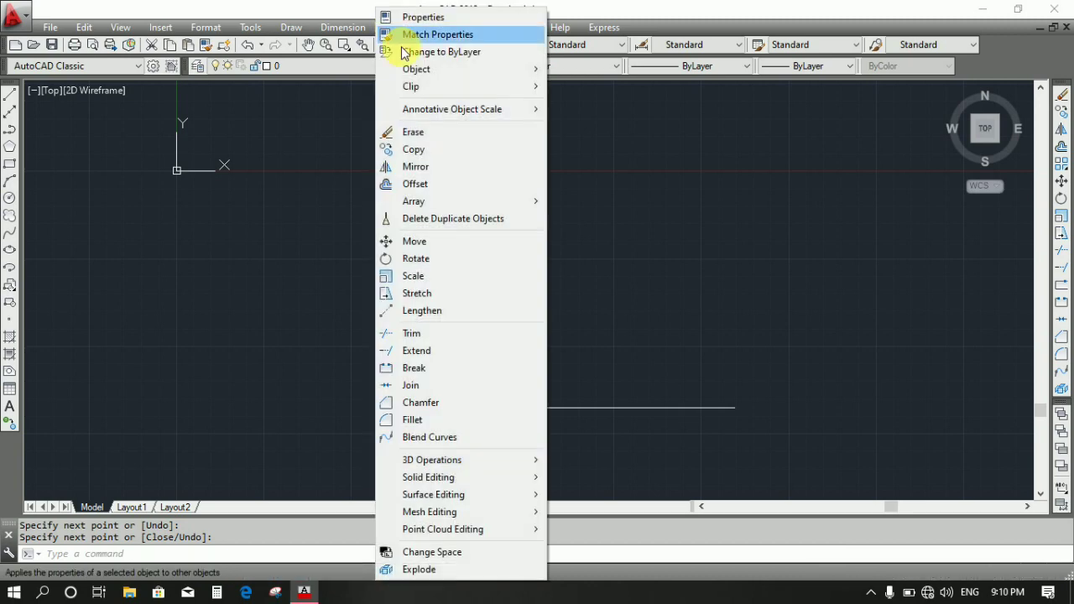
# Chamfer the vertical and horizontal lines using the Angle option: length 5, angle 35°.
pyautogui.click(435, 409)
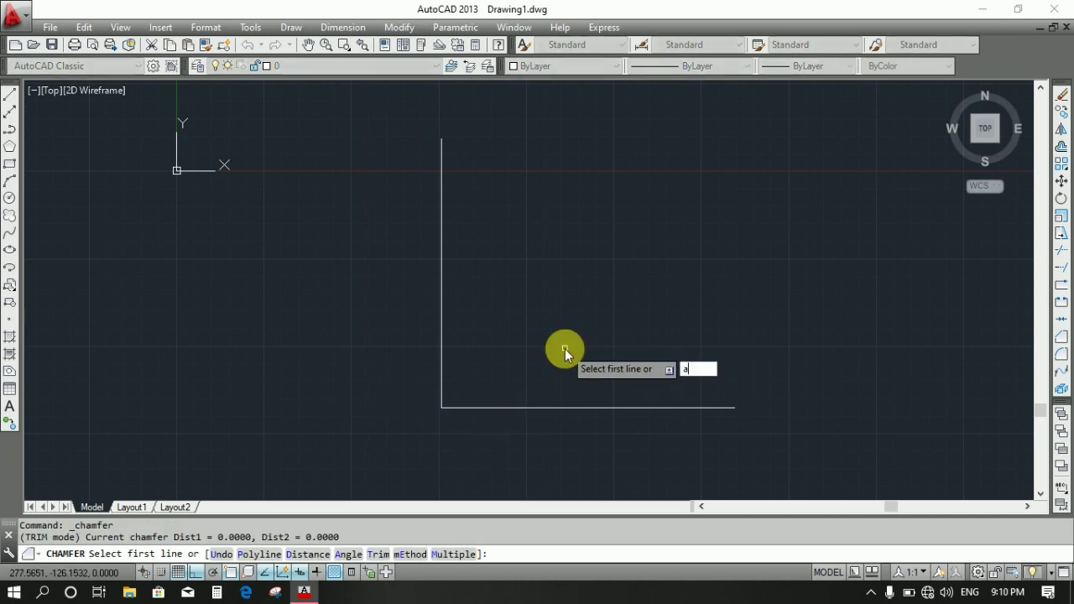
pyautogui.write('a')
pyautogui.press('Return')
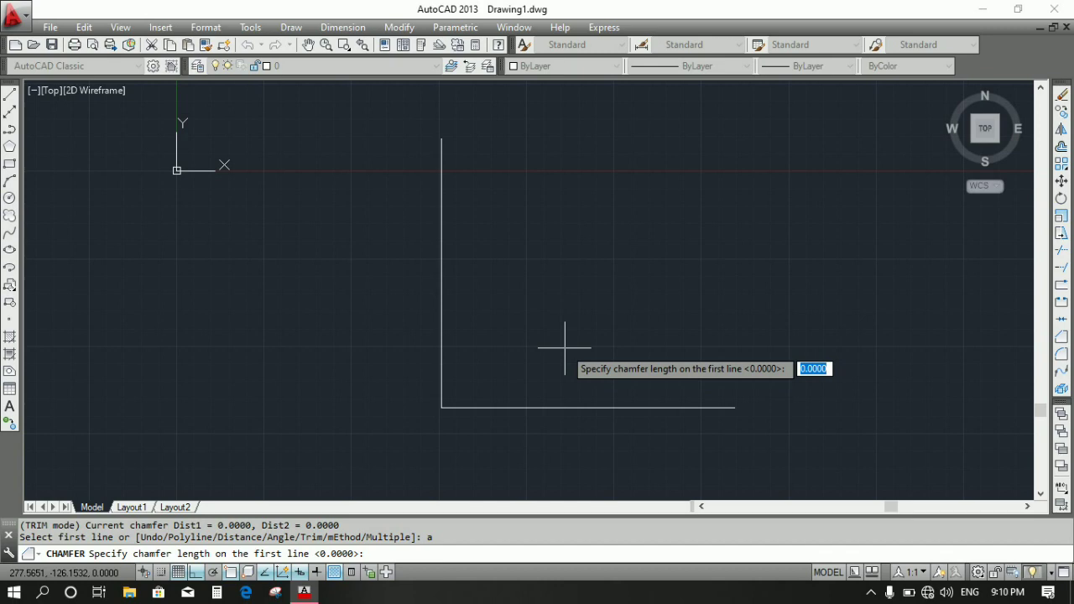
pyautogui.write('5')
pyautogui.press('Return')
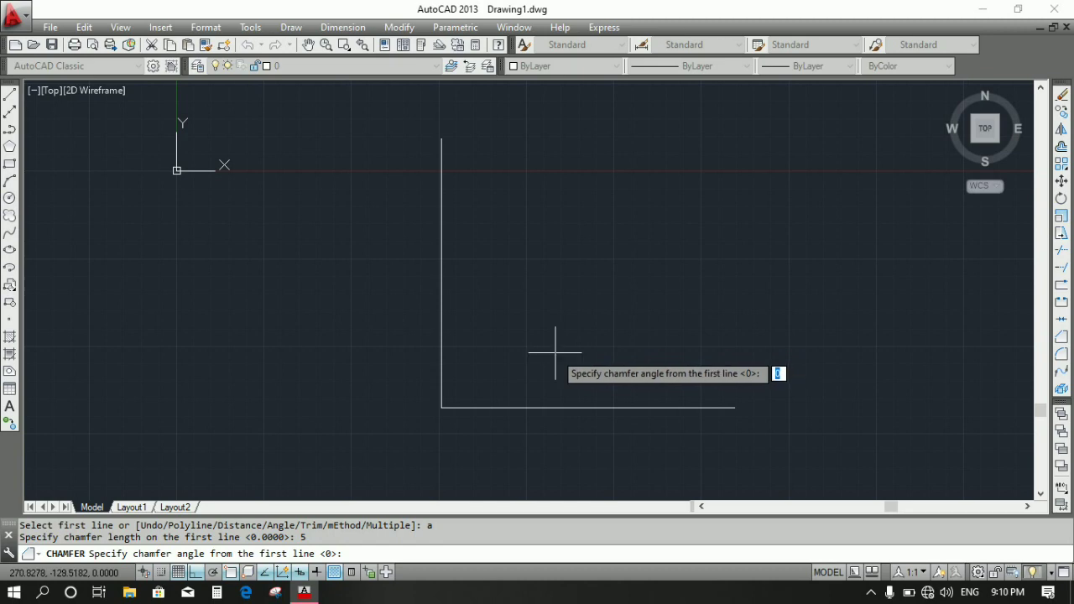
pyautogui.write('35')
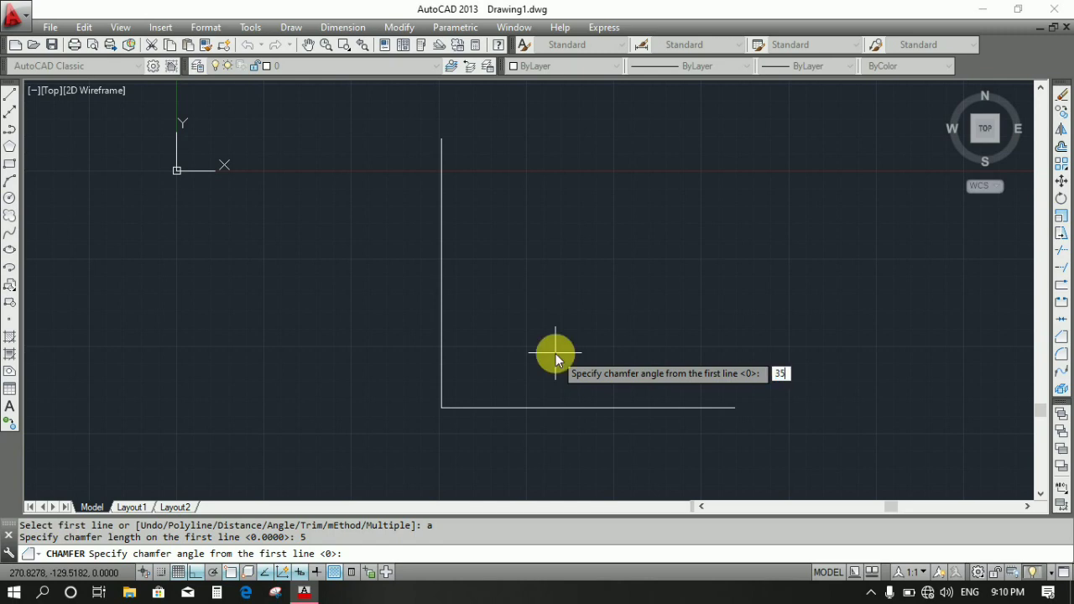
pyautogui.press('Return')
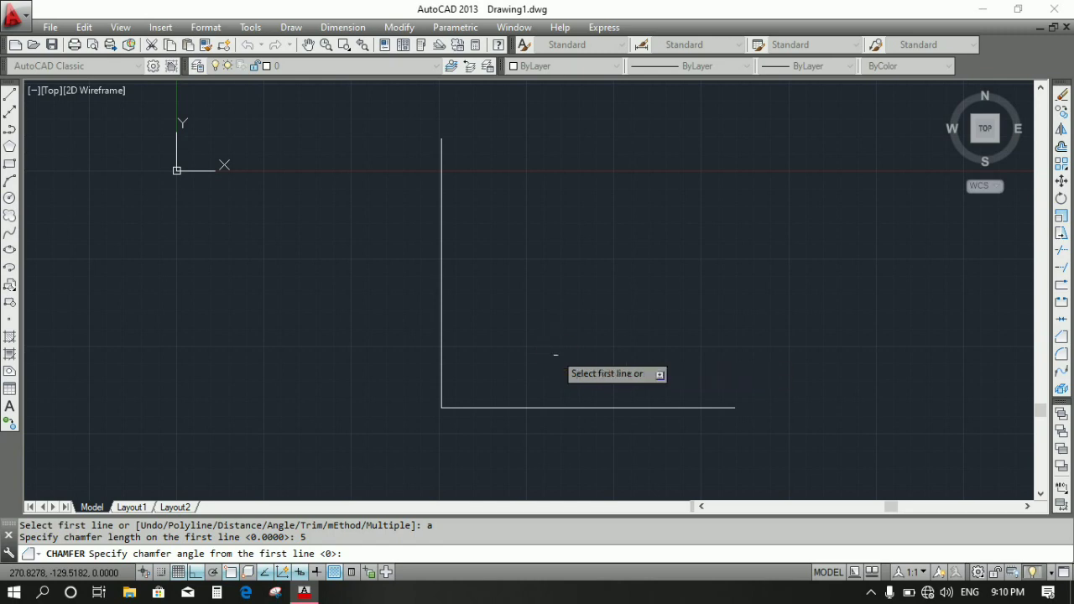
pyautogui.click(441, 322)
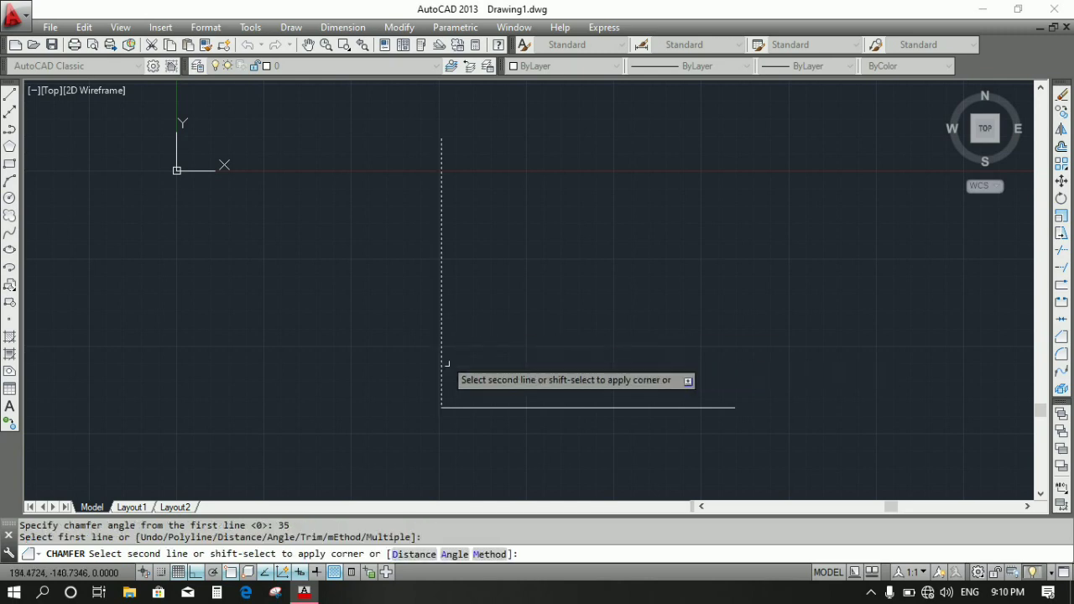
pyautogui.click(467, 408)
pyautogui.scroll(1, 467, 407)
pyautogui.scroll(1, 456, 408)
pyautogui.scroll(1, 403, 388)
pyautogui.scroll(2, 395, 388)
pyautogui.scroll(3, 391, 388)
pyautogui.scroll(-2, 391, 383)
pyautogui.scroll(-2, 386, 381)
pyautogui.scroll(5, 384, 377)
pyautogui.scroll(-3, 380, 355)
pyautogui.scroll(2, 379, 354)
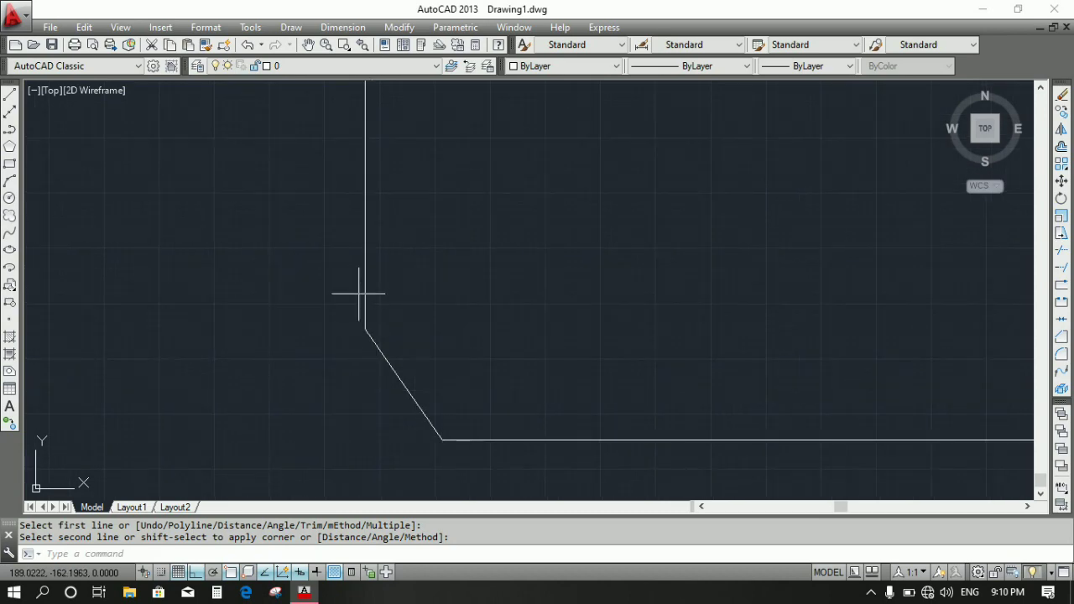
pyautogui.scroll(-2, 379, 389)
pyautogui.scroll(-3, 375, 386)
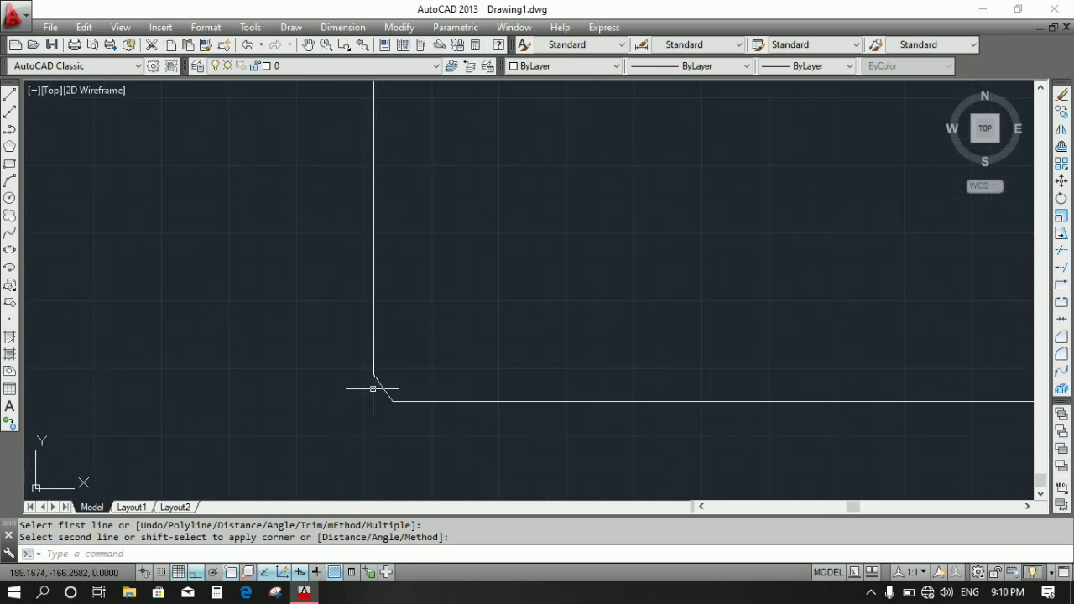
pyautogui.scroll(3, 387, 383)
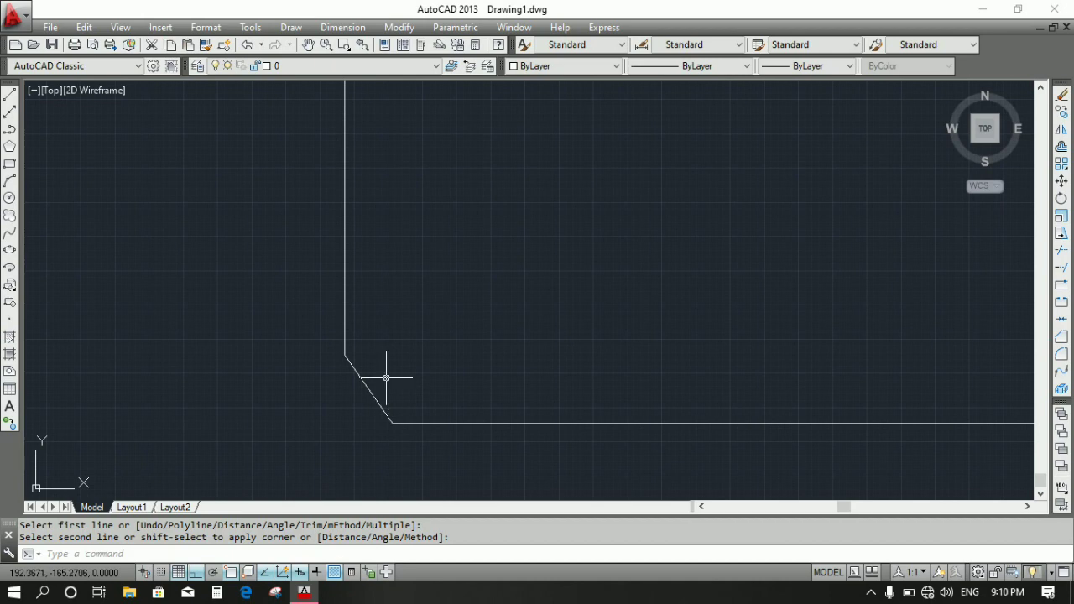
pyautogui.scroll(-2, 320, 353)
pyautogui.scroll(-2, 315, 354)
pyautogui.scroll(4, 334, 362)
pyautogui.click(340, 27)
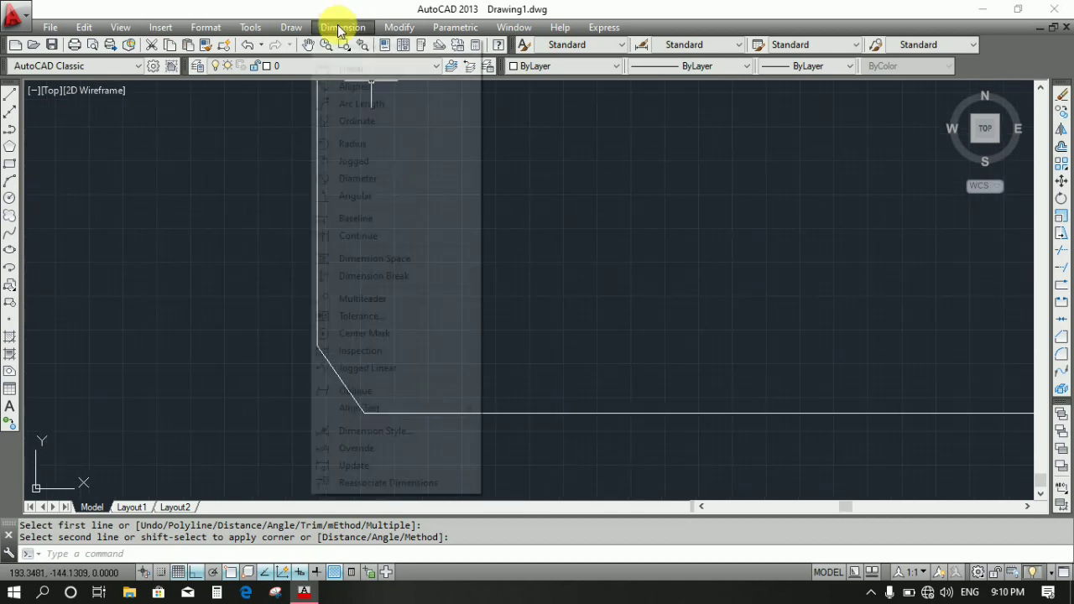
# Add a 55° angular dimension between the chamfer diagonal and the horizontal line.
pyautogui.click(373, 195)
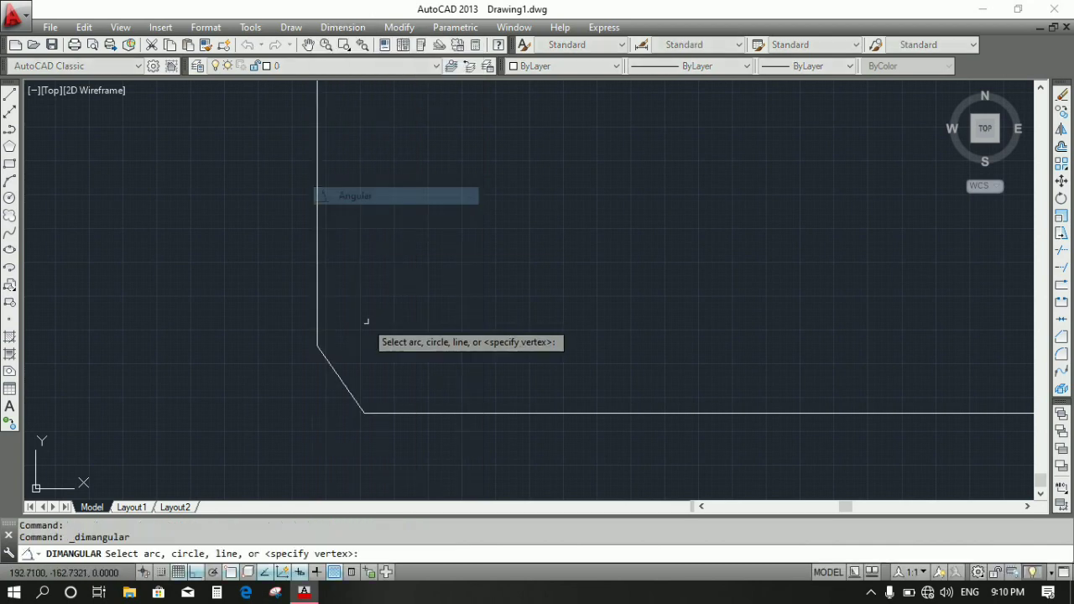
pyautogui.click(344, 383)
pyautogui.click(398, 412)
pyautogui.scroll(-3, 374, 412)
pyautogui.scroll(-2, 382, 411)
pyautogui.scroll(-1, 378, 407)
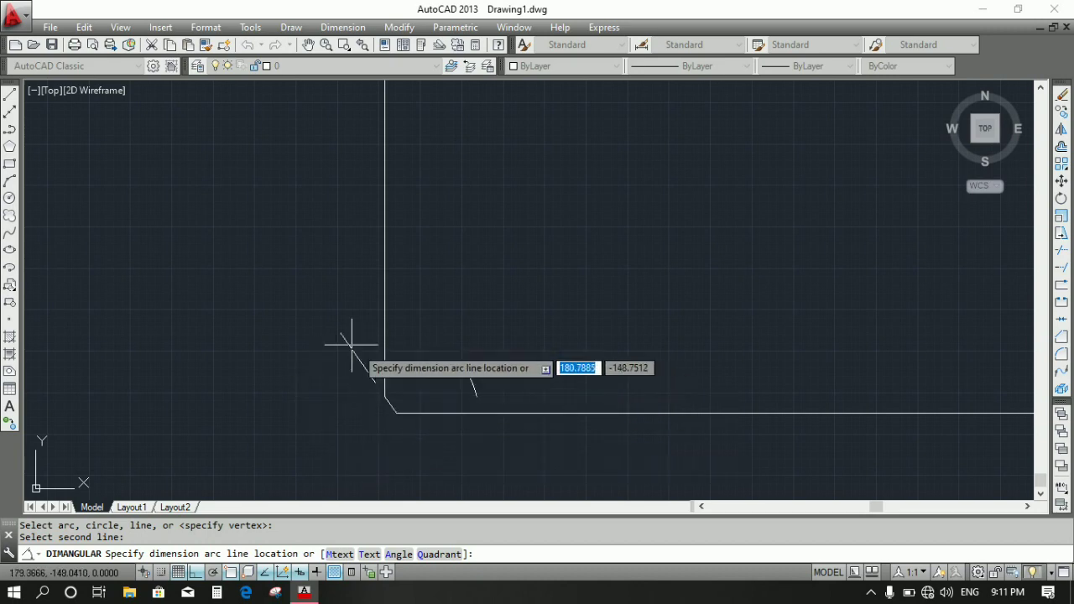
pyautogui.click(305, 338)
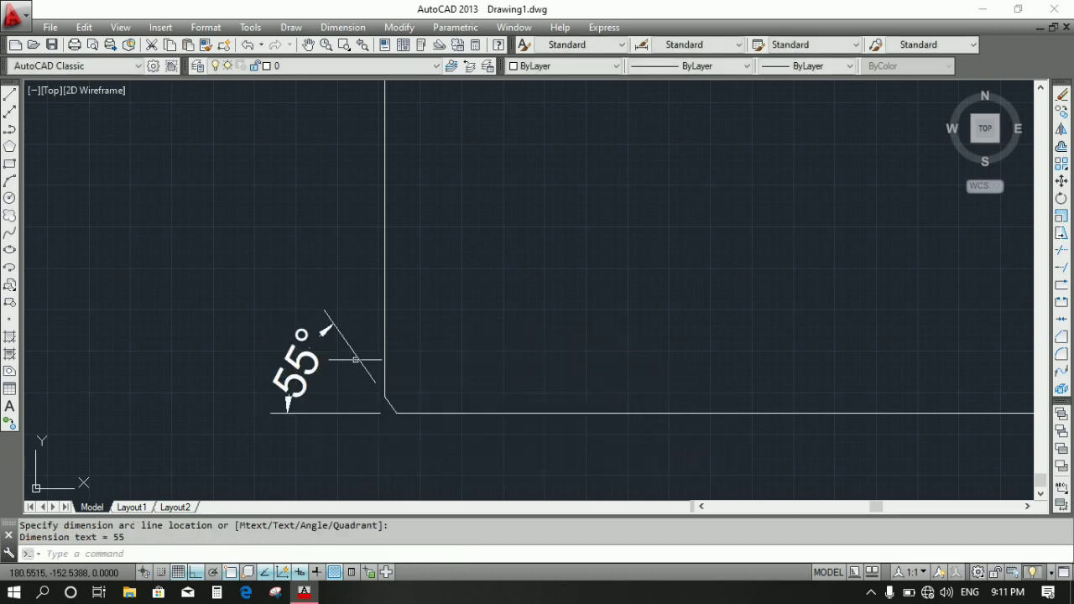
pyautogui.scroll(1, 360, 361)
# Add a 35° angular dimension between the vertical line and the chamfer diagonal.
pyautogui.press('Return')
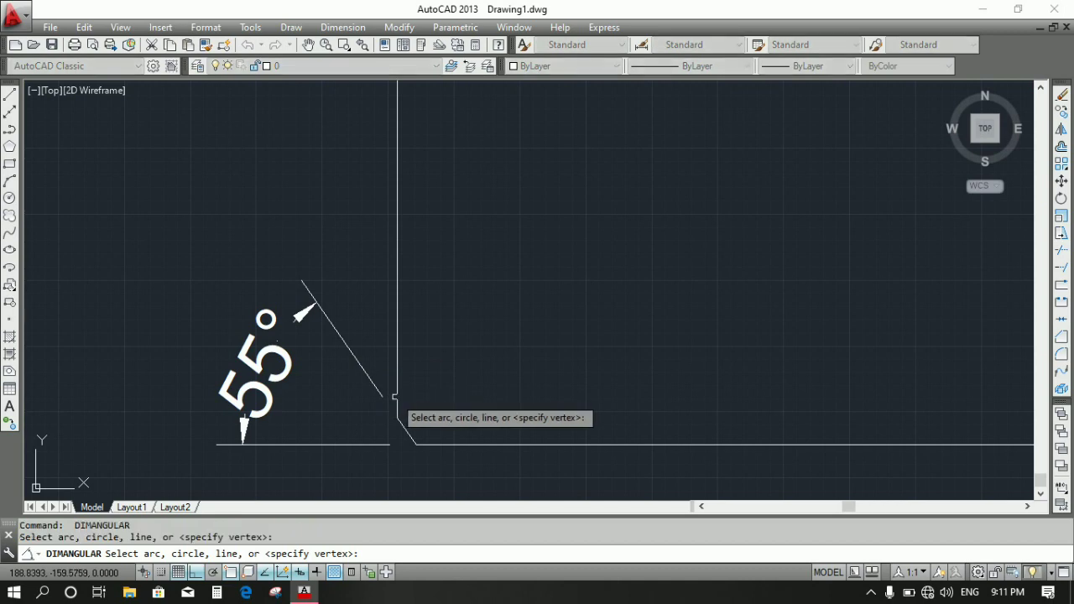
pyautogui.click(398, 415)
pyautogui.click(389, 406)
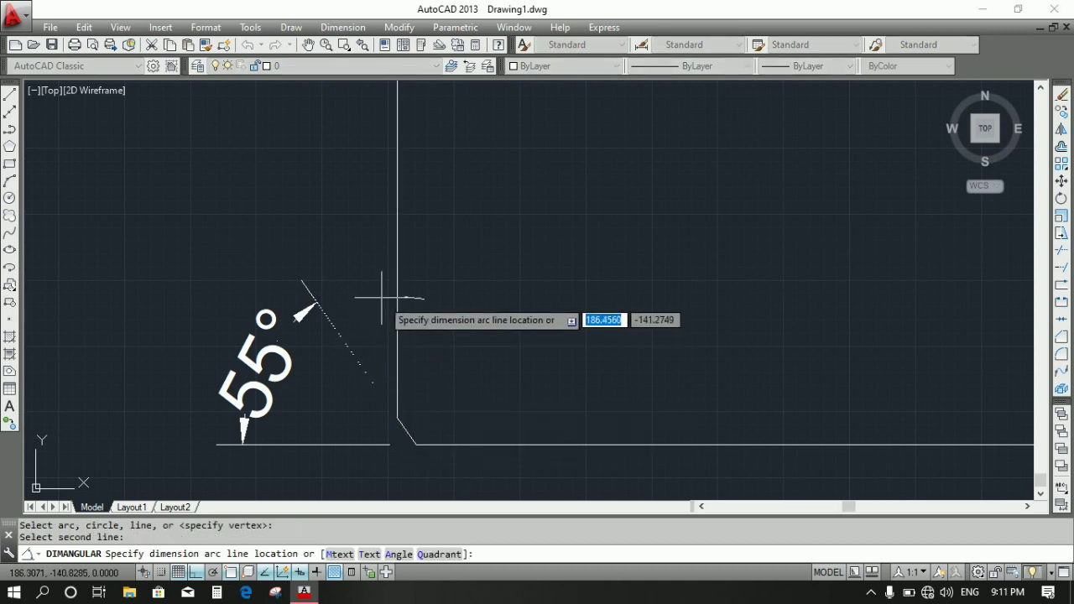
pyautogui.click(377, 271)
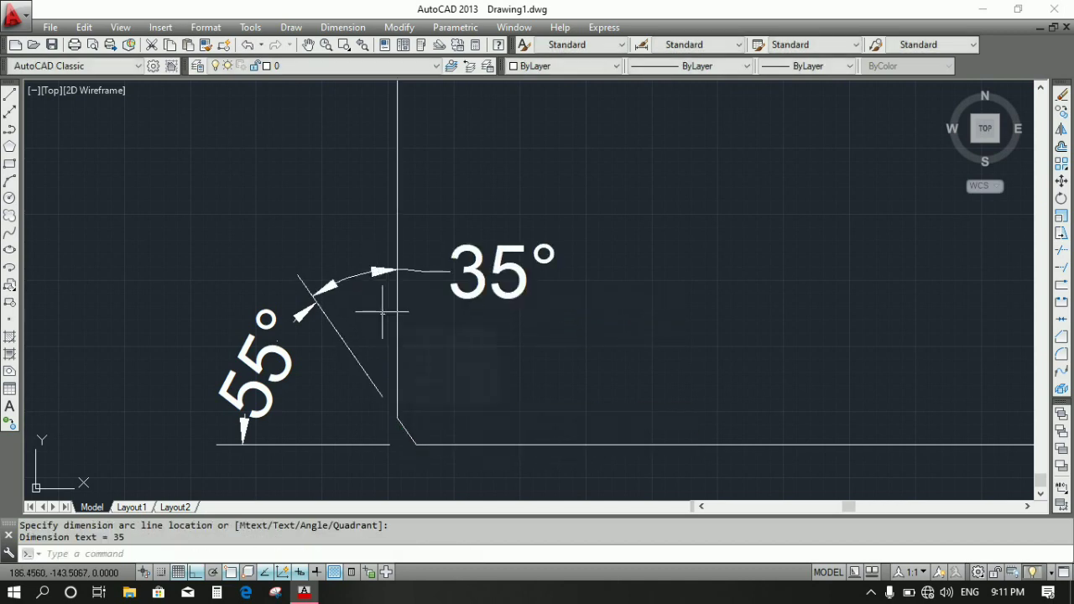
pyautogui.scroll(-1, 383, 312)
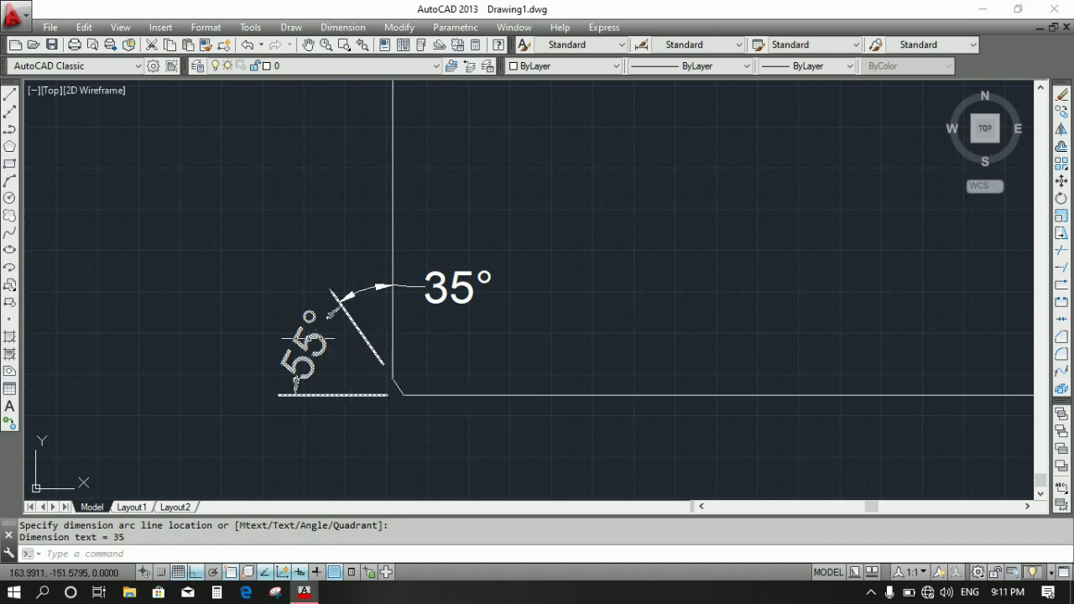
pyautogui.scroll(-2, 338, 351)
pyautogui.scroll(3, 347, 347)
# Crossing-select and delete the 55° and 35° angle dimensions, then recentre the chamfered lines.
pyautogui.click(366, 293)
pyautogui.click(206, 385)
pyautogui.press('Delete')
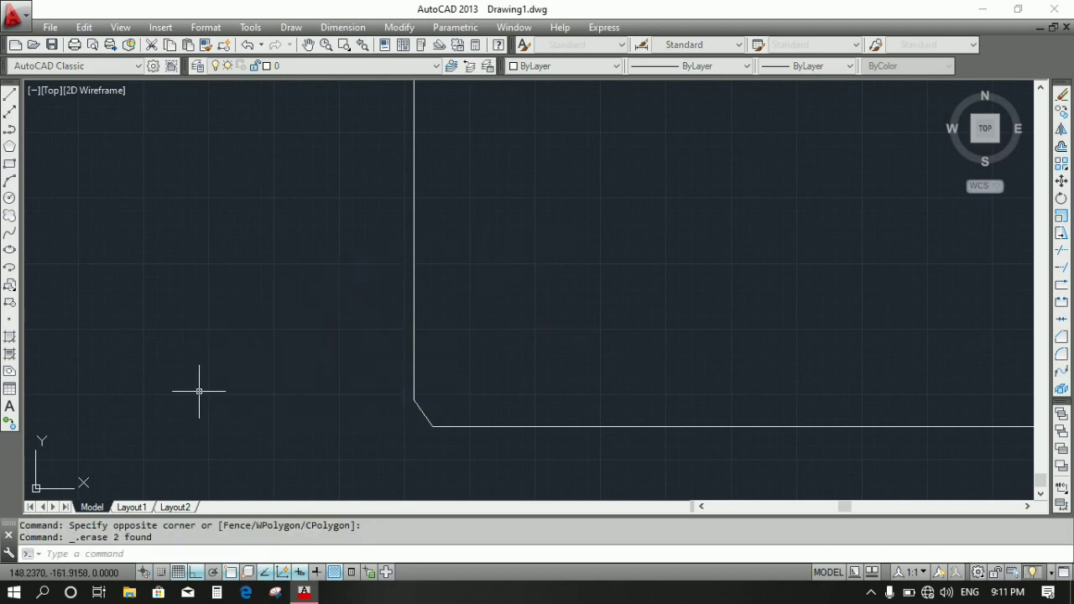
pyautogui.scroll(-4, 158, 290)
pyautogui.scroll(-2, 158, 290)
pyautogui.scroll(4, 180, 288)
pyautogui.scroll(-4, 210, 307)
pyautogui.moveTo(315, 331); pyautogui.dragTo(191, 390, button='middle')
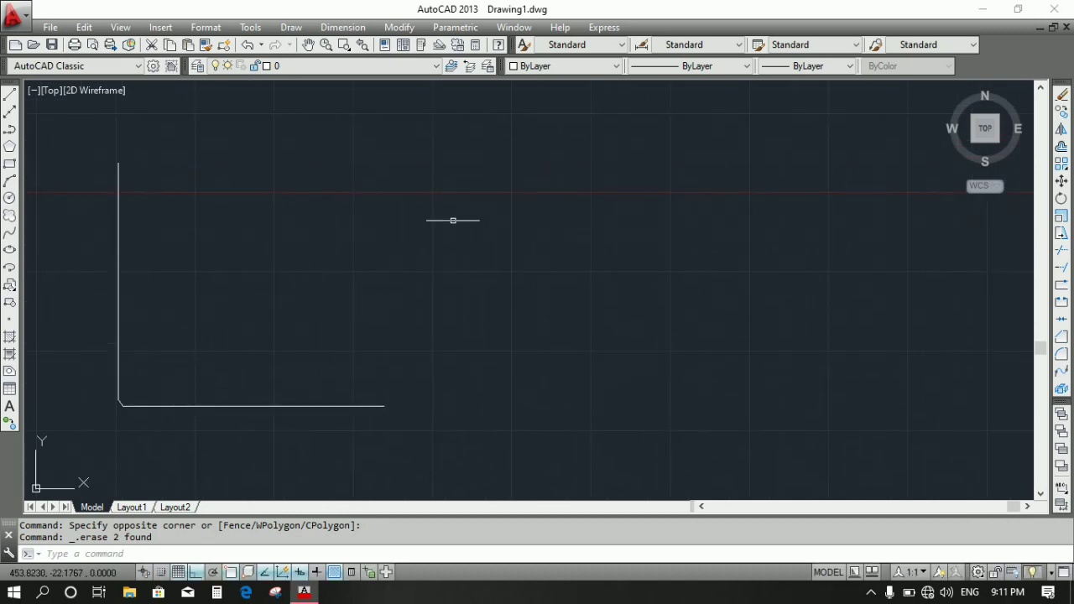
pyautogui.moveTo(417, 237); pyautogui.dragTo(406, 282, button='middle')
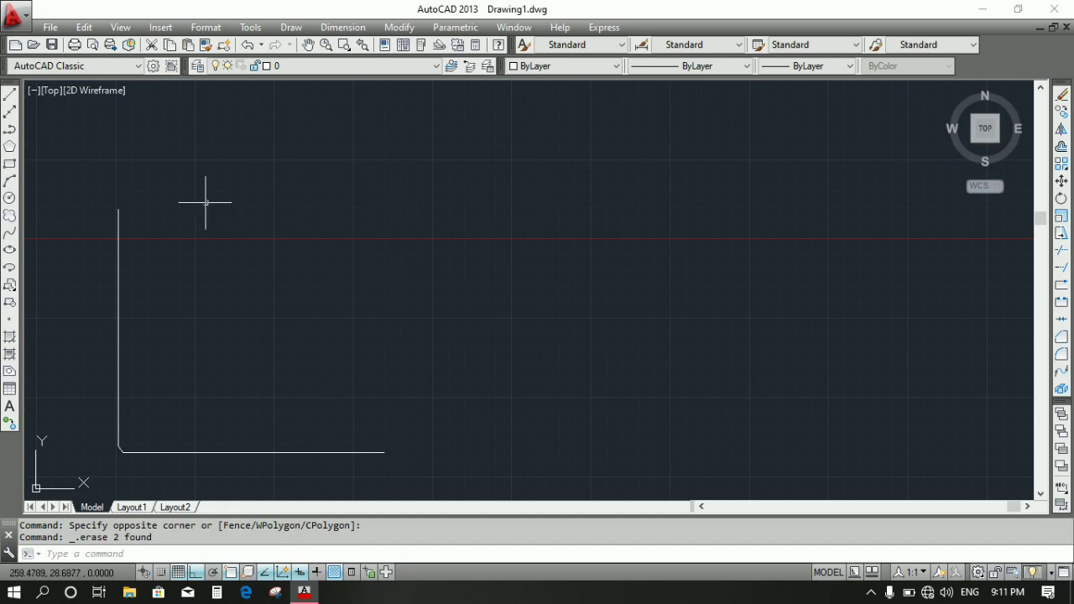
pyautogui.click(10, 95)
# Draw a second L-shaped corner: a vertical line down to a horizontal line running right.
pyautogui.click(469, 214)
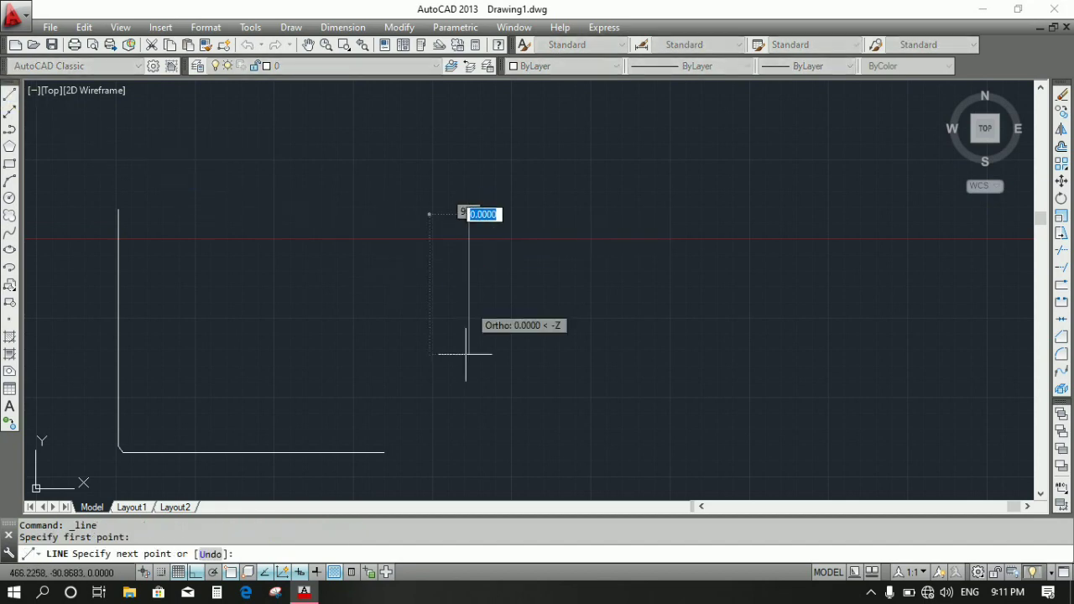
pyautogui.click(469, 377)
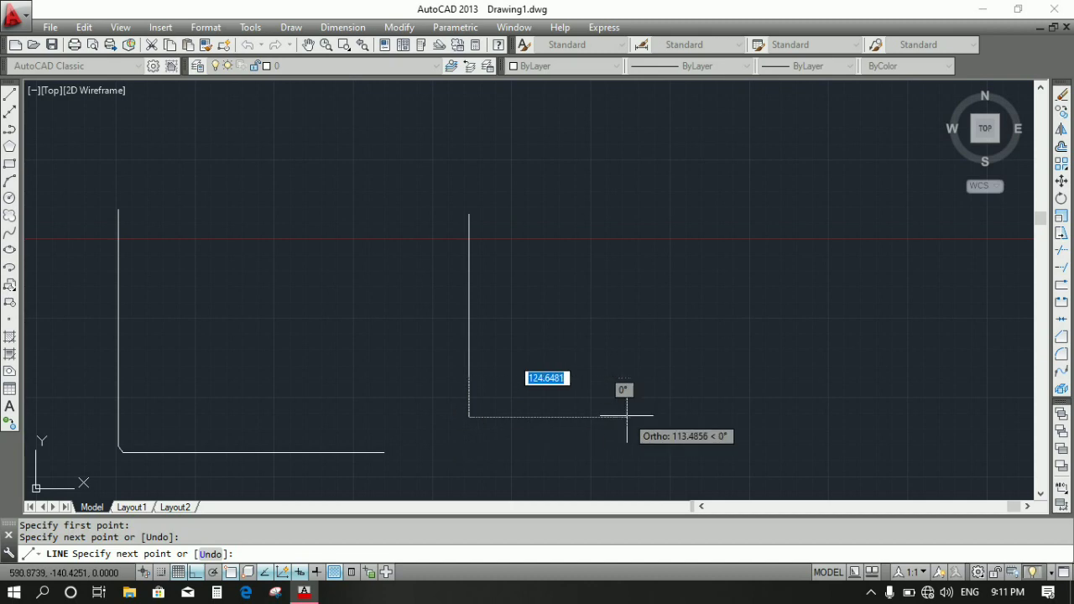
pyautogui.click(648, 416)
pyautogui.rightClick(658, 419)
pyautogui.click(693, 227)
pyautogui.scroll(1, 500, 385)
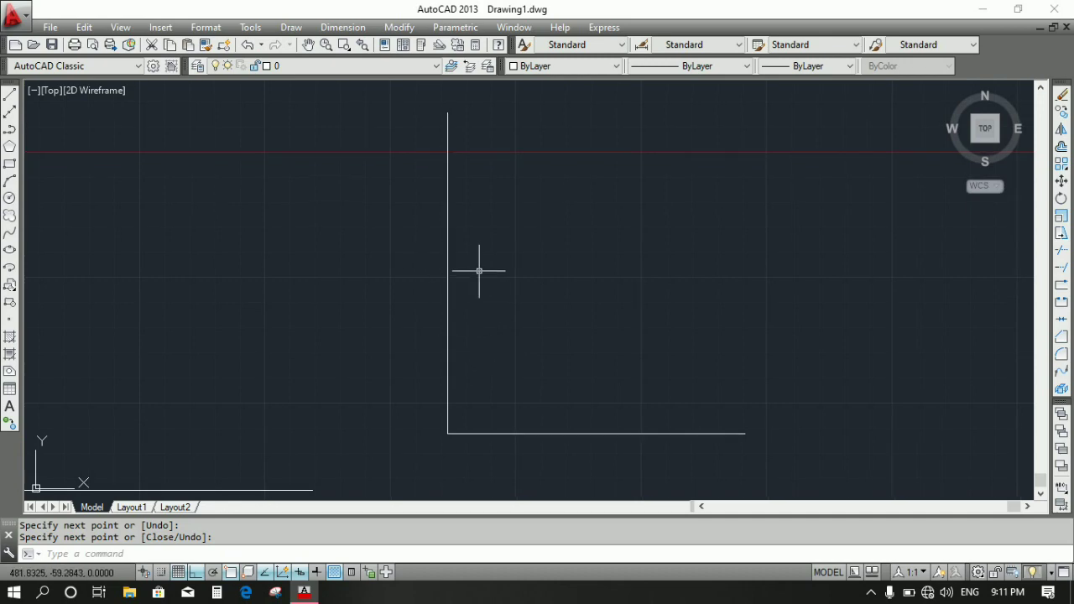
# Select only the new L-shape's vertical line and bring up its edit commands.
pyautogui.click(492, 199)
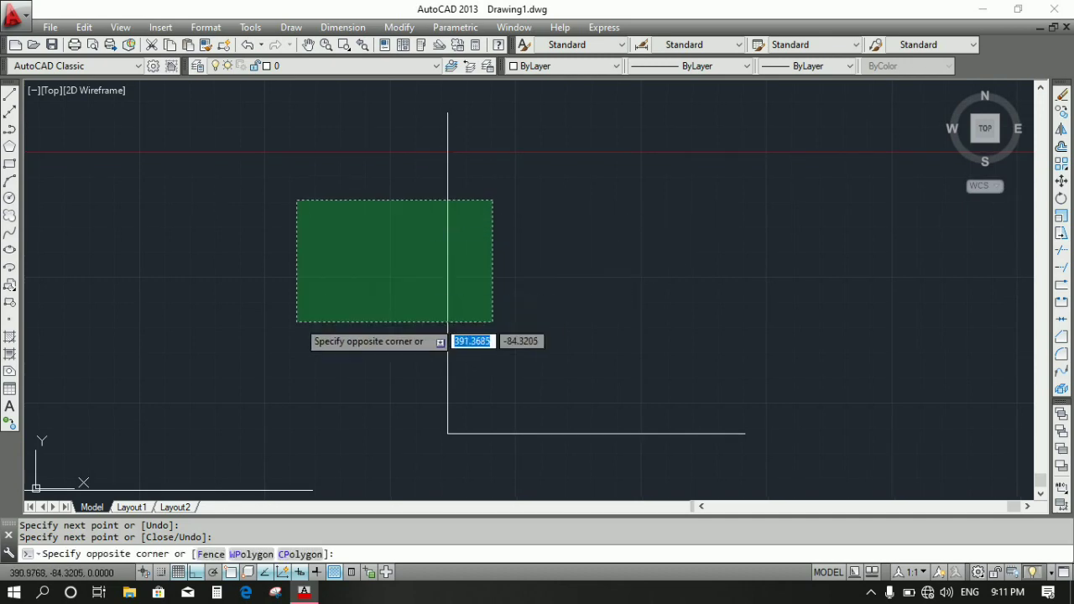
pyautogui.click(559, 230)
pyautogui.click(558, 228)
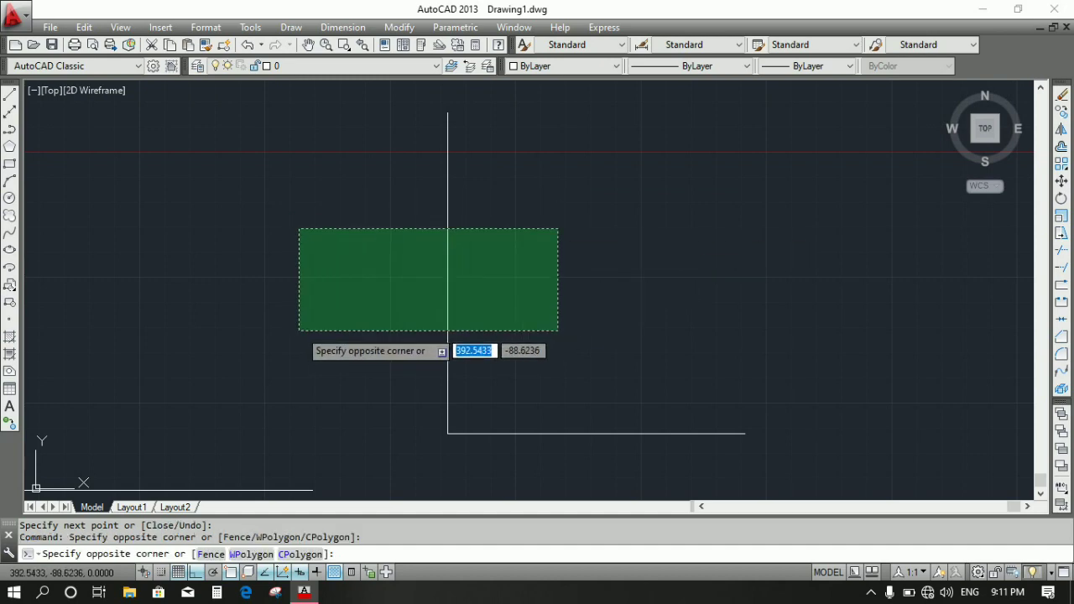
pyautogui.click(621, 222)
pyautogui.click(535, 222)
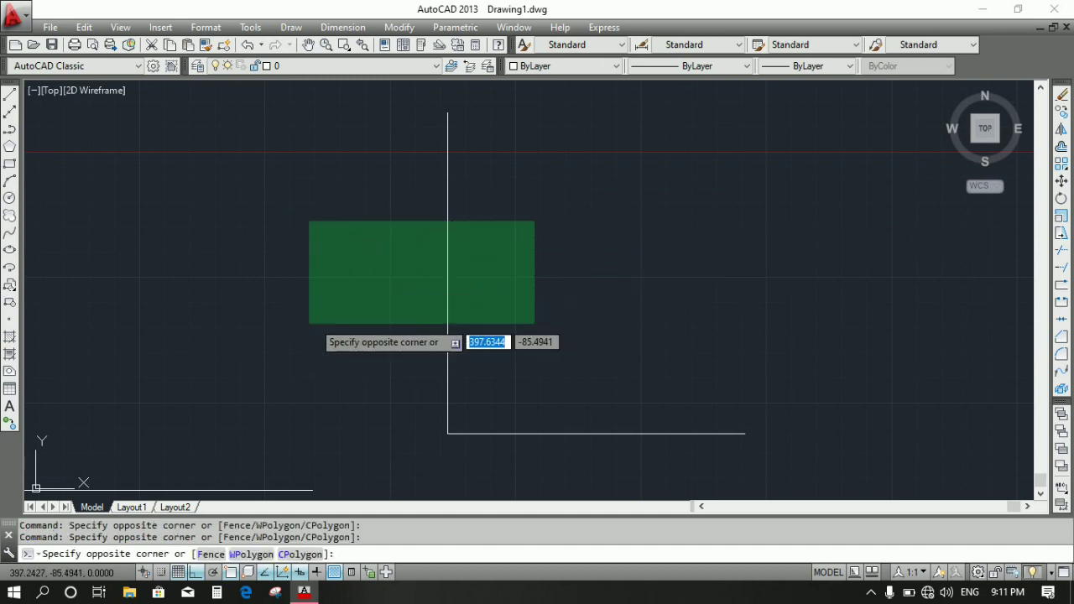
pyautogui.click(309, 323)
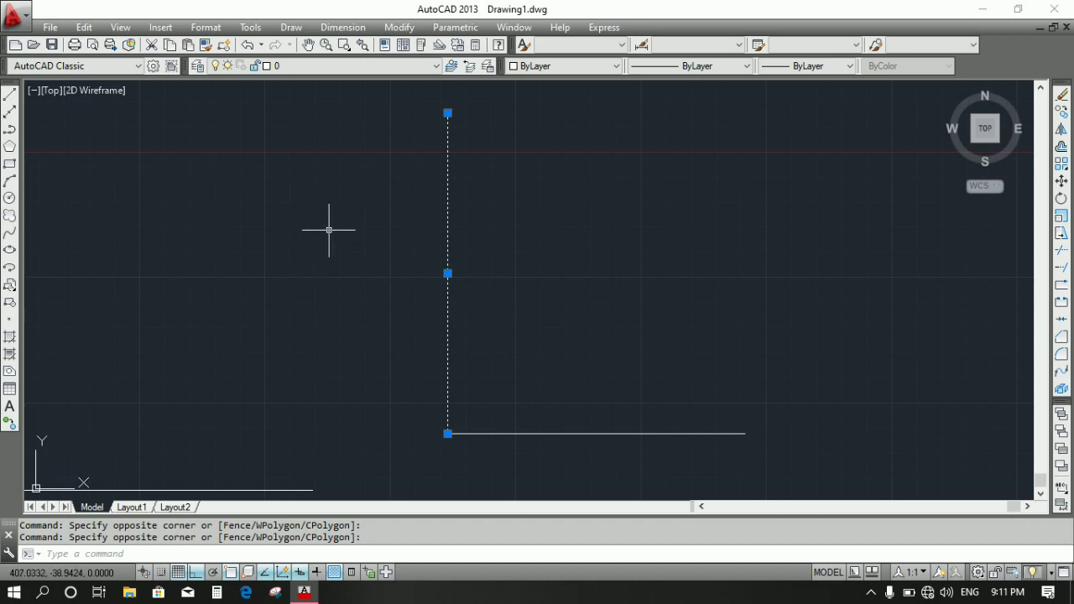
pyautogui.rightClick(329, 229)
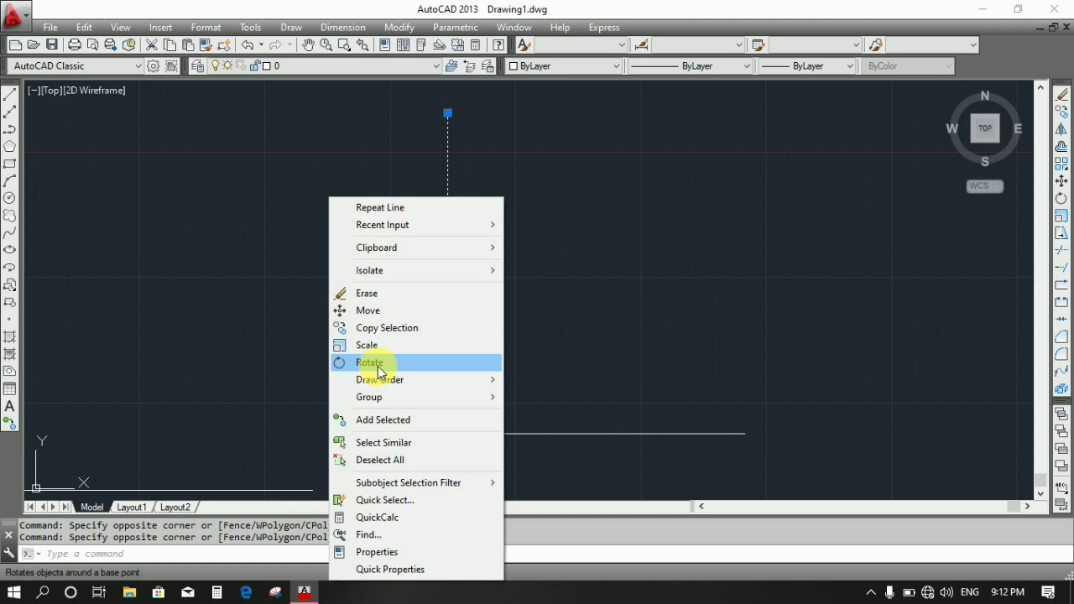
# Rotate the vertical line 30° about the corner endpoint so it leans left.
pyautogui.click(377, 366)
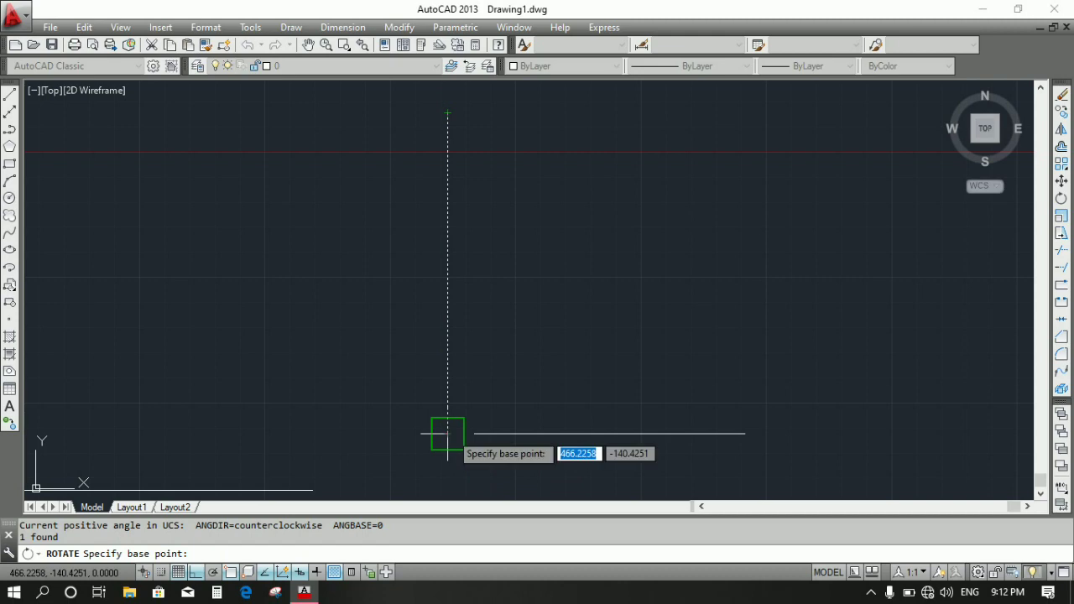
pyautogui.click(447, 434)
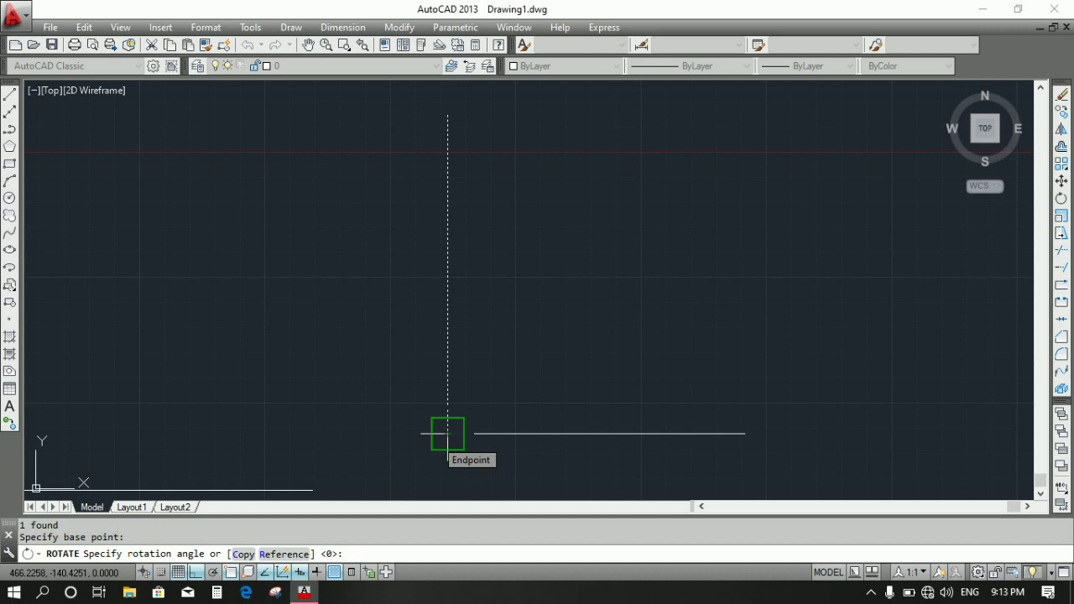
pyautogui.write('30')
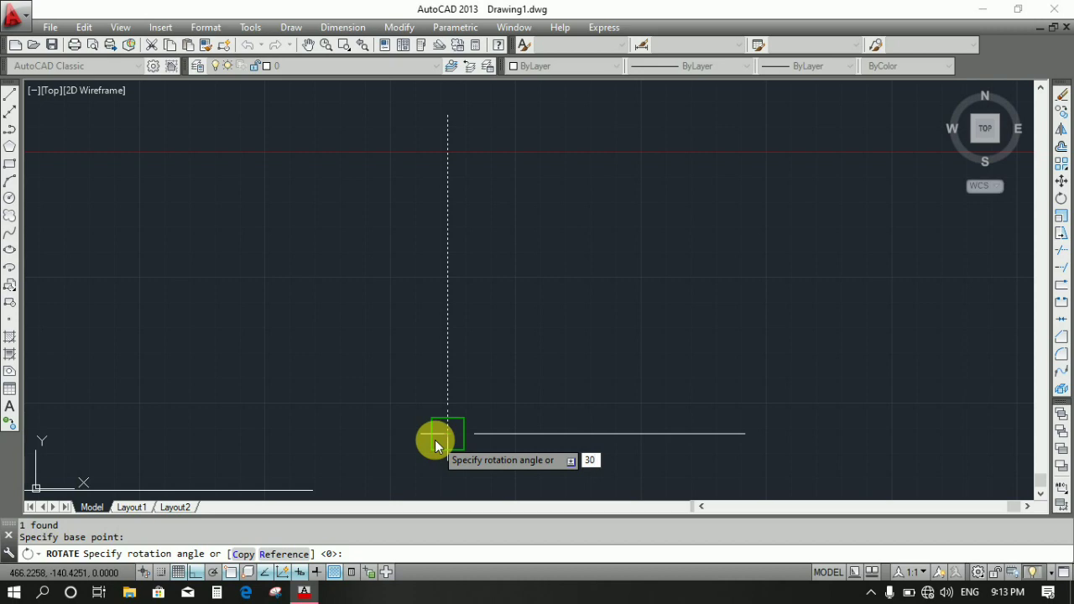
pyautogui.press('Return')
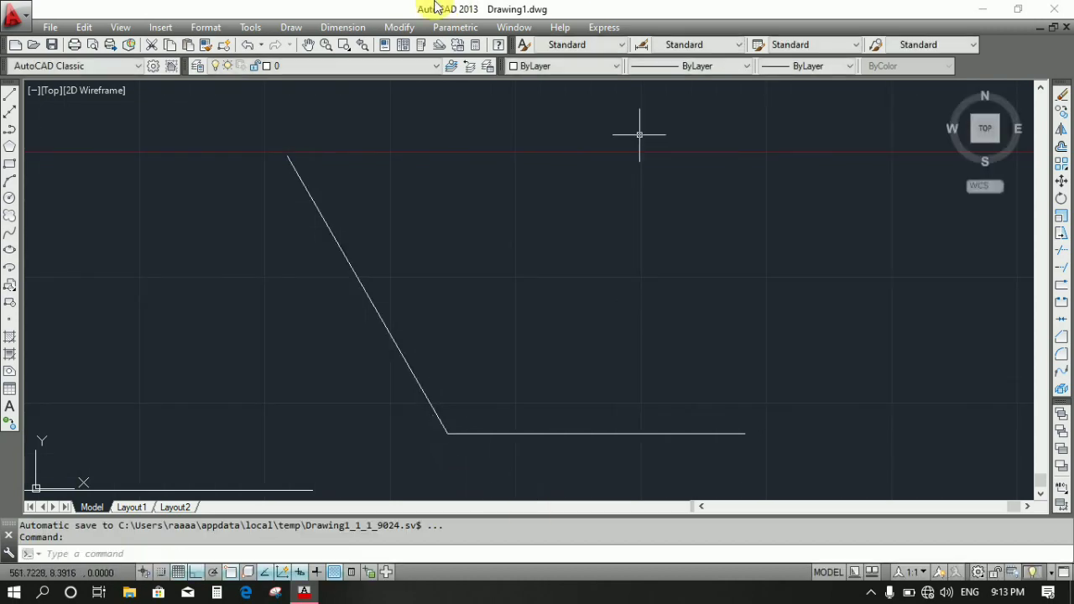
pyautogui.click(342, 27)
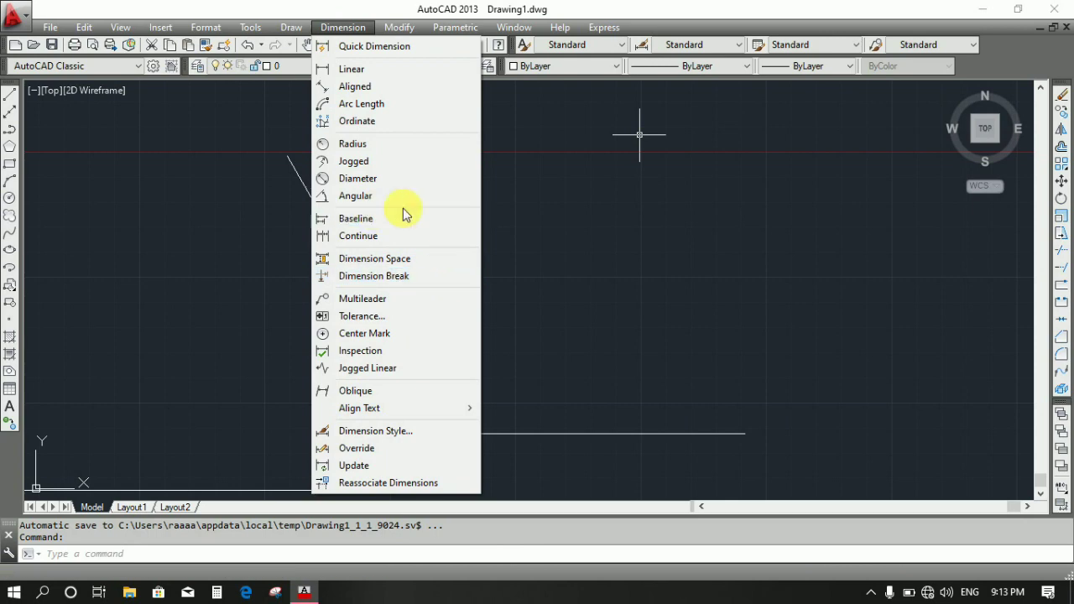
# Add a 120° angular dimension between the slanted line and the horizontal line.
pyautogui.click(374, 196)
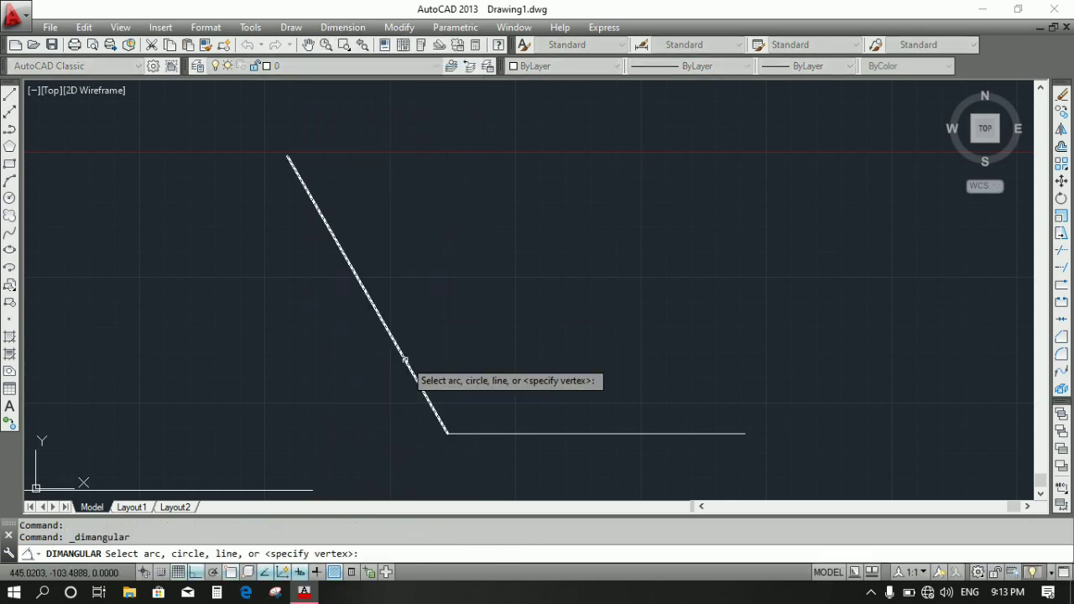
pyautogui.click(405, 361)
pyautogui.click(532, 434)
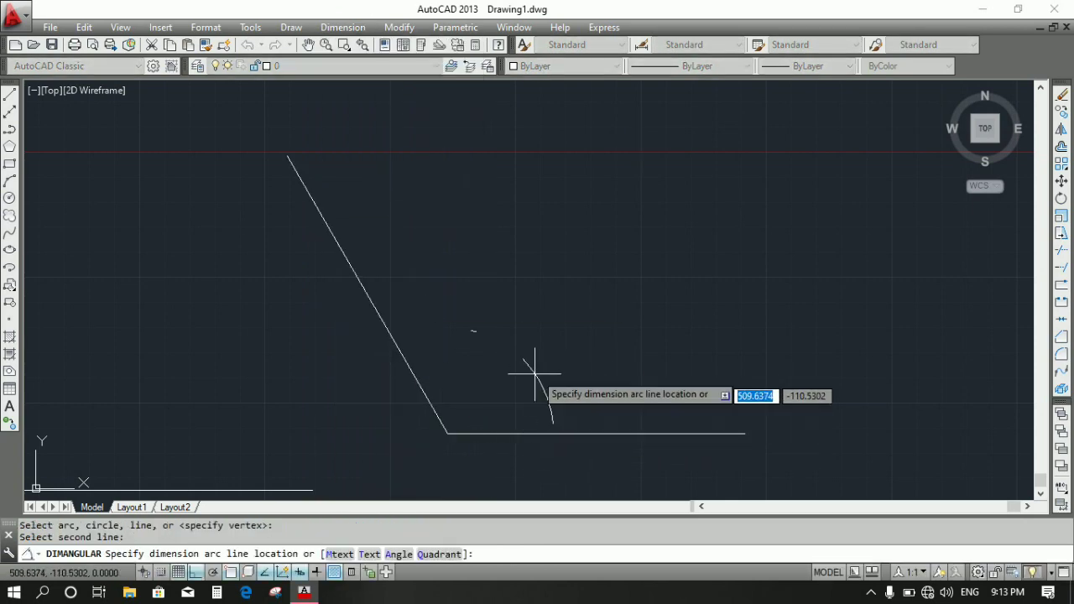
pyautogui.click(547, 353)
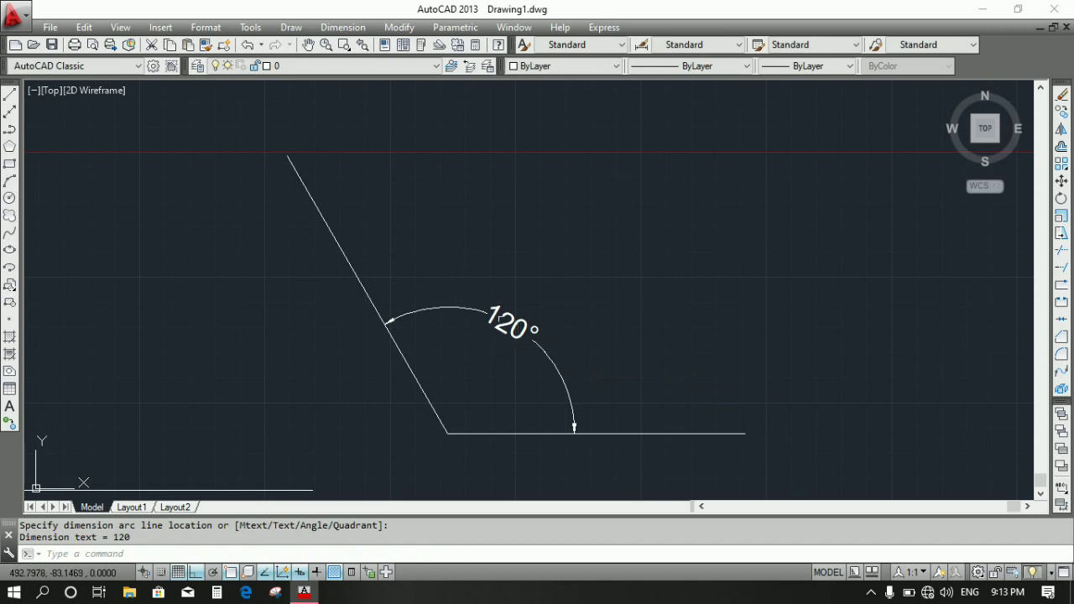
pyautogui.moveTo(573, 338); pyautogui.dragTo(362, 314, button='middle')
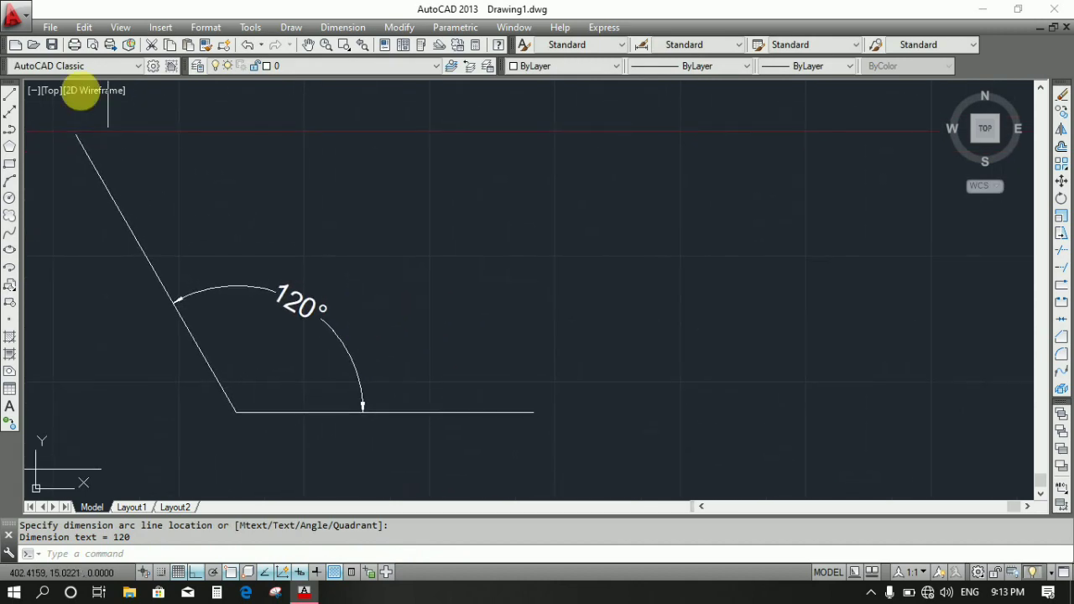
pyautogui.click(10, 95)
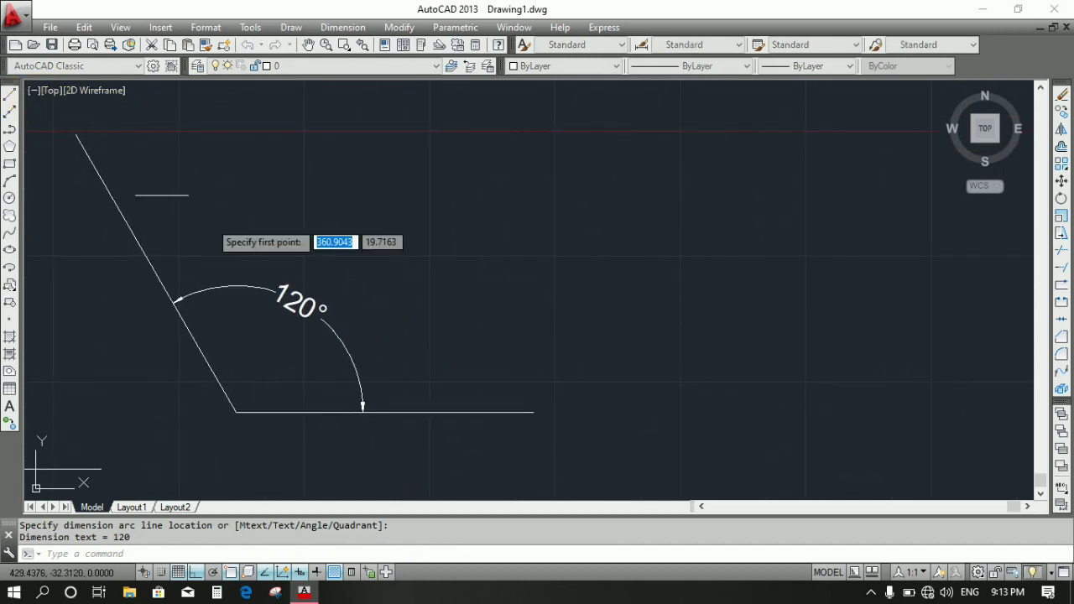
# Draw another L-shaped corner to the right: vertical line down, horizontal line rightward.
pyautogui.click(640, 160)
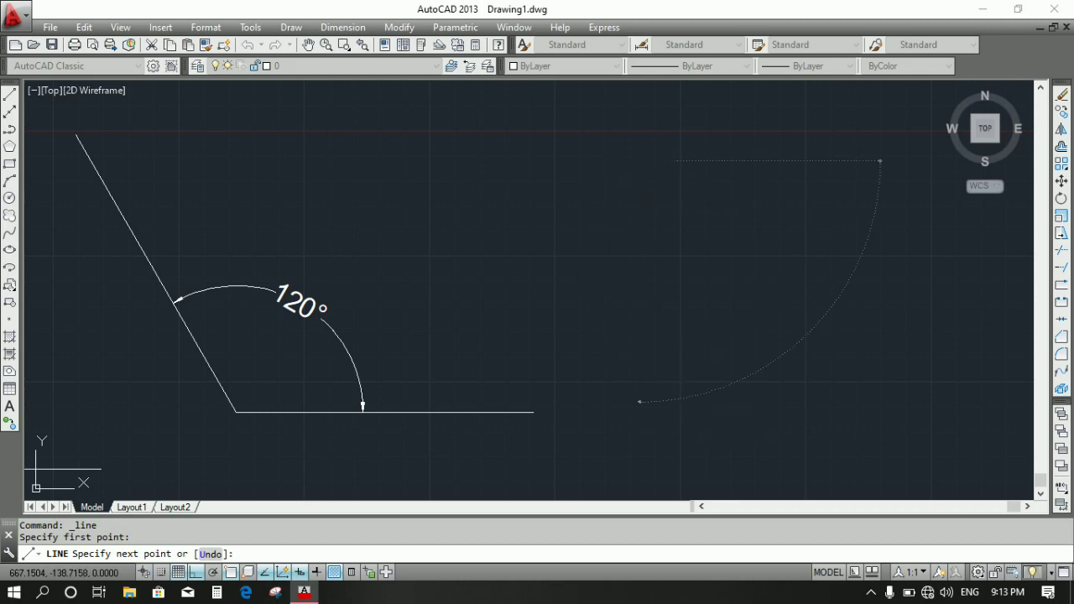
pyautogui.click(639, 409)
pyautogui.click(898, 410)
pyautogui.rightClick(916, 411)
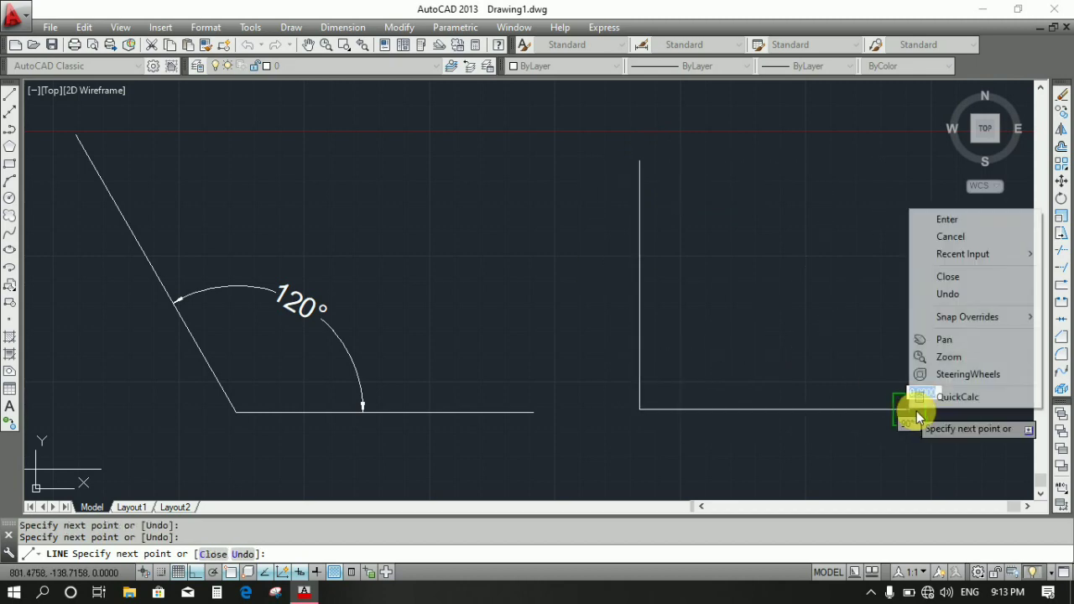
pyautogui.click(947, 218)
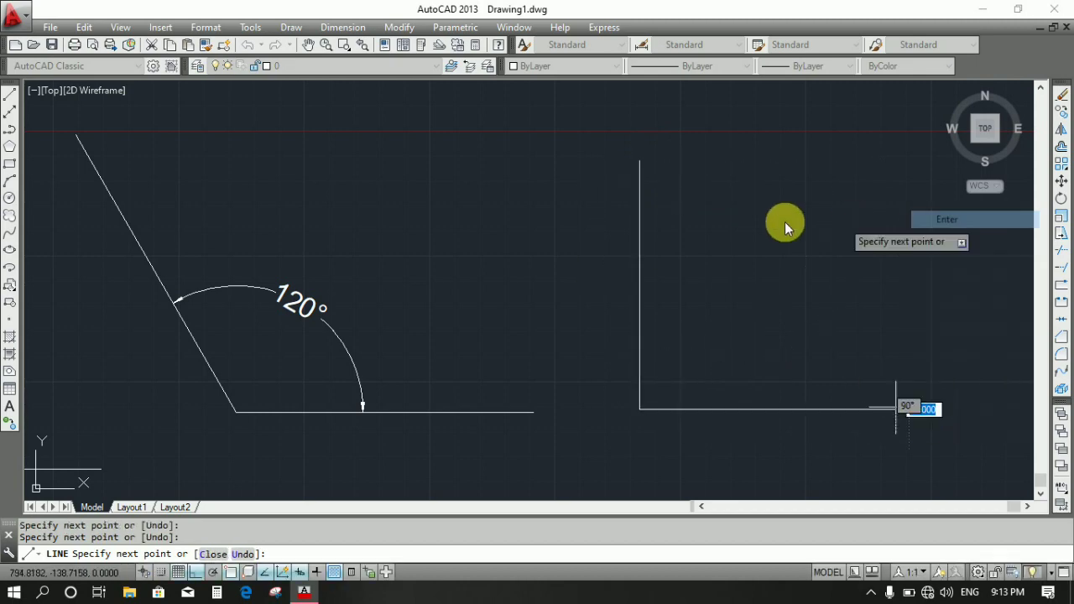
# Rotate the new vertical line -45° about its corner so it leans right.
pyautogui.click(700, 216)
pyautogui.click(557, 263)
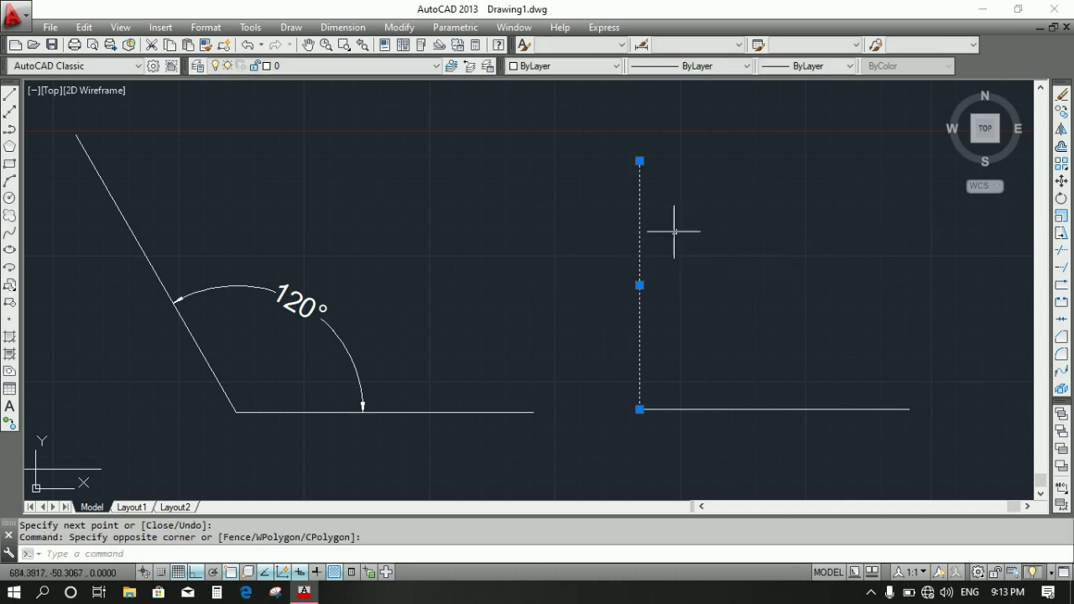
pyautogui.rightClick(696, 198)
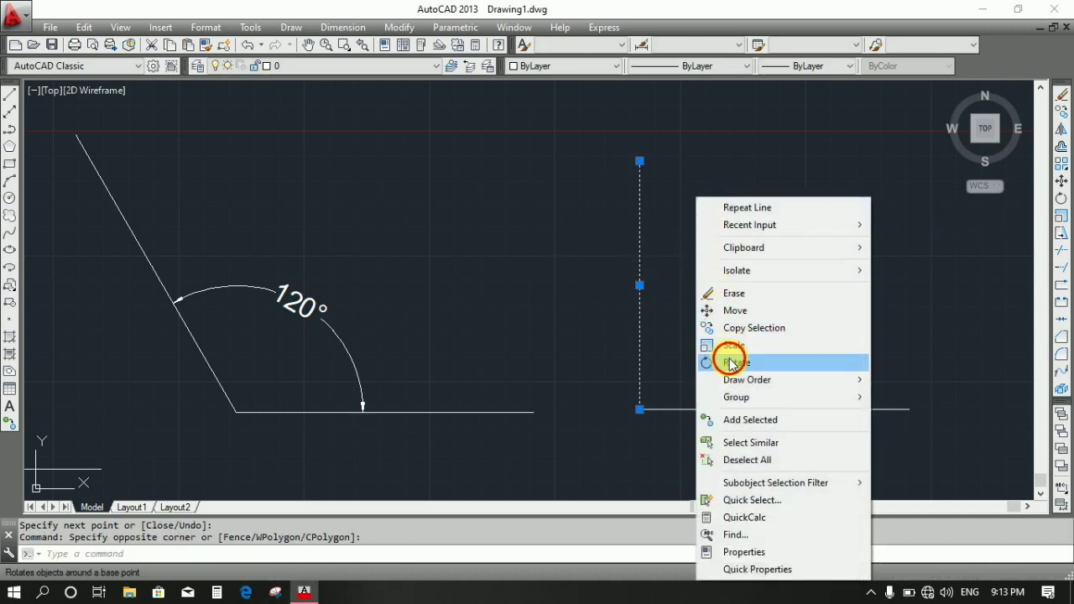
pyautogui.click(732, 362)
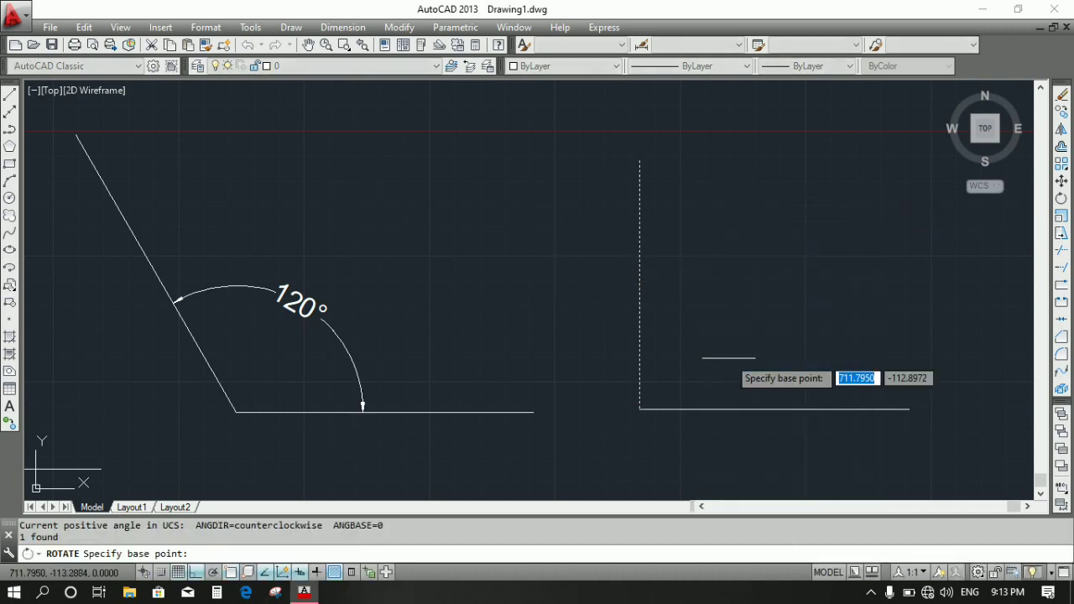
pyautogui.click(640, 409)
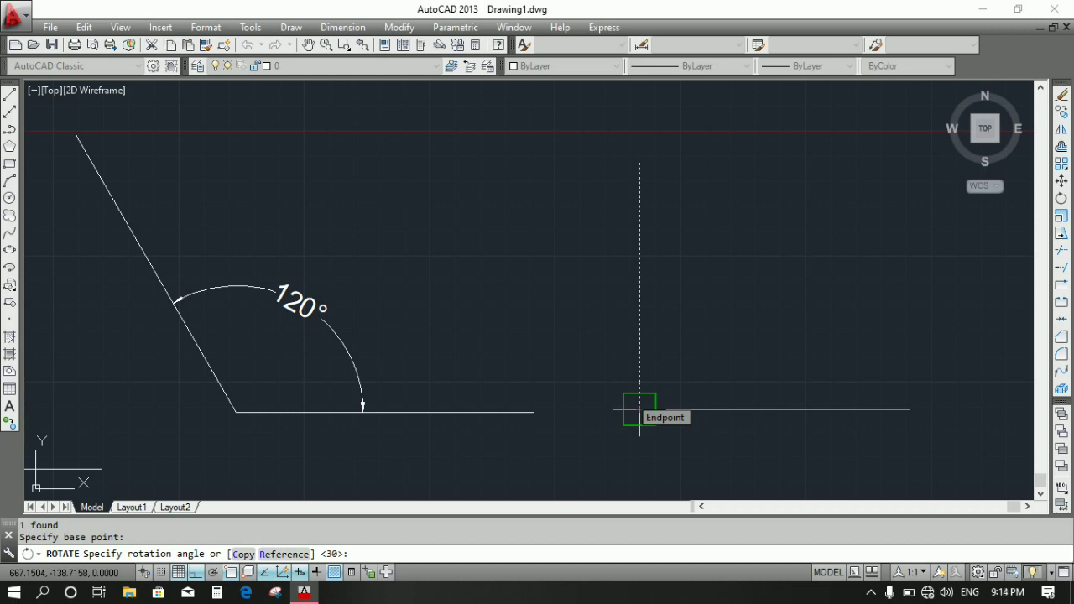
pyautogui.write('-')
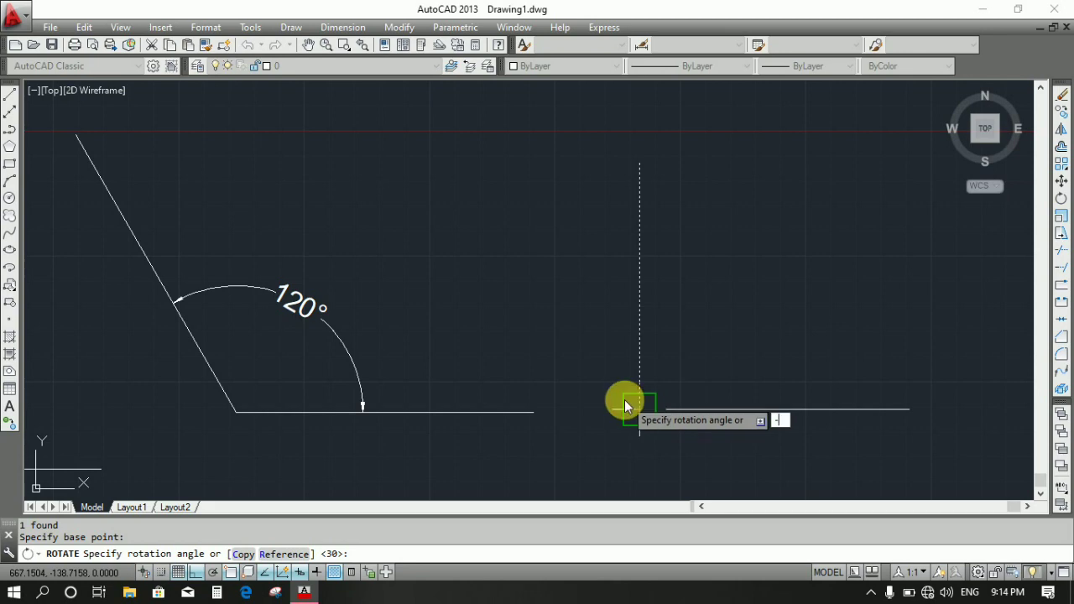
pyautogui.write('45')
pyautogui.press('Return')
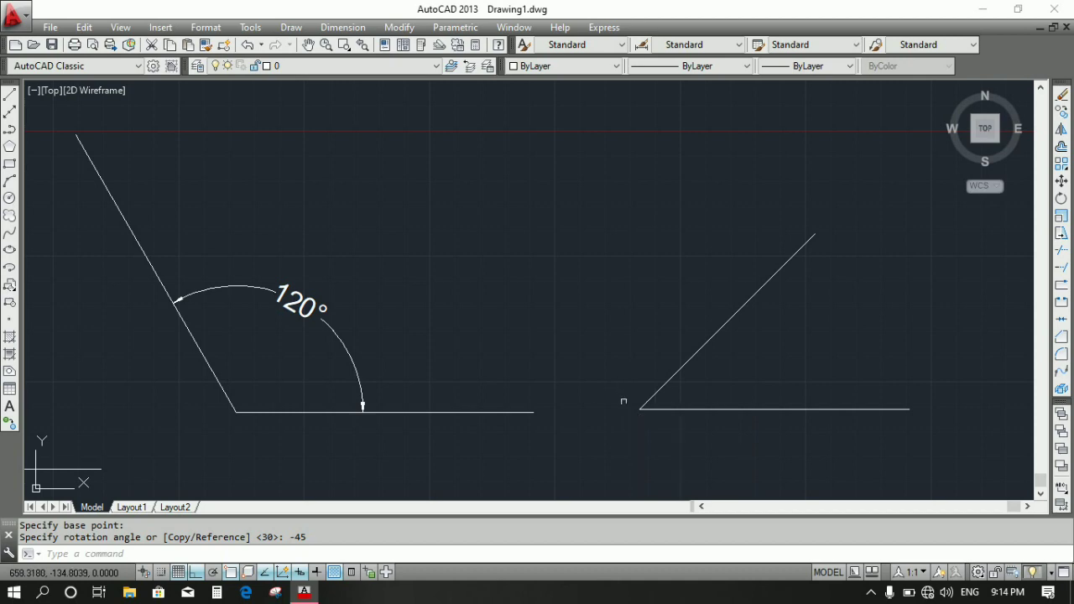
# Frame both figures and regenerate the whole drawing with View > Regen All.
pyautogui.scroll(-2, 651, 391)
pyautogui.moveTo(636, 356)
pyautogui.mouseDown(button='middle')
pyautogui.moveTo(560, 252)
pyautogui.moveTo(619, 300)
pyautogui.mouseUp(button='middle')
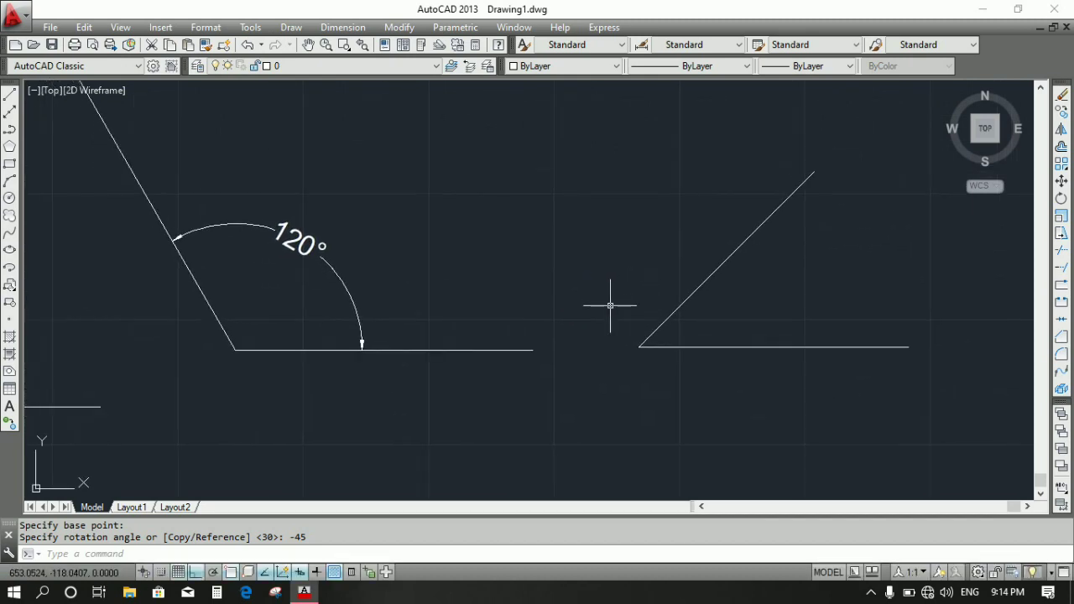
pyautogui.scroll(-2, 610, 306)
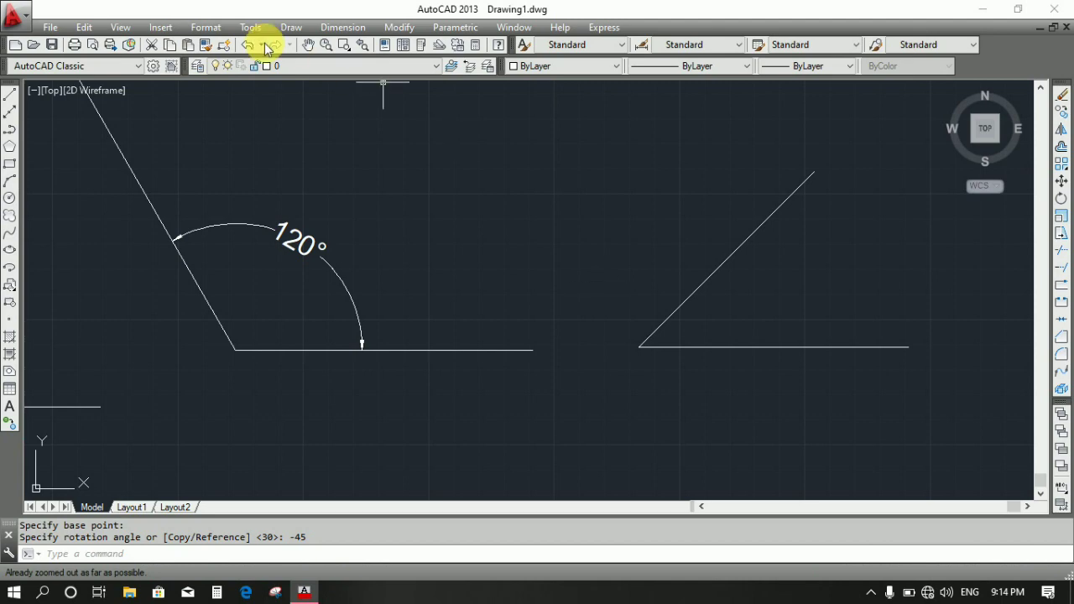
pyautogui.click(120, 27)
pyautogui.click(144, 80)
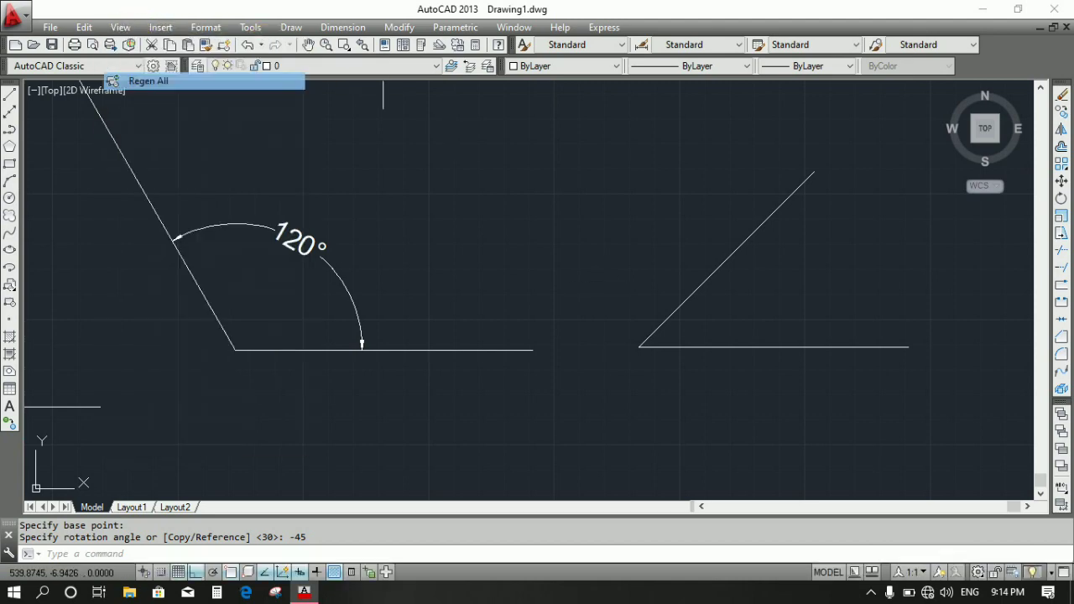
pyautogui.scroll(-3, 318, 211)
pyautogui.scroll(-3, 361, 159)
pyautogui.scroll(4, 444, 201)
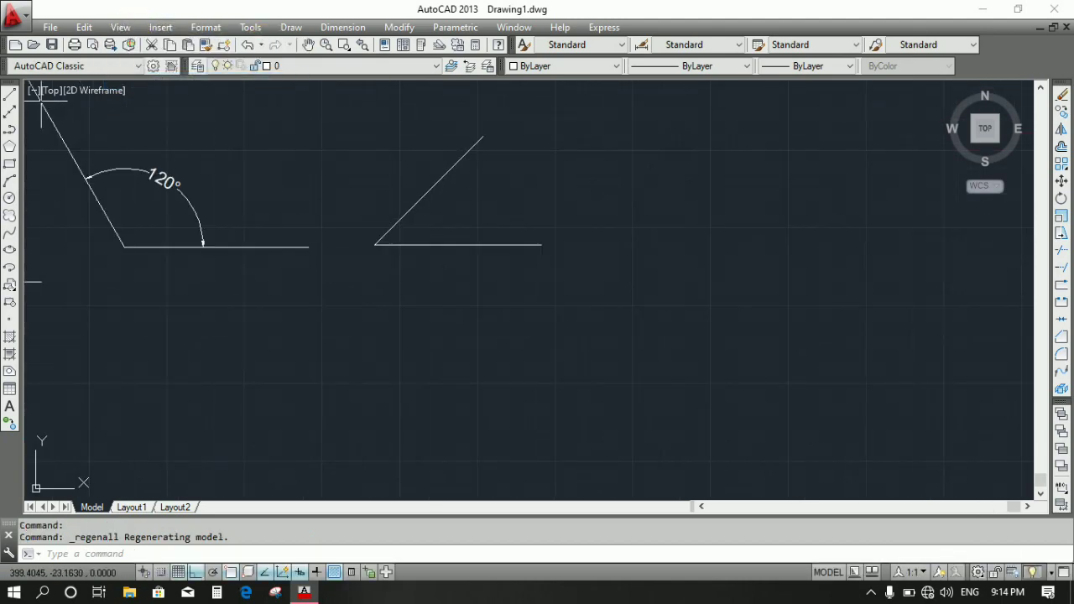
pyautogui.click(11, 95)
# Draw a horizontal line below the existing figures.
pyautogui.click(419, 345)
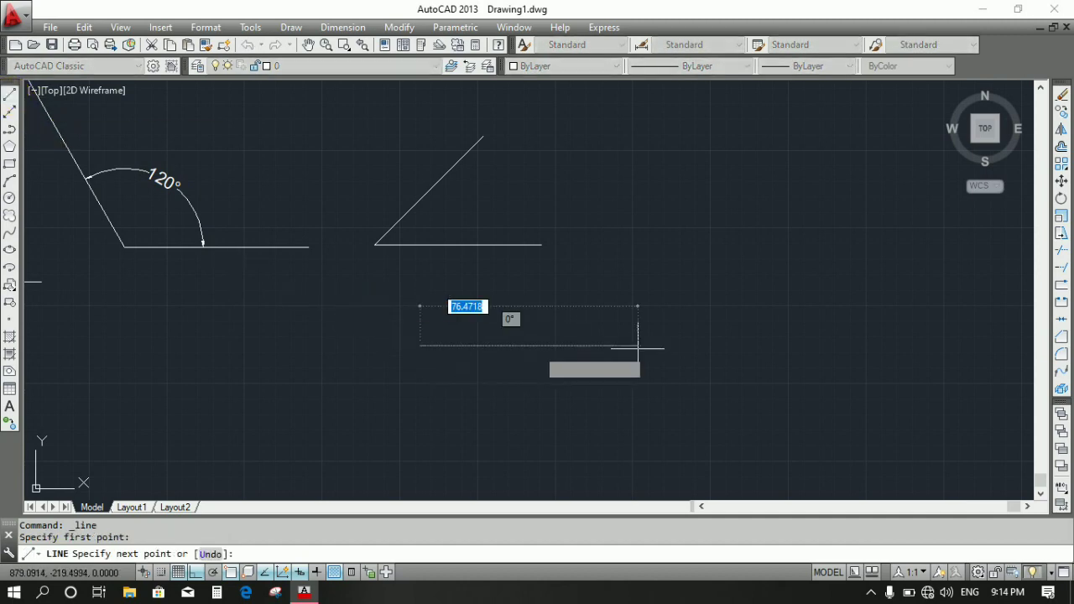
pyautogui.click(681, 355)
pyautogui.rightClick(682, 354)
pyautogui.click(698, 361)
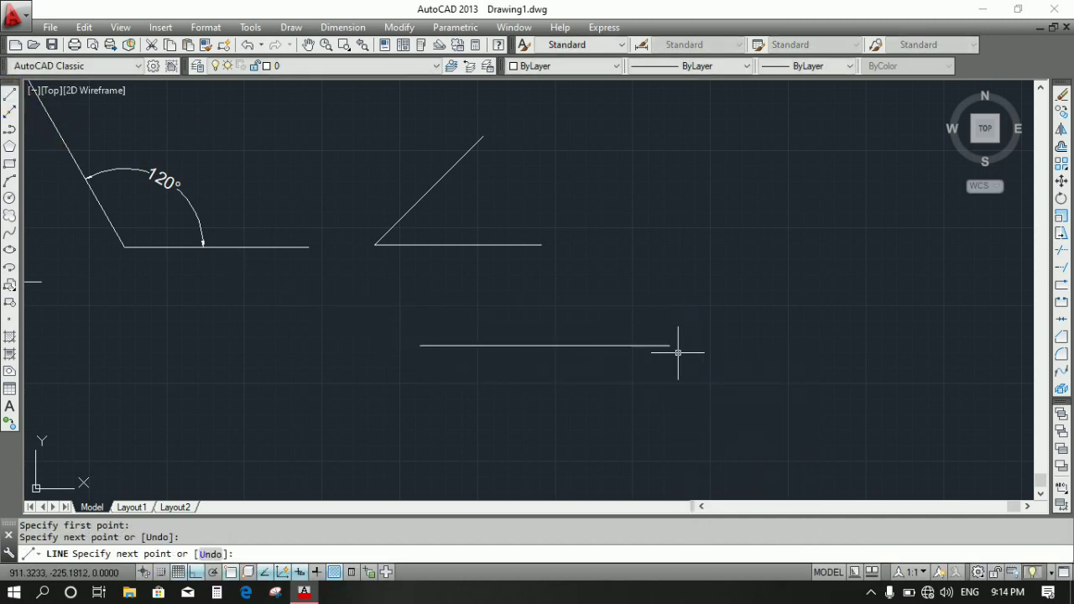
pyautogui.scroll(2, 613, 336)
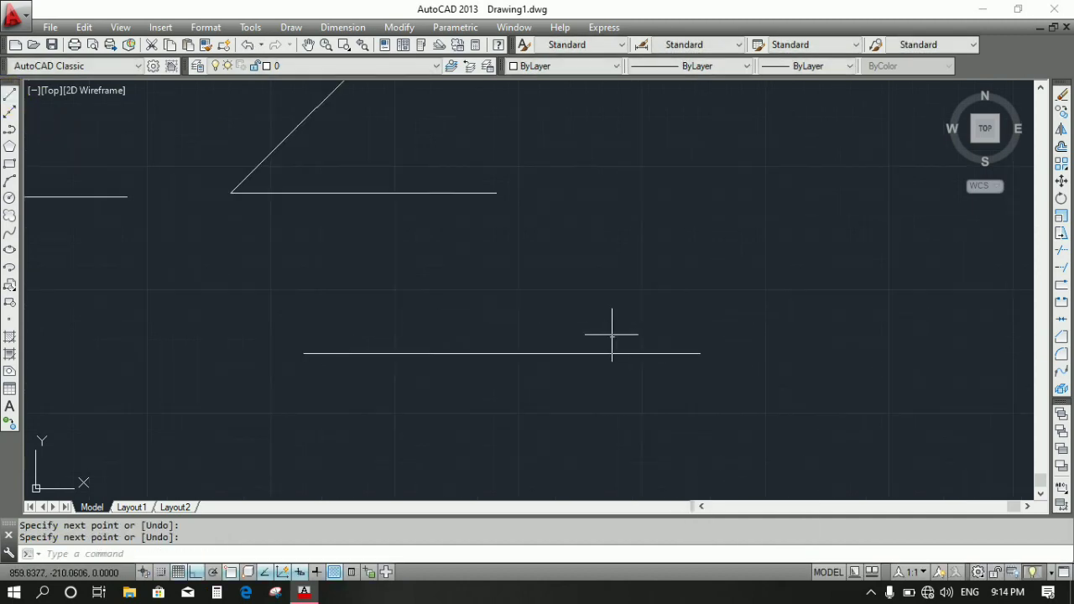
# Draw a second line overlapping it from its left end to its right end.
pyautogui.click(11, 97)
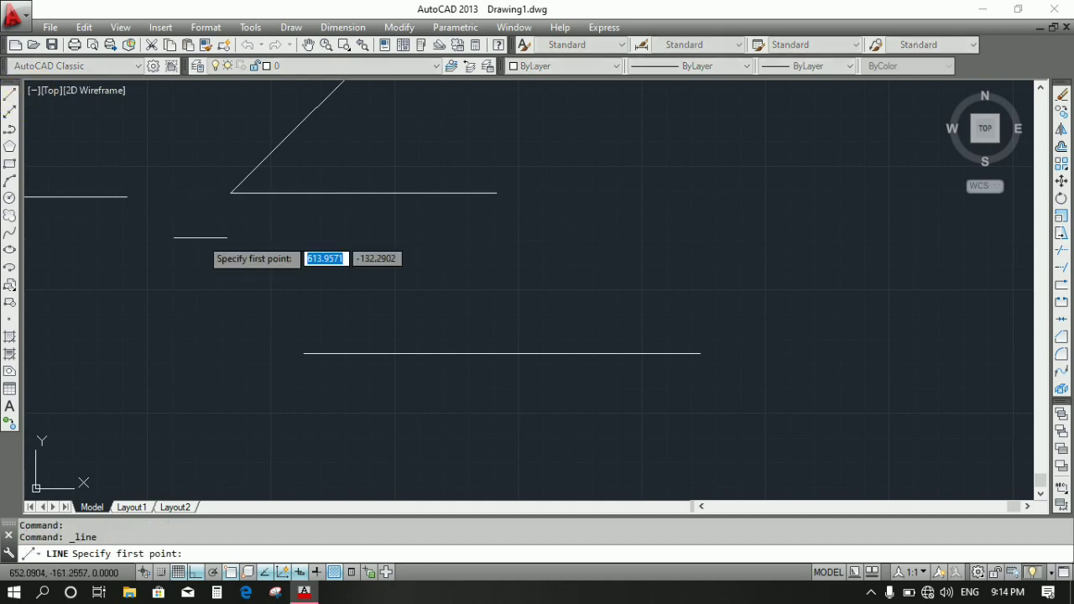
pyautogui.click(303, 353)
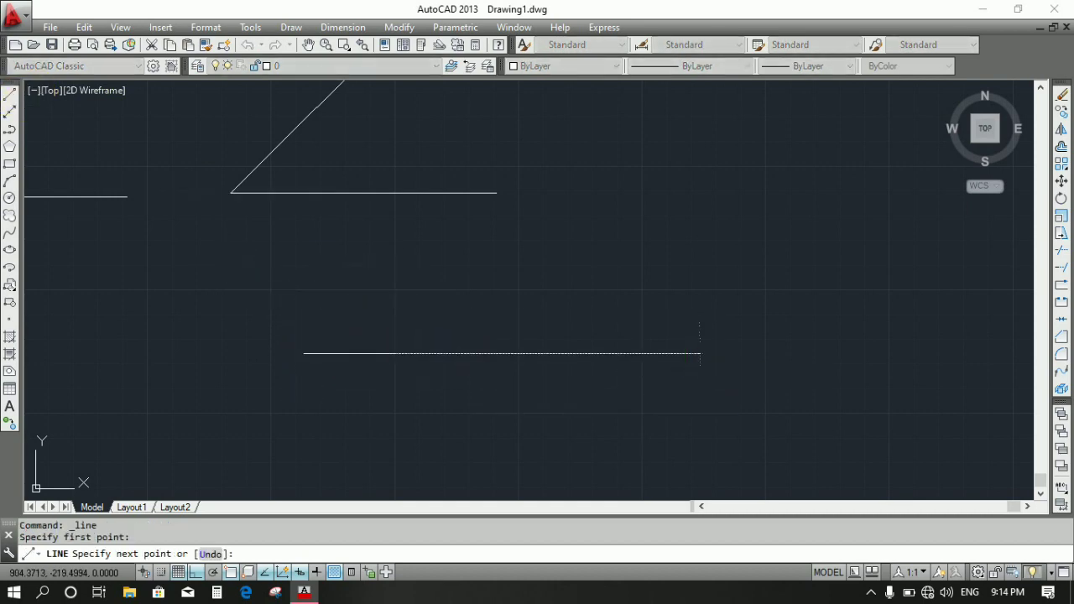
pyautogui.click(699, 353)
pyautogui.rightClick(701, 355)
pyautogui.click(718, 362)
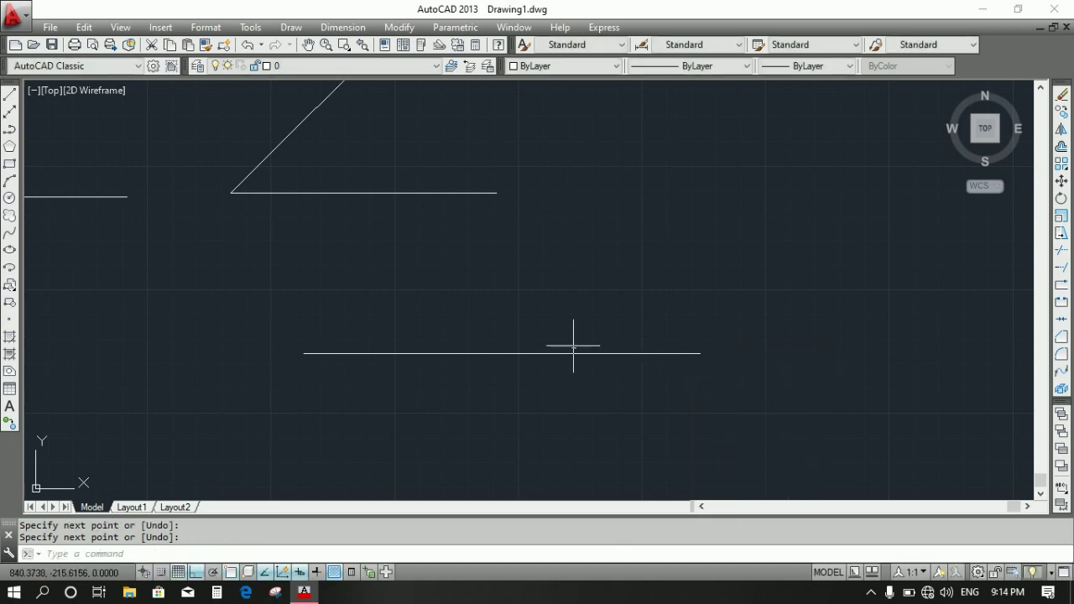
# Select one of the overlapping horizontal lines for rotating.
pyautogui.click(740, 313)
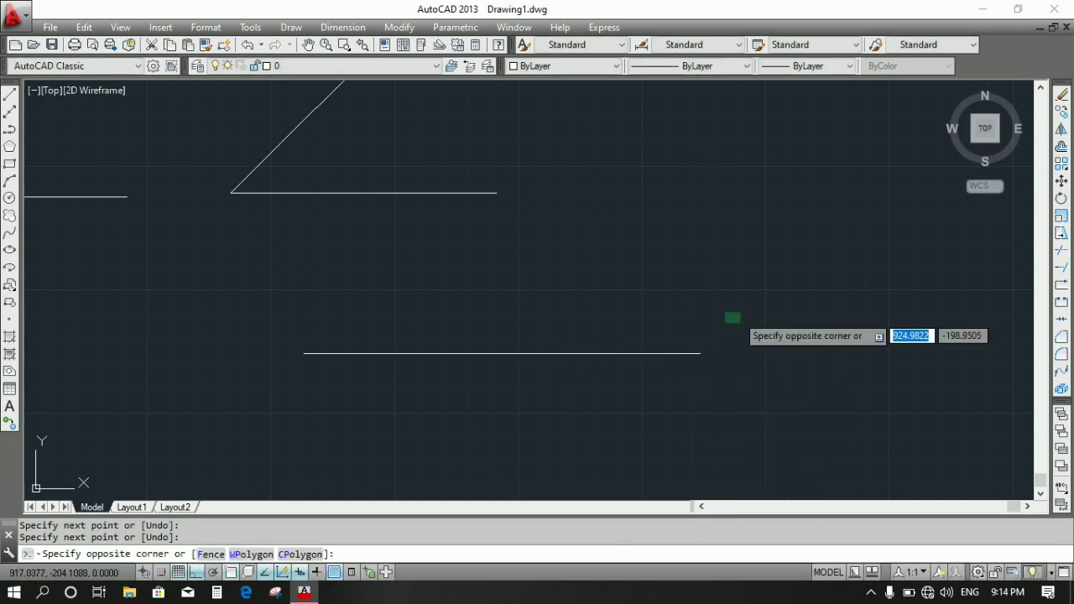
pyautogui.click(577, 394)
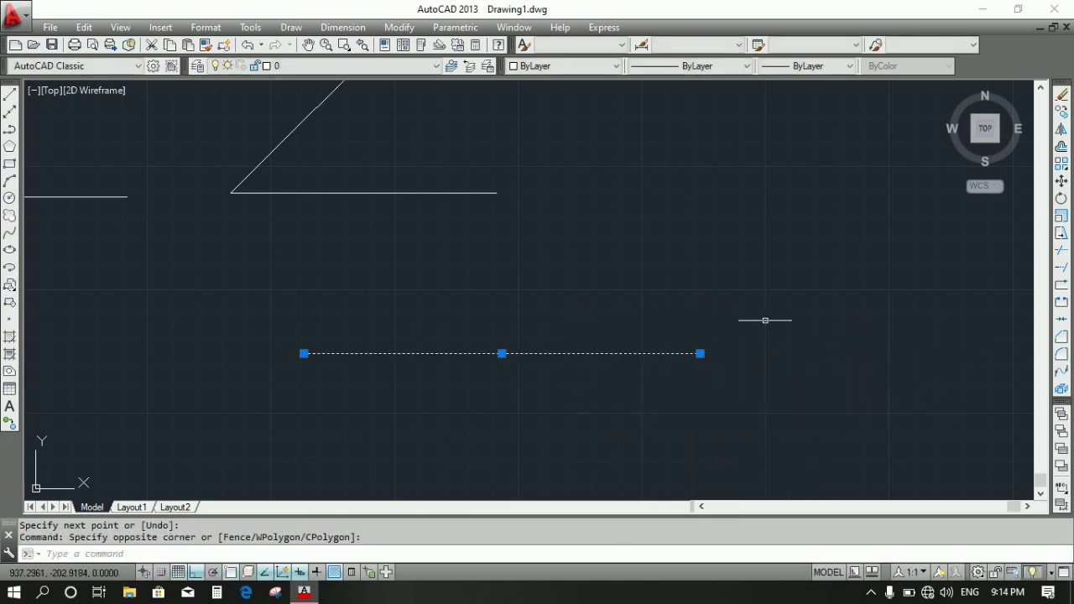
pyautogui.press('Escape')
pyautogui.press('Escape')
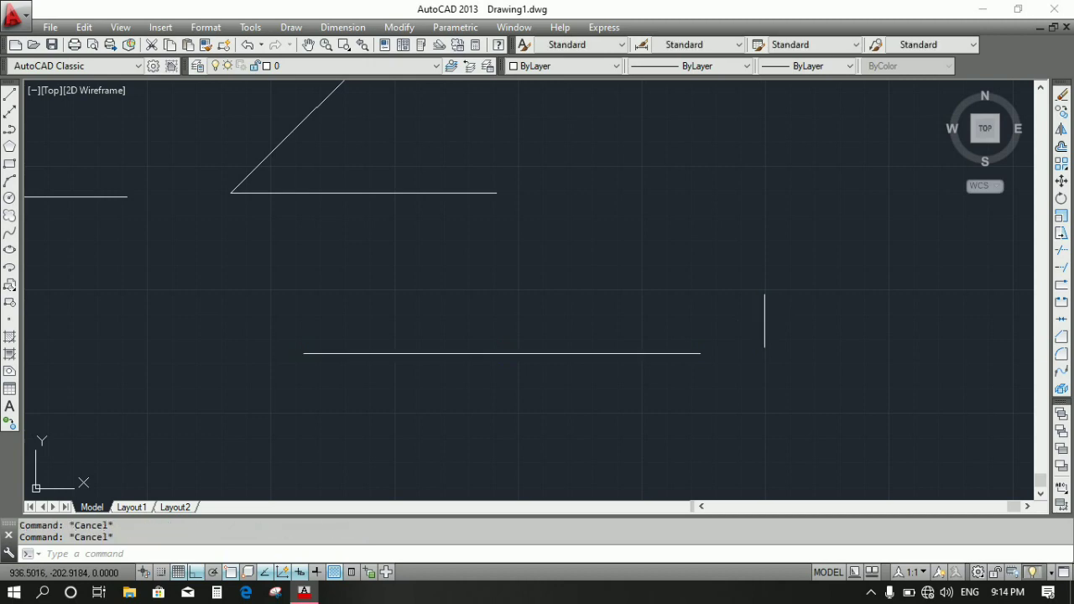
pyautogui.click(618, 353)
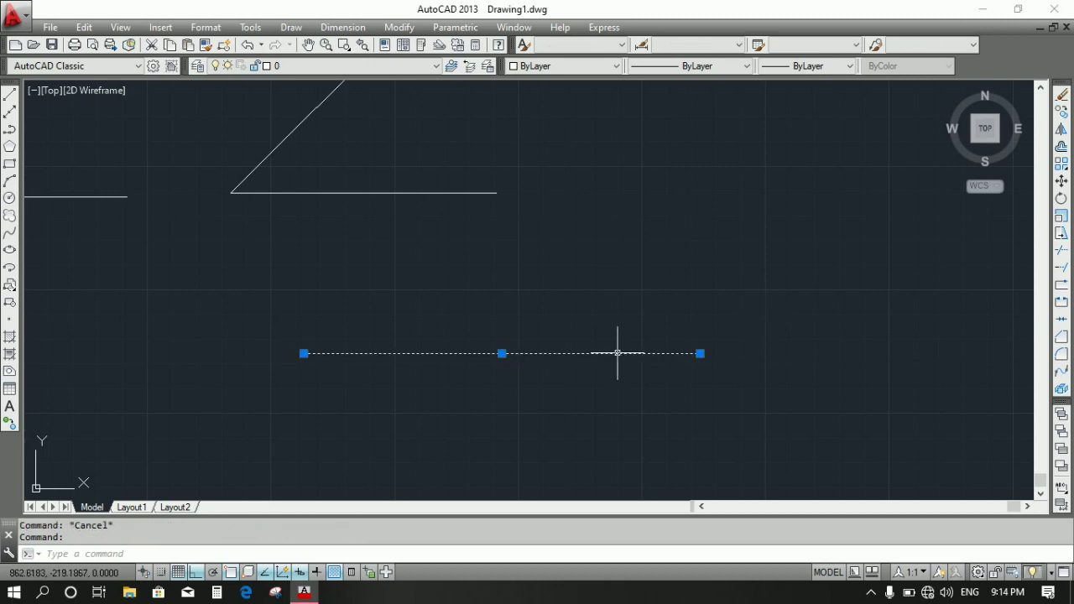
pyautogui.press('Escape')
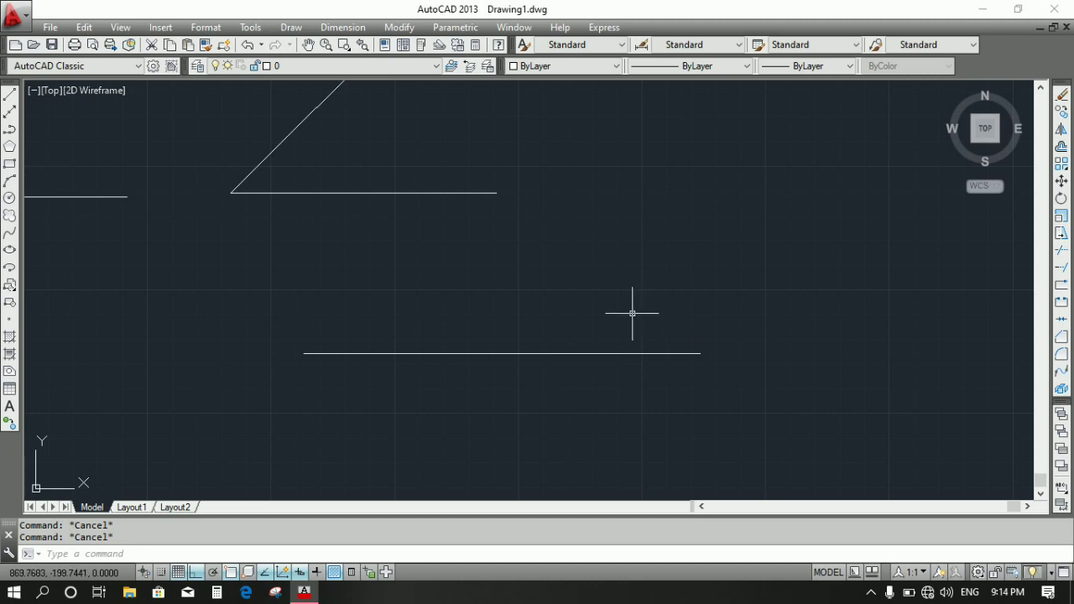
pyautogui.click(606, 352)
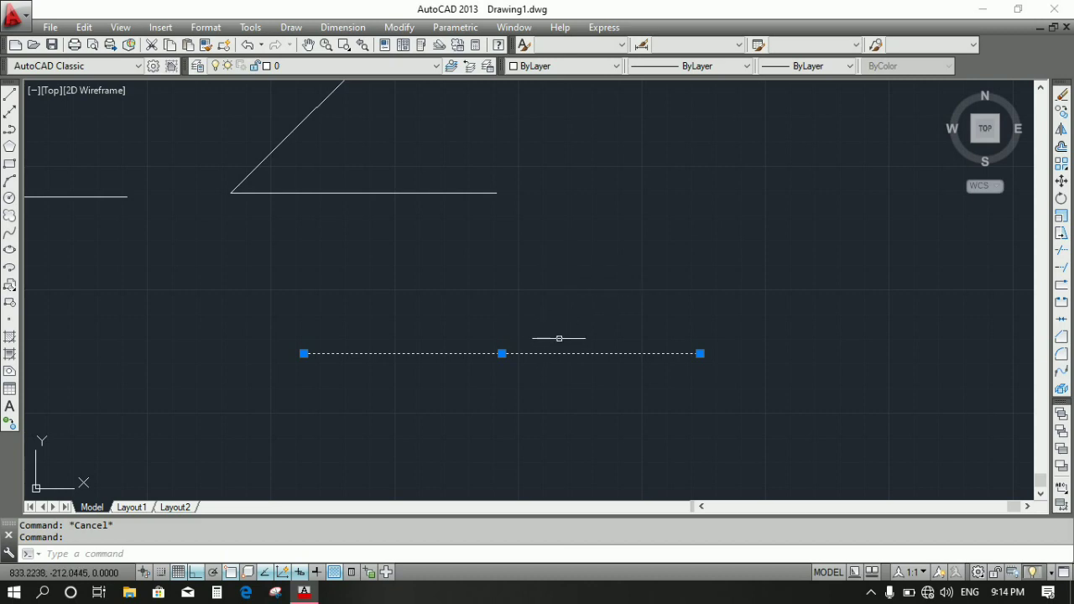
# Rotate the selected line 30° about its left endpoint.
pyautogui.rightClick(573, 259)
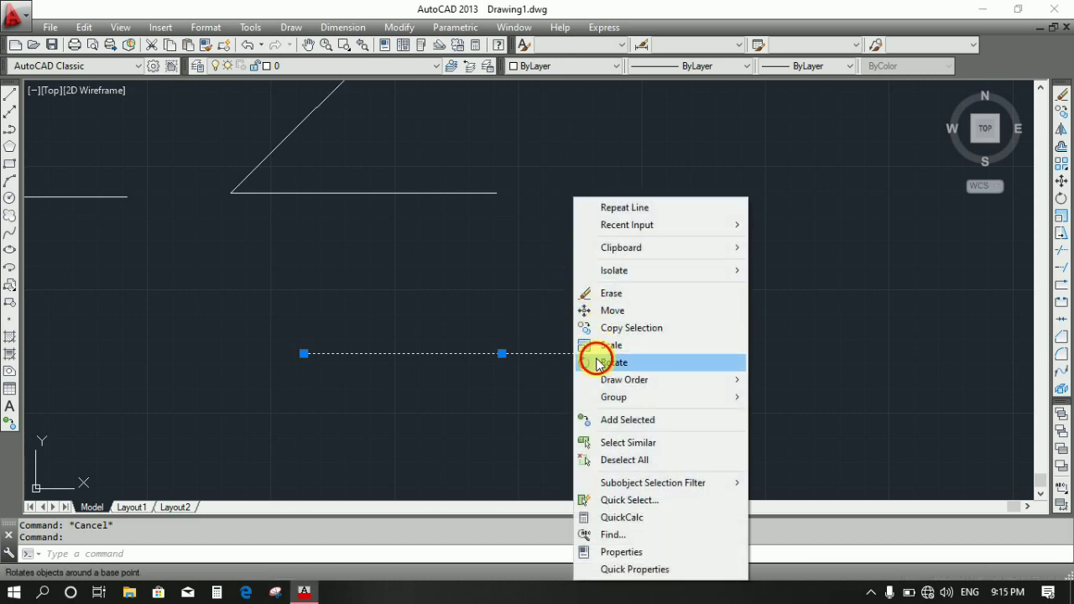
pyautogui.click(589, 362)
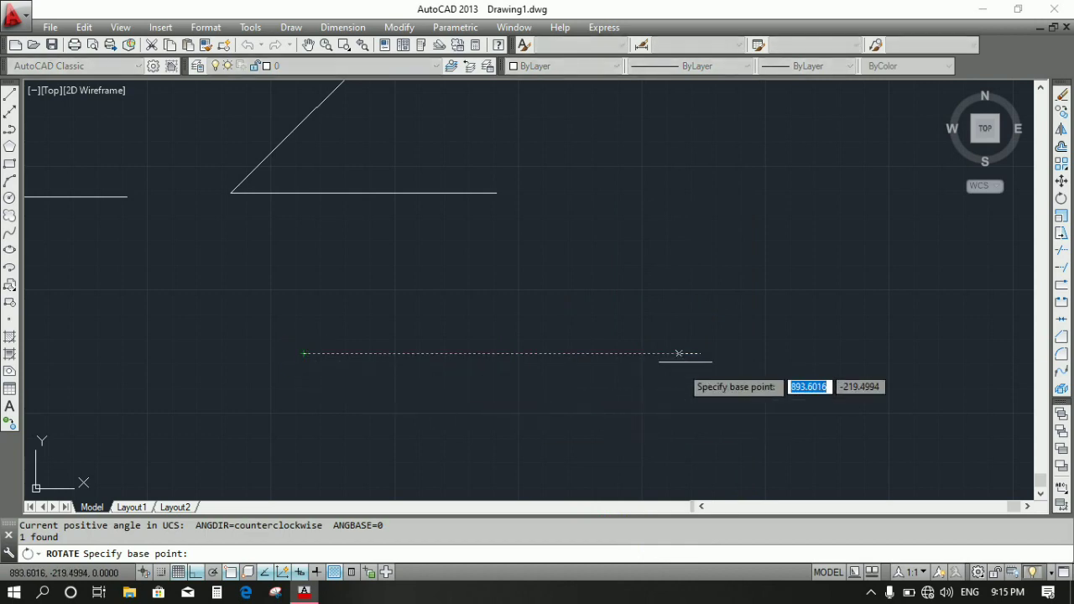
pyautogui.click(304, 353)
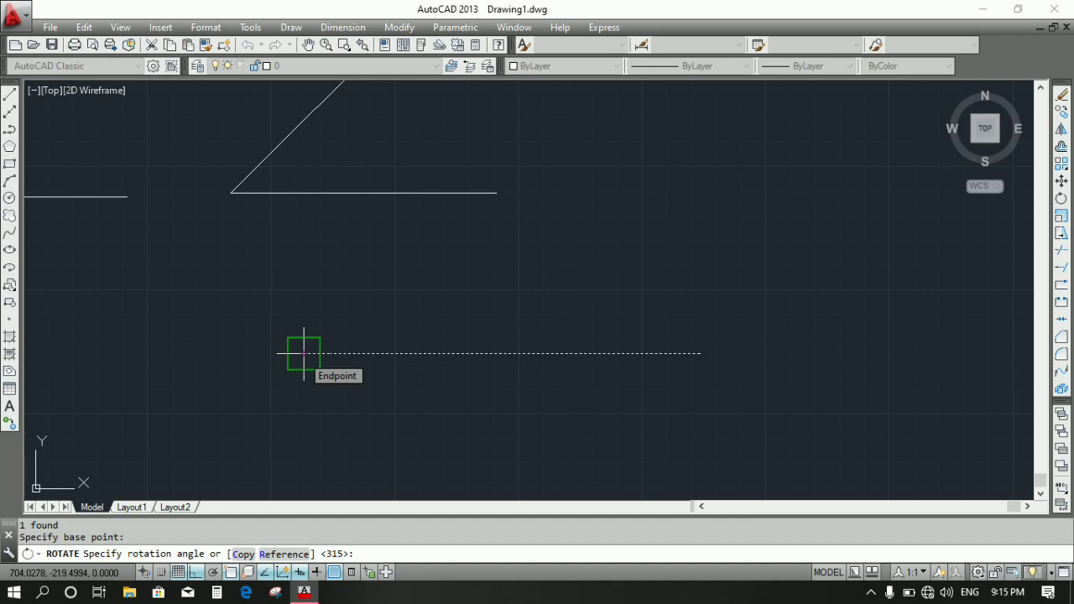
pyautogui.write('30')
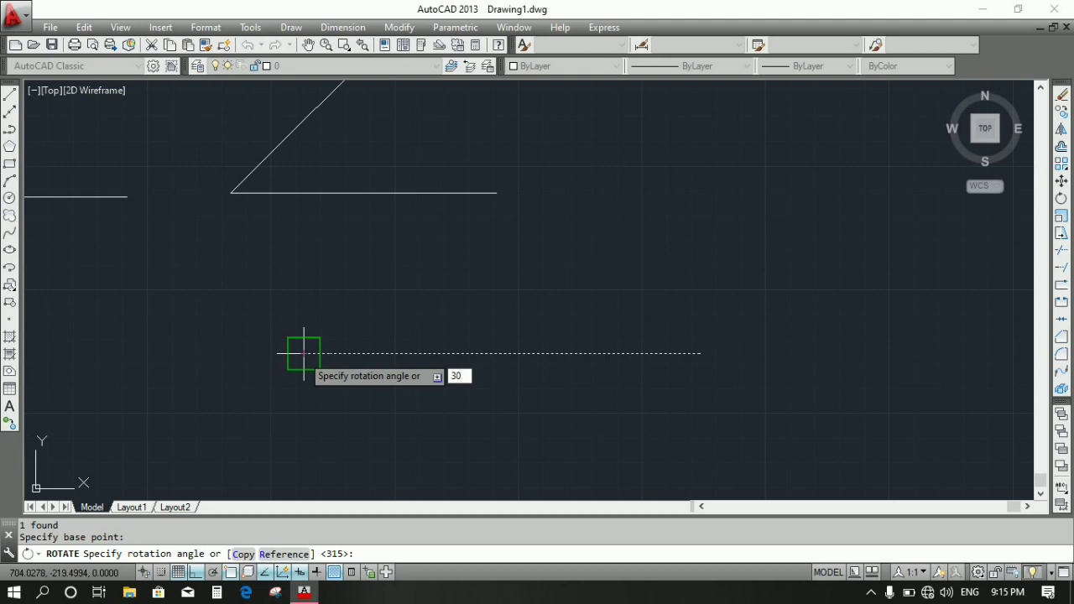
pyautogui.press('Return')
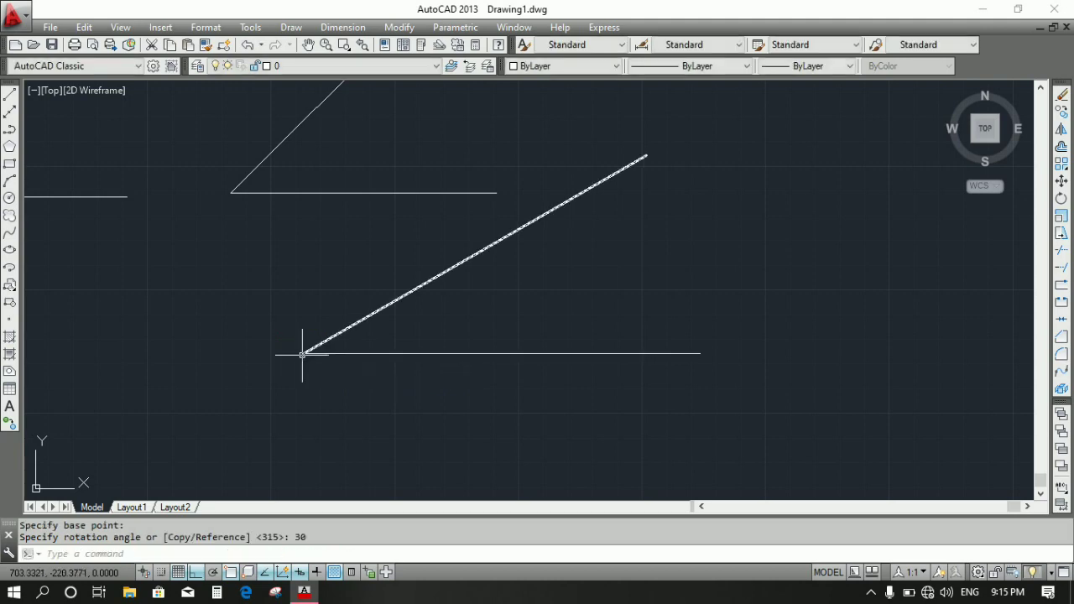
pyautogui.scroll(-2, 390, 384)
# Add a 30° angular dimension between the inclined line and the horizontal base line.
pyautogui.scroll(2, 391, 369)
pyautogui.scroll(2, 394, 357)
pyautogui.click(342, 27)
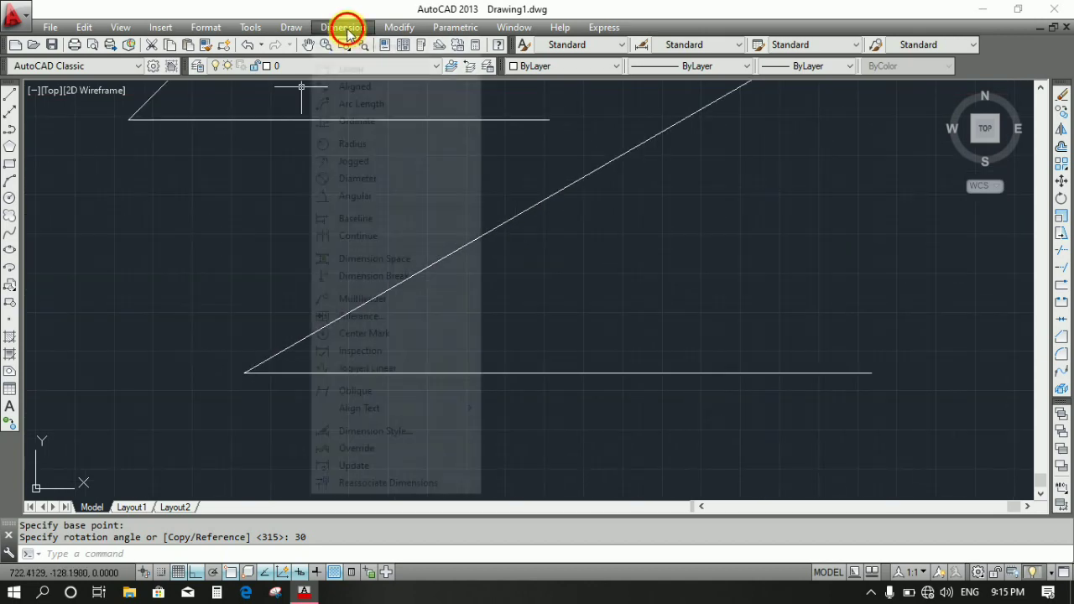
pyautogui.click(377, 198)
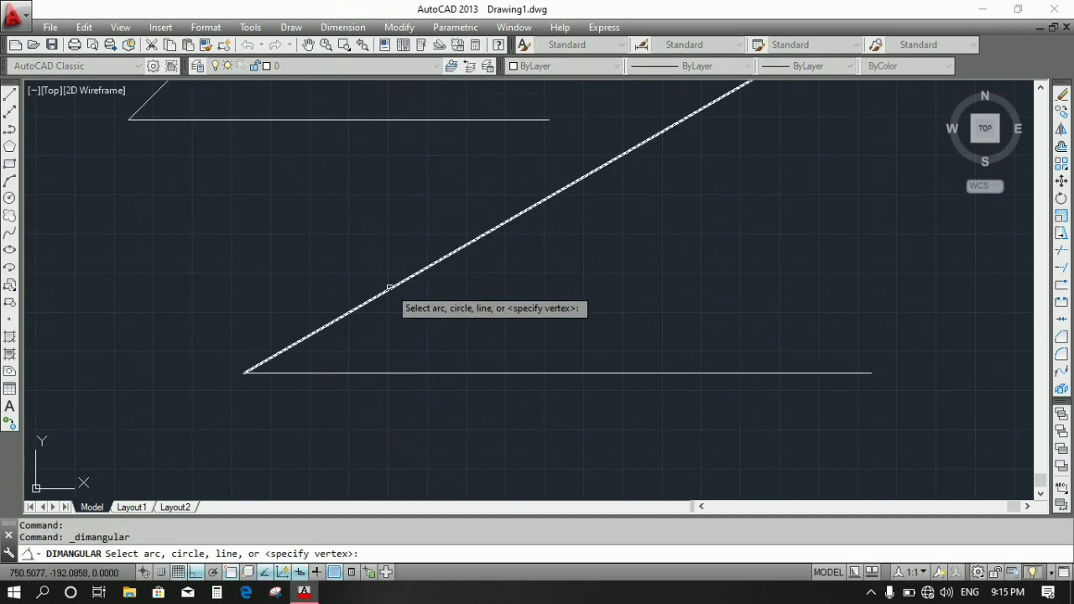
pyautogui.click(391, 287)
pyautogui.click(396, 372)
pyautogui.click(459, 370)
pyautogui.scroll(-2, 422, 357)
pyautogui.scroll(-4, 411, 362)
pyautogui.scroll(4, 358, 277)
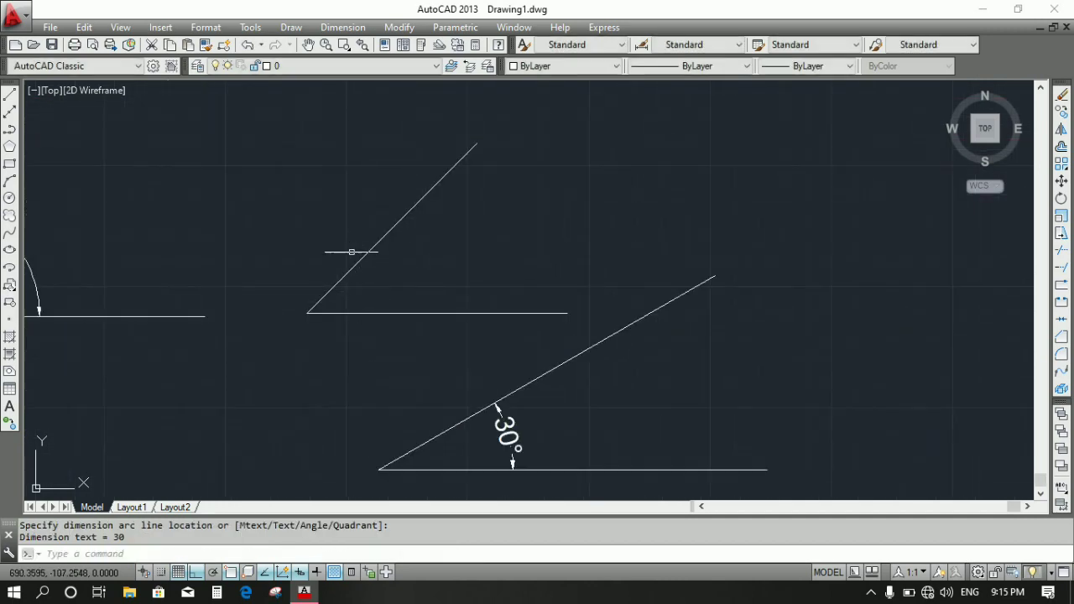
pyautogui.scroll(-2, 355, 249)
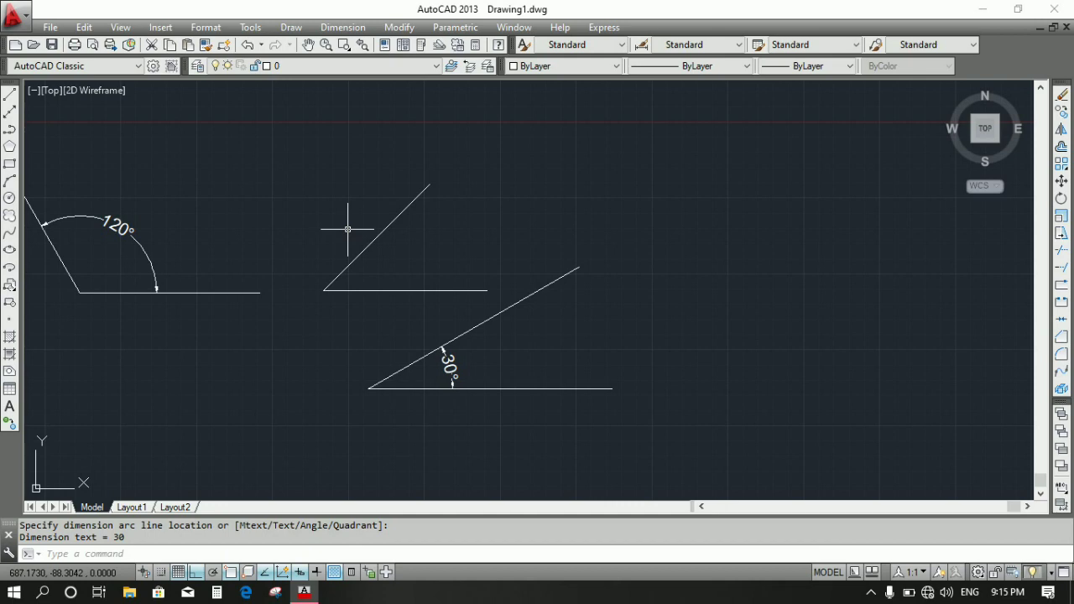
pyautogui.scroll(-2, 386, 277)
# Zoom and pan until all four line-pair figures are visible together.
pyautogui.scroll(4, 439, 340)
pyautogui.scroll(-4, 402, 327)
pyautogui.scroll(-2, 398, 331)
pyautogui.moveTo(454, 323); pyautogui.dragTo(552, 317, button='middle')
pyautogui.scroll(3, 243, 254)
pyautogui.scroll(-3, 281, 283)
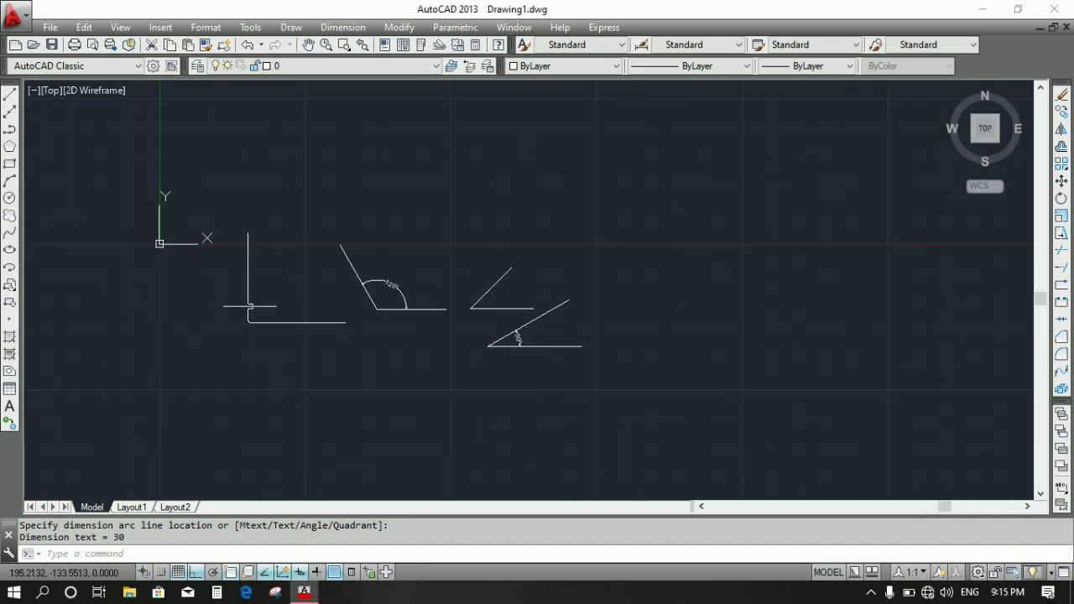
pyautogui.scroll(4, 250, 307)
pyautogui.scroll(-2, 278, 307)
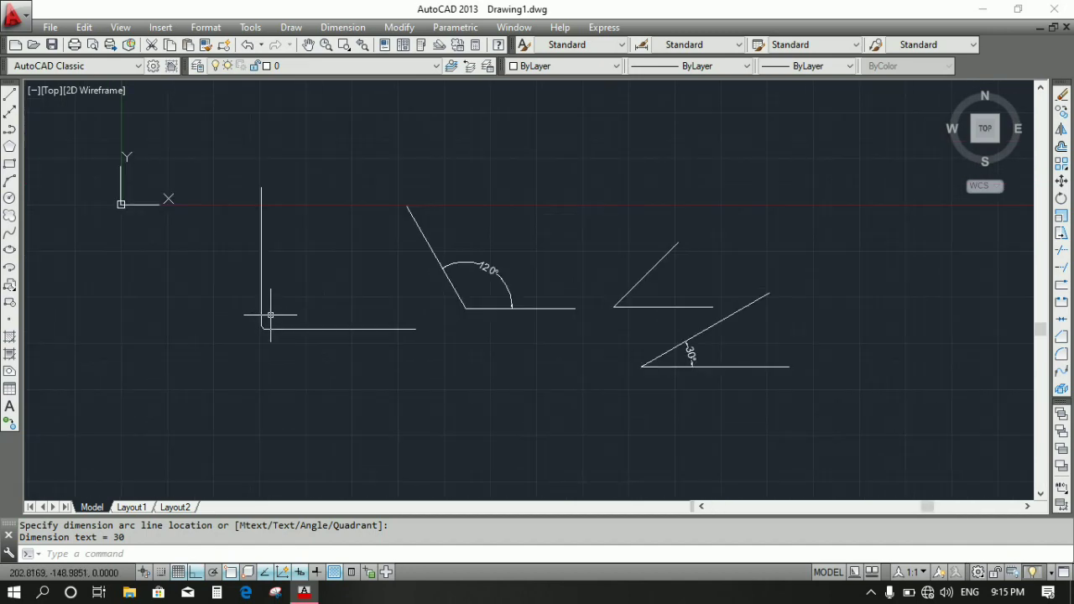